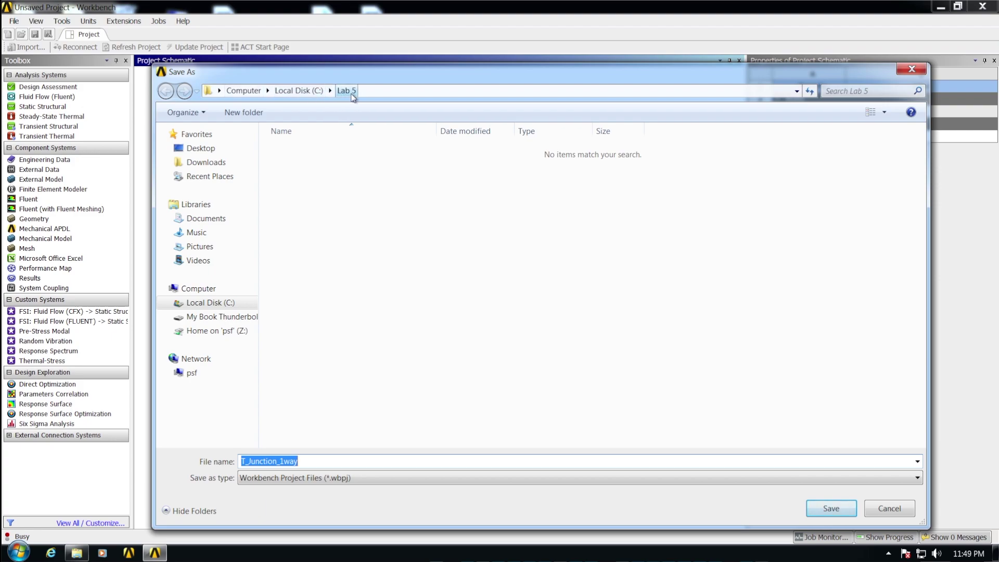
# Save the project as T_Junction_1way in the Lab 5 folder and open the fluid flow Results in CFD-Post
pyautogui.click(830, 508)
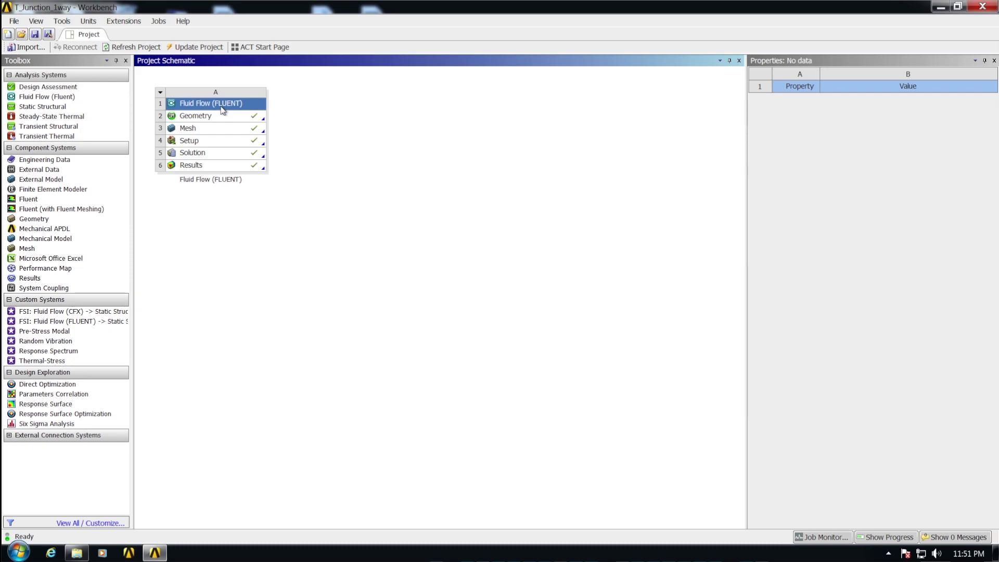
pyautogui.doubleClick(224, 167)
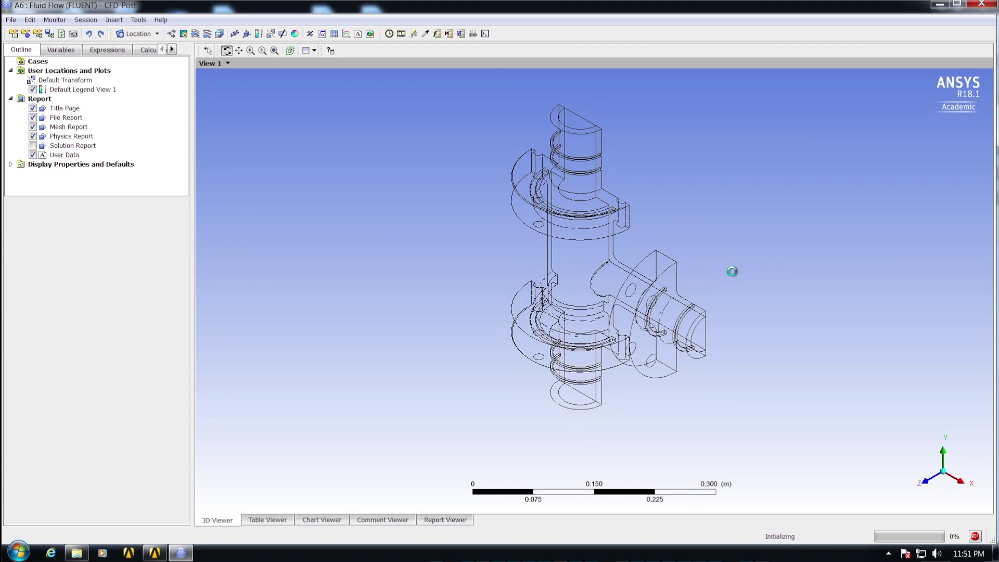
pyautogui.moveTo(728, 275); pyautogui.dragTo(557, 263)
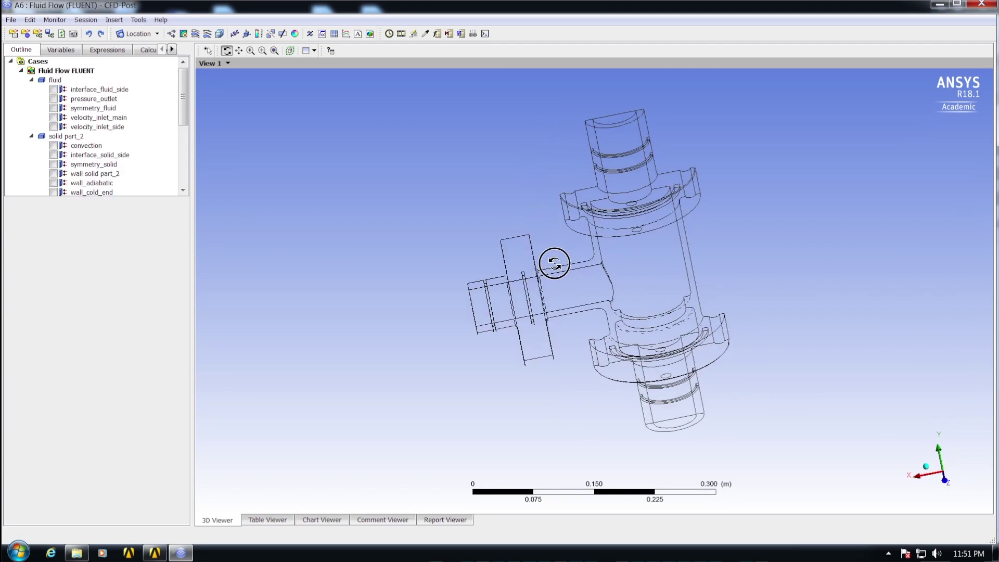
pyautogui.moveTo(633, 246); pyautogui.dragTo(573, 280)
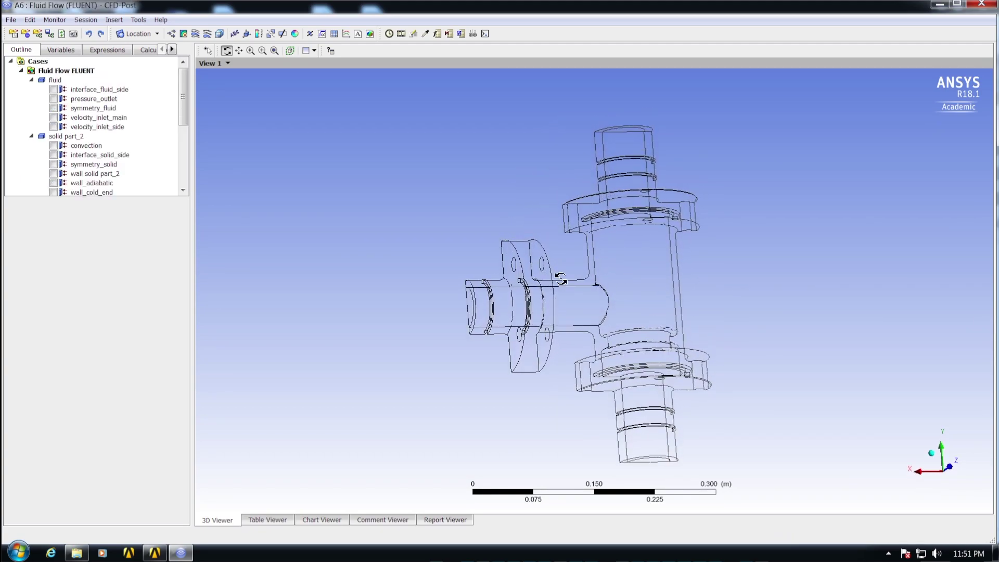
# Insert a contour plot under User Locations and Plots, accepting the default name
pyautogui.moveTo(183, 101); pyautogui.dragTo(180, 156)
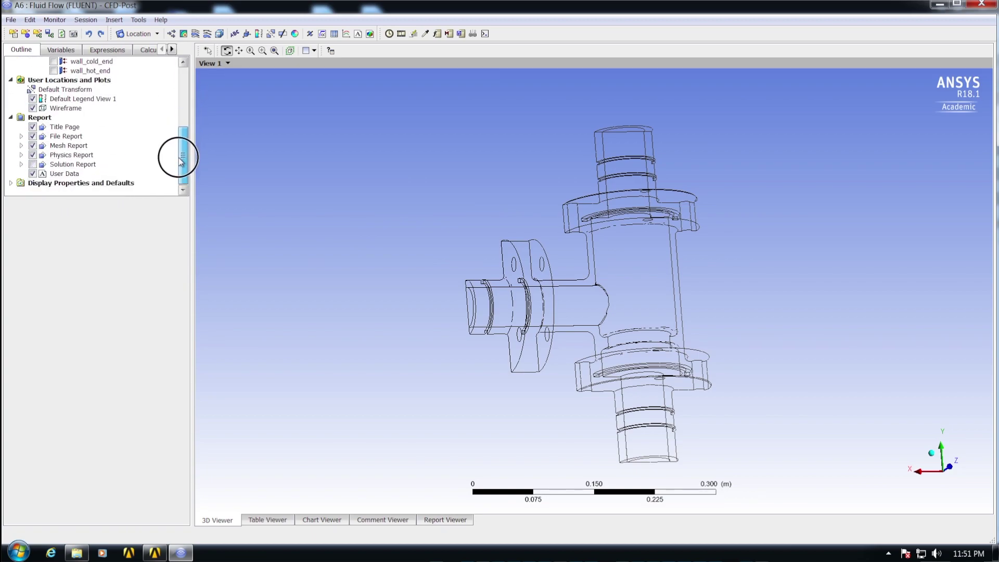
pyautogui.rightClick(83, 83)
pyautogui.moveTo(109, 89)
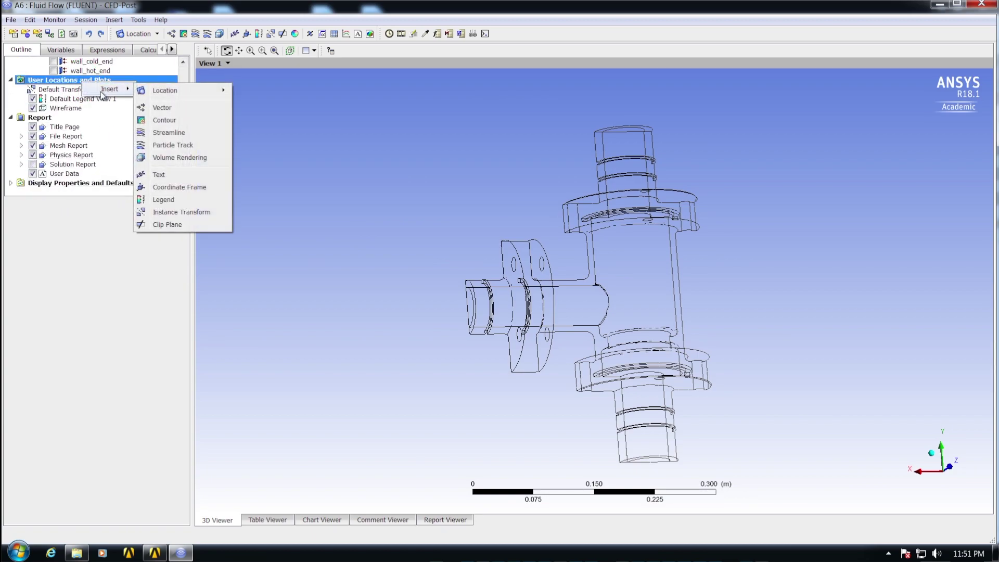
pyautogui.click(165, 122)
pyautogui.click(195, 168)
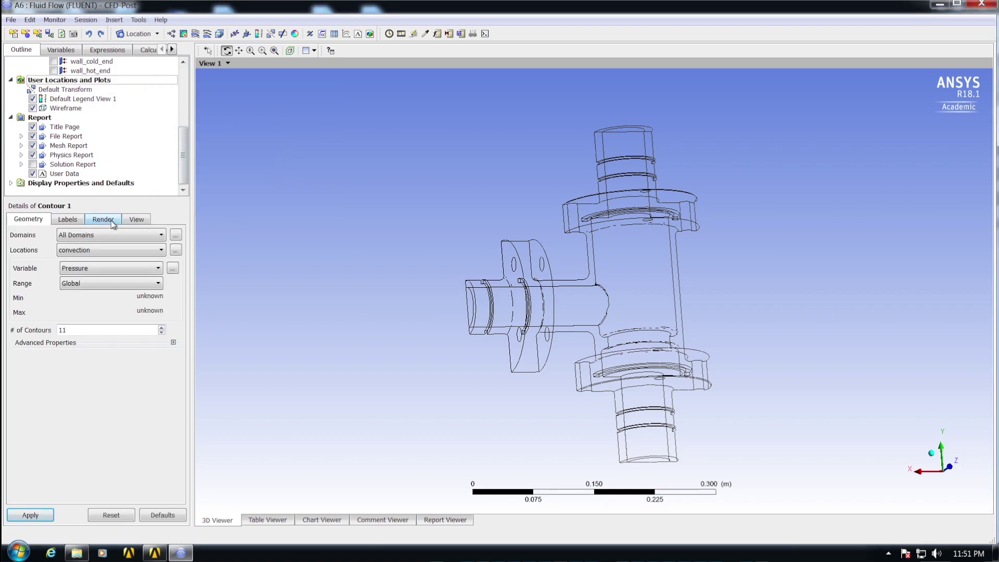
# Set the contour to the fluid domain on interface_fluid_side with Pressure as the variable, and apply it
pyautogui.click(94, 236)
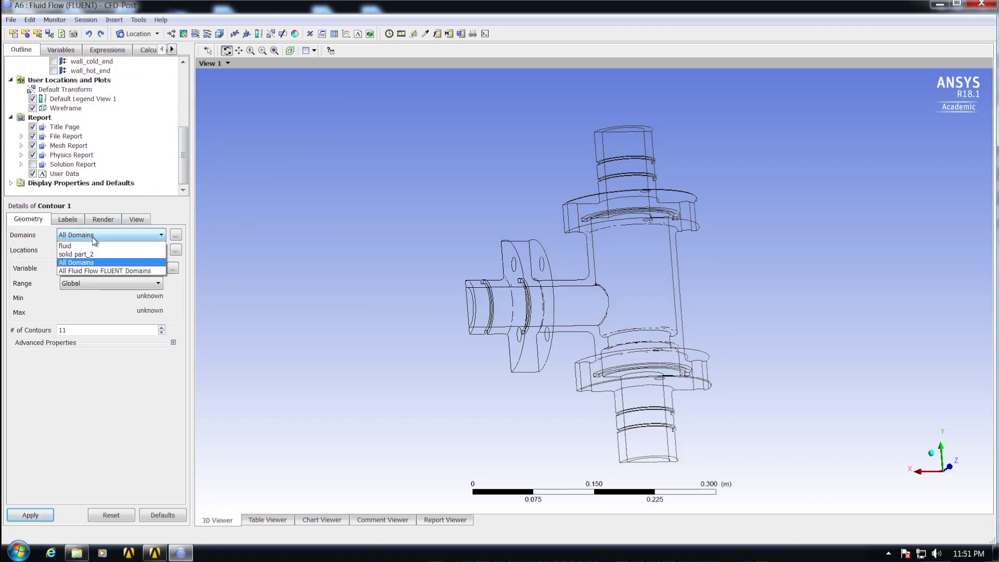
pyautogui.click(89, 245)
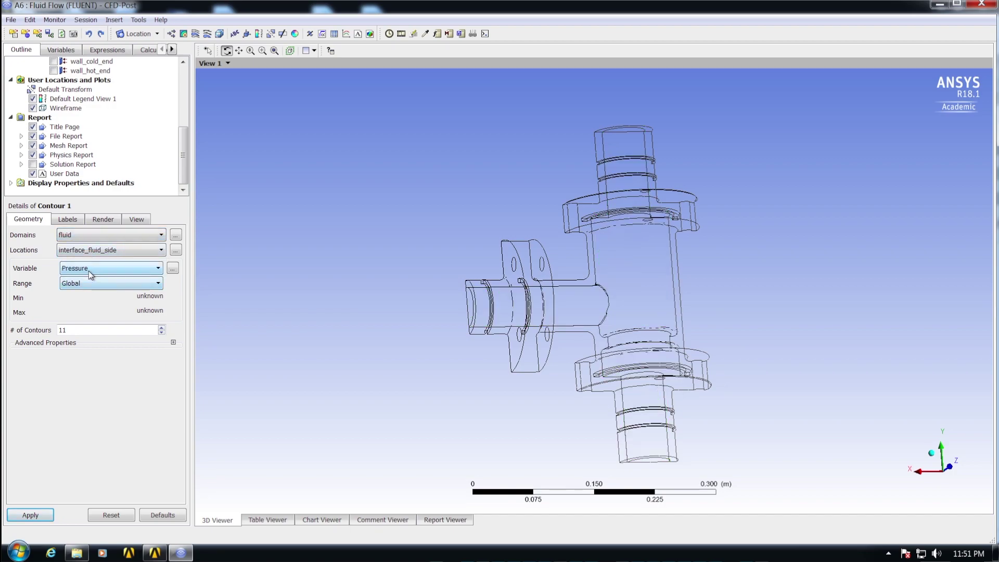
pyautogui.click(89, 271)
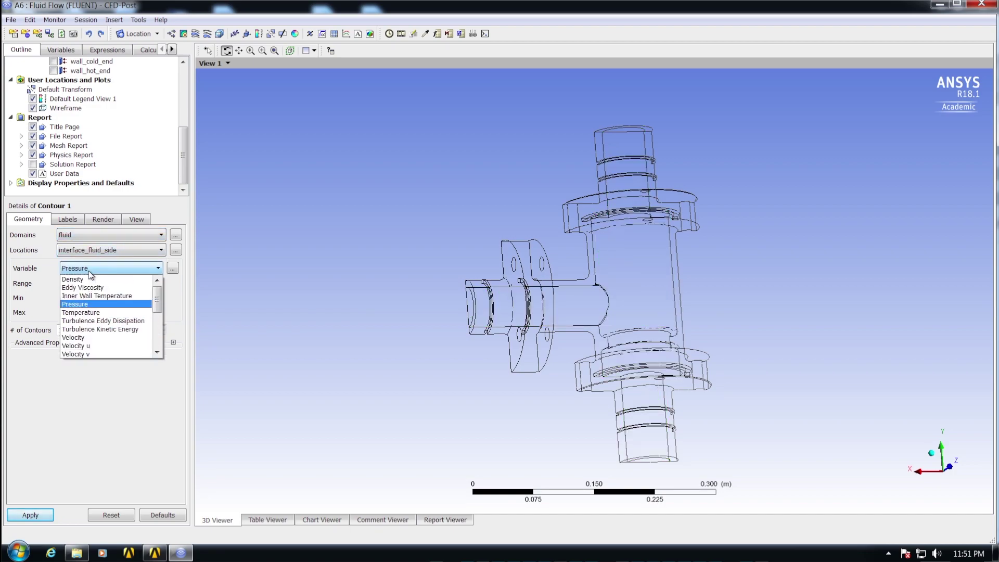
pyautogui.click(97, 305)
pyautogui.click(30, 515)
pyautogui.moveTo(557, 308); pyautogui.dragTo(598, 306)
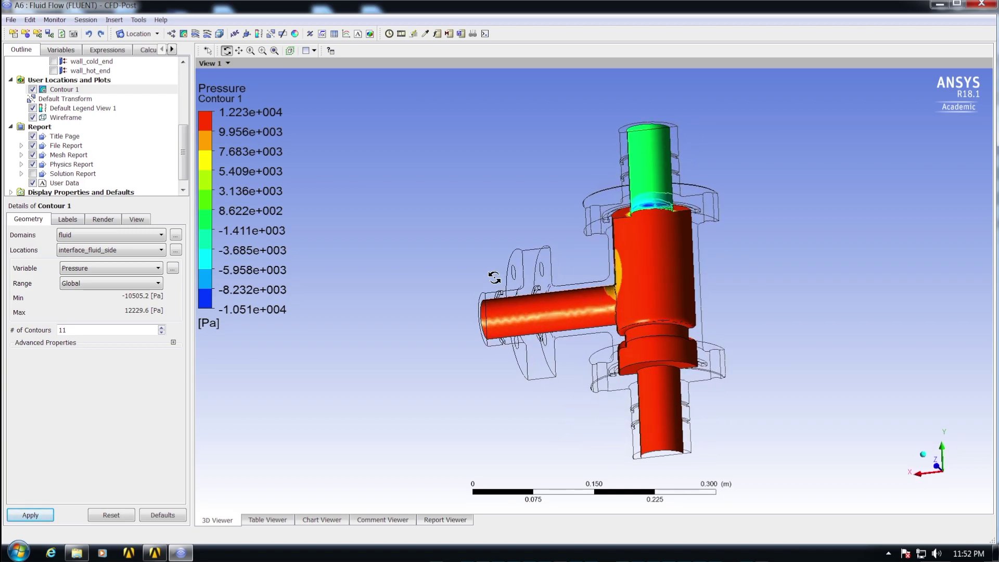
# Close CFD-Post and transfer the Fluid Flow solution data to a new Steady-State Thermal system in the Workbench schematic
pyautogui.click(978, 8)
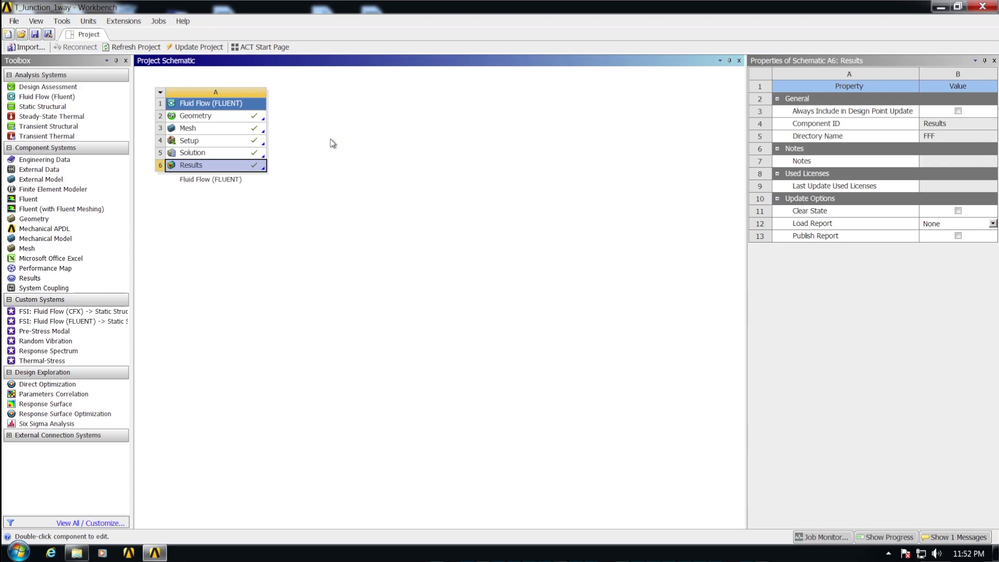
pyautogui.click(225, 153)
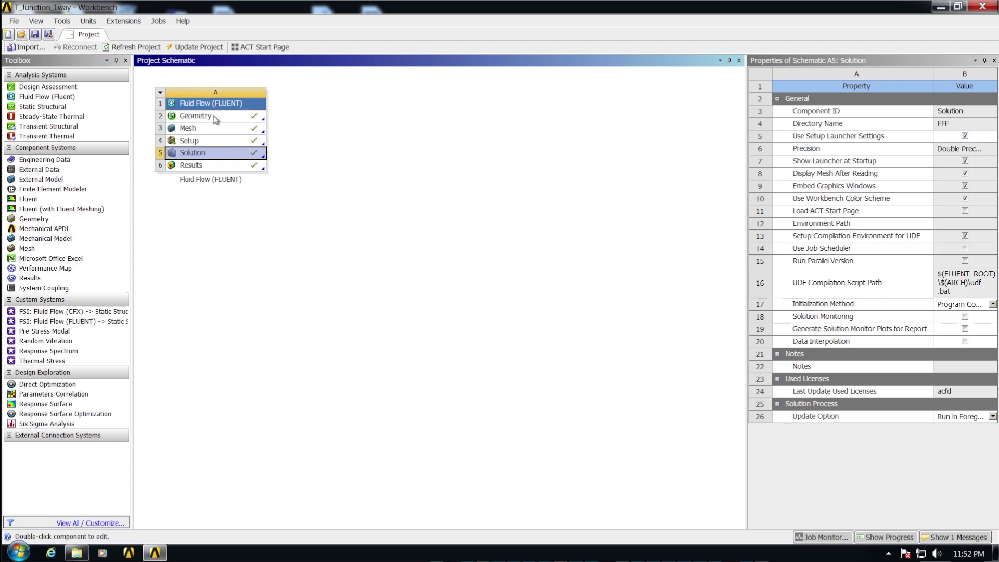
pyautogui.rightClick(245, 155)
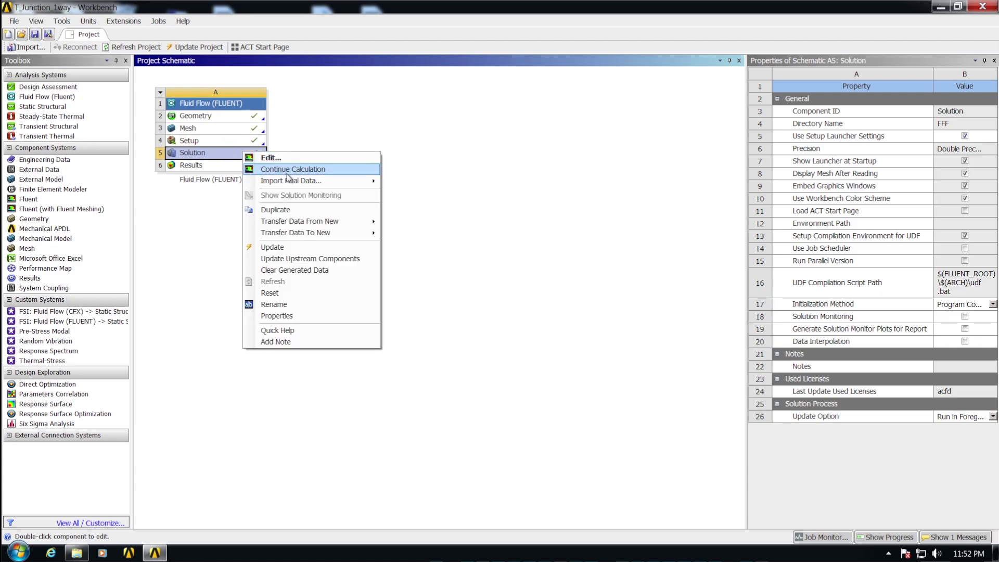
pyautogui.moveTo(299, 236)
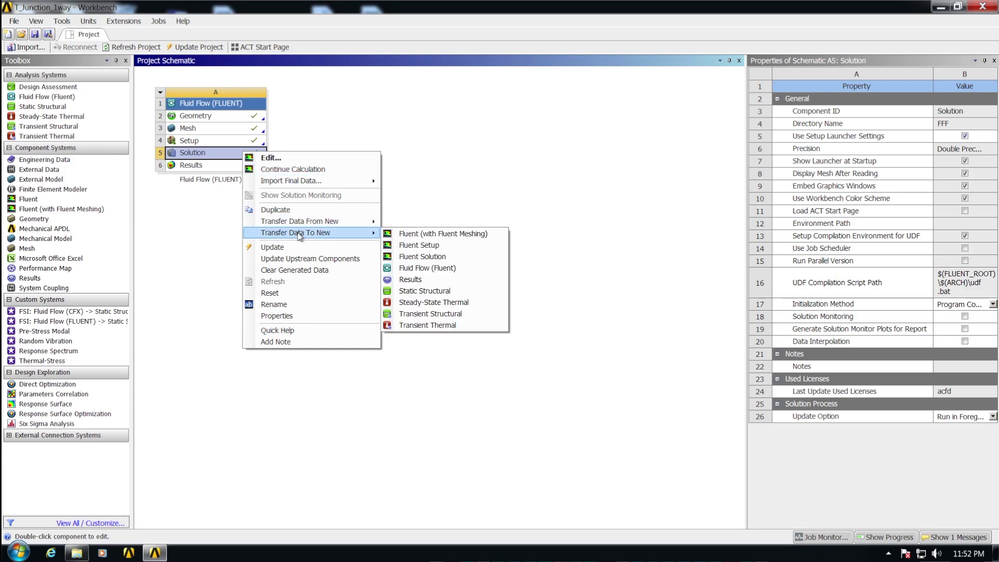
pyautogui.click(424, 302)
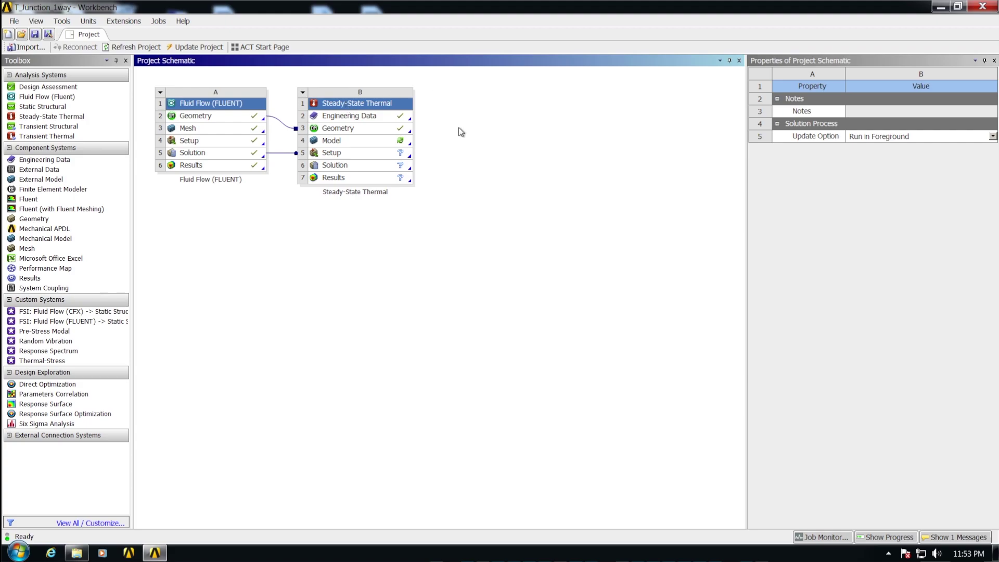
# Transfer the Steady-State Thermal solution data to a new Static Structural system
pyautogui.click(348, 169)
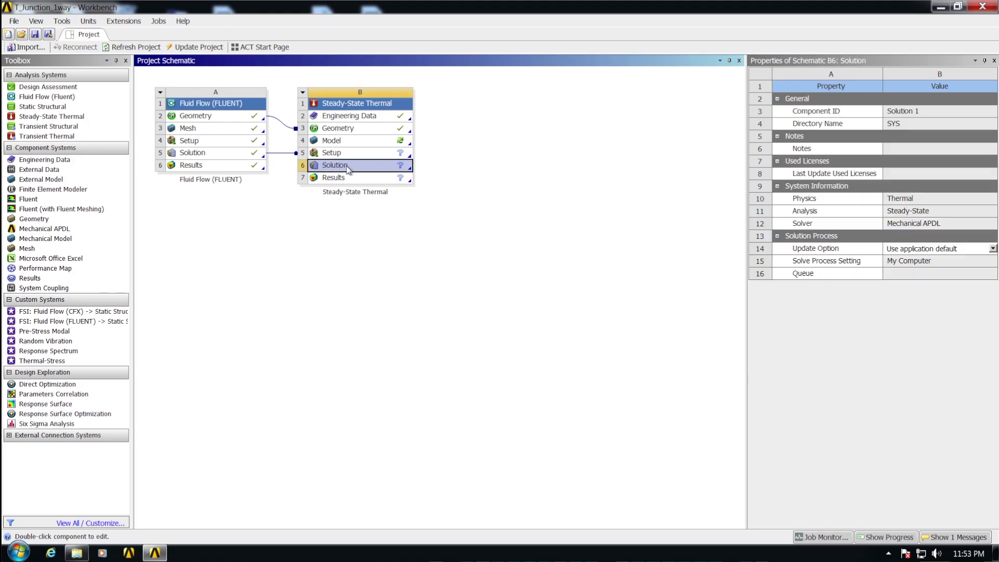
pyautogui.click(347, 169)
pyautogui.rightClick(348, 170)
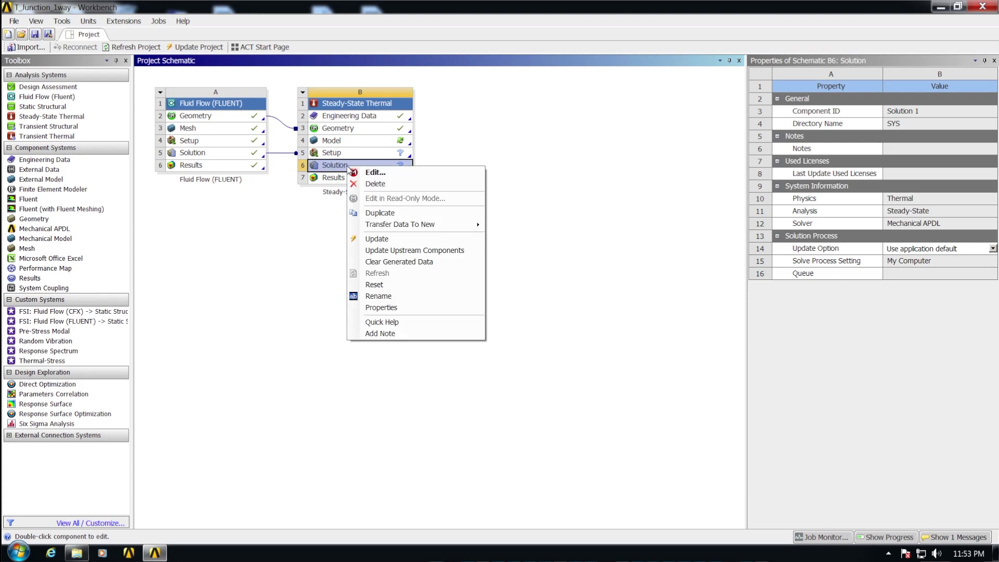
pyautogui.moveTo(387, 228)
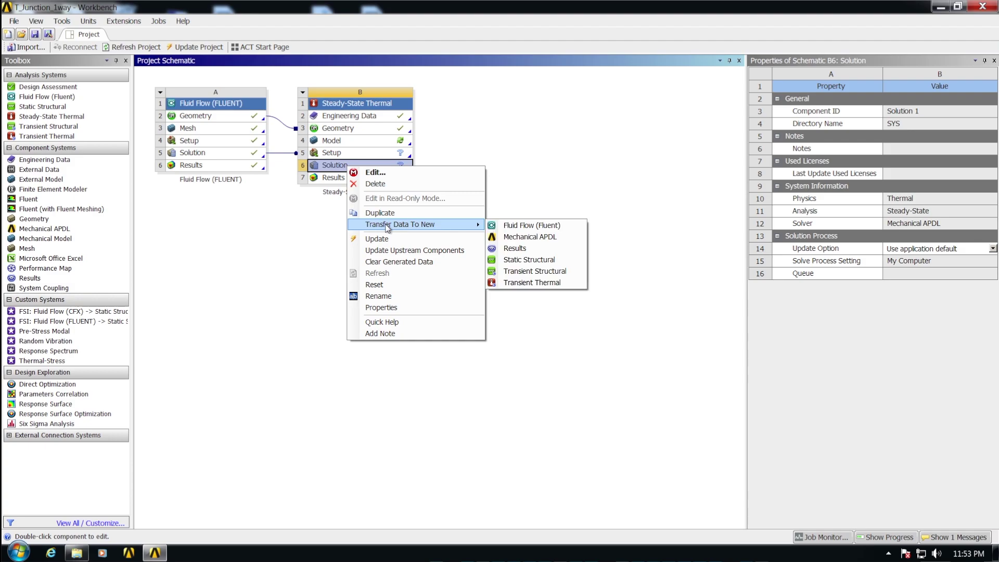
pyautogui.click(526, 260)
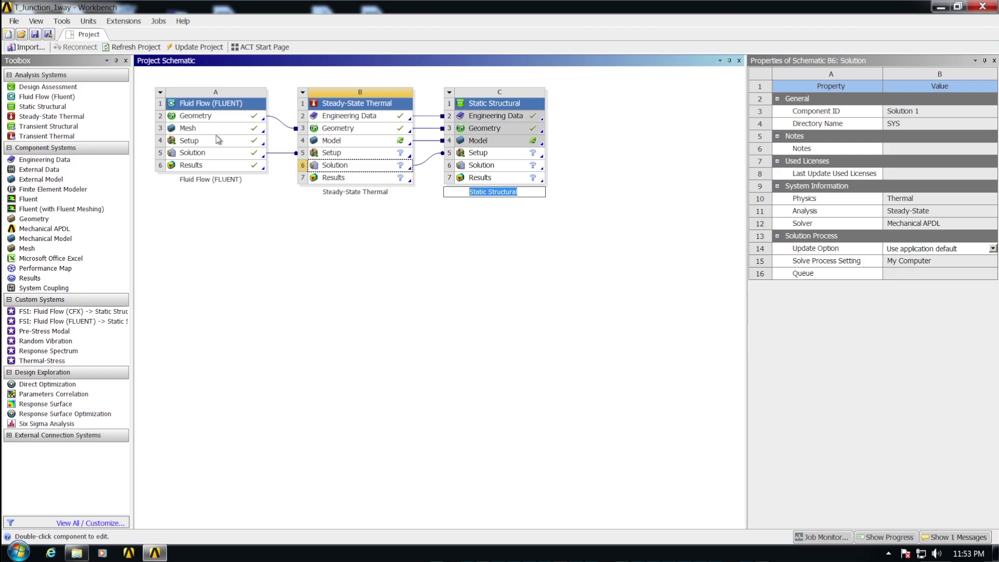
# Link the Fluid Flow Solution to the Setup of the Static Structural system
pyautogui.click(249, 156)
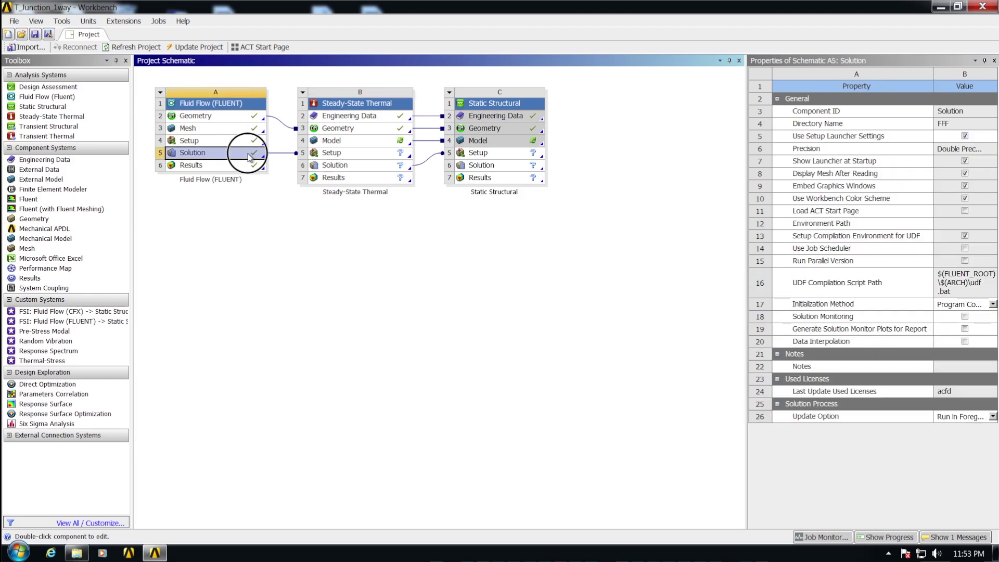
pyautogui.moveTo(249, 156); pyautogui.dragTo(472, 155)
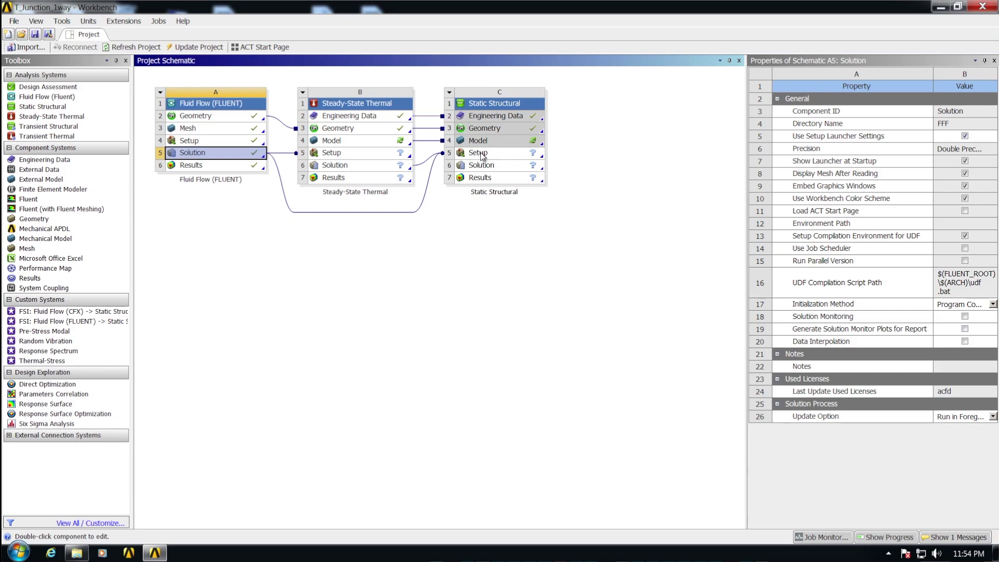
# Open the Steady-State Thermal Engineering Data, duplicate Structural Steel, and rename the copy Steel
pyautogui.doubleClick(330, 117)
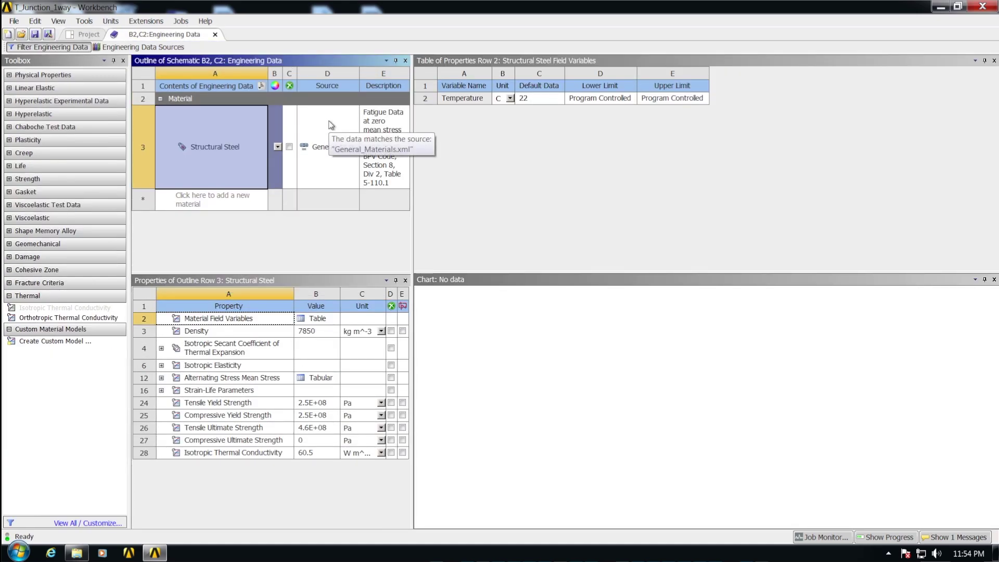
pyautogui.moveTo(414, 226); pyautogui.dragTo(626, 222)
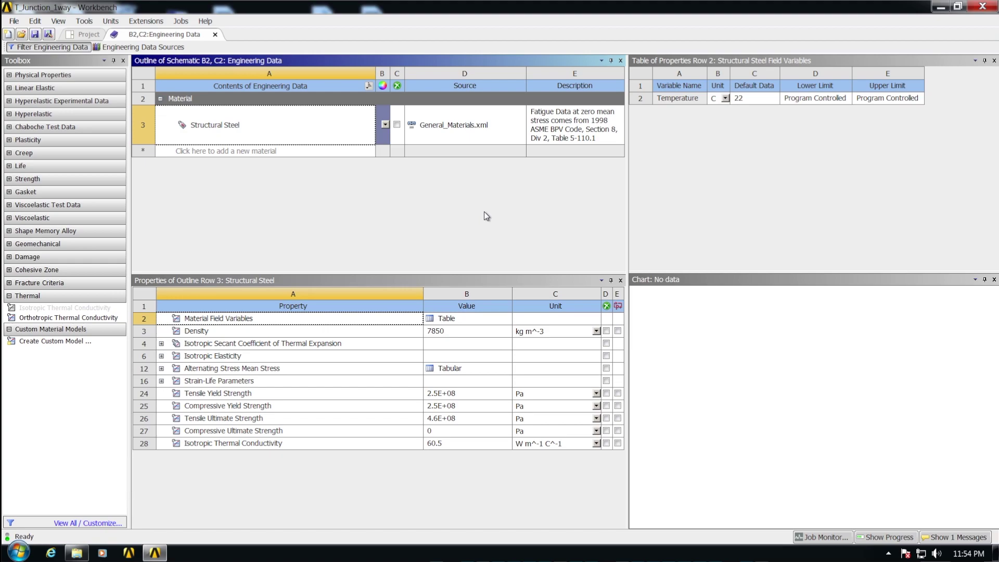
pyautogui.rightClick(232, 135)
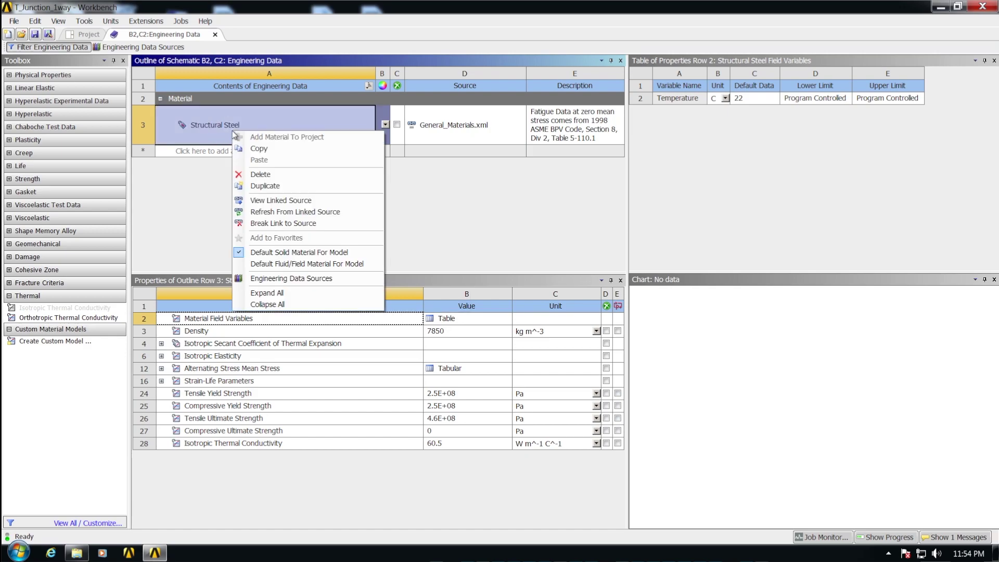
pyautogui.click(254, 186)
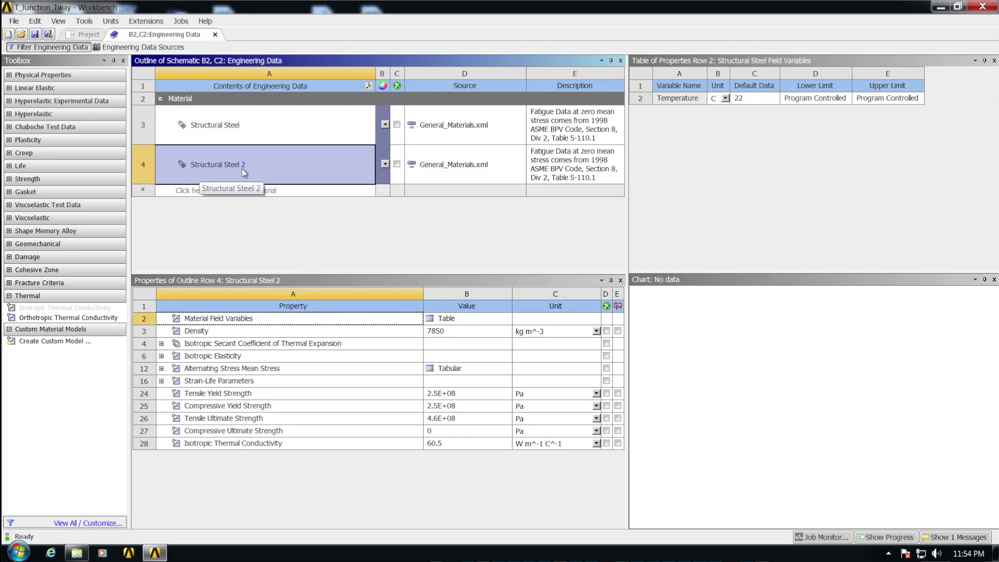
pyautogui.click(219, 167)
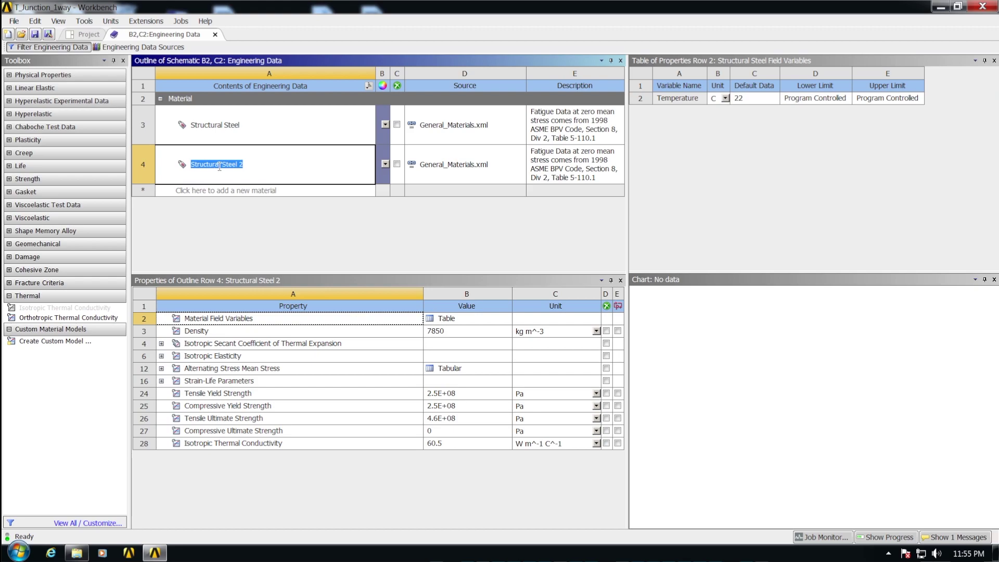
pyautogui.write('Steel')
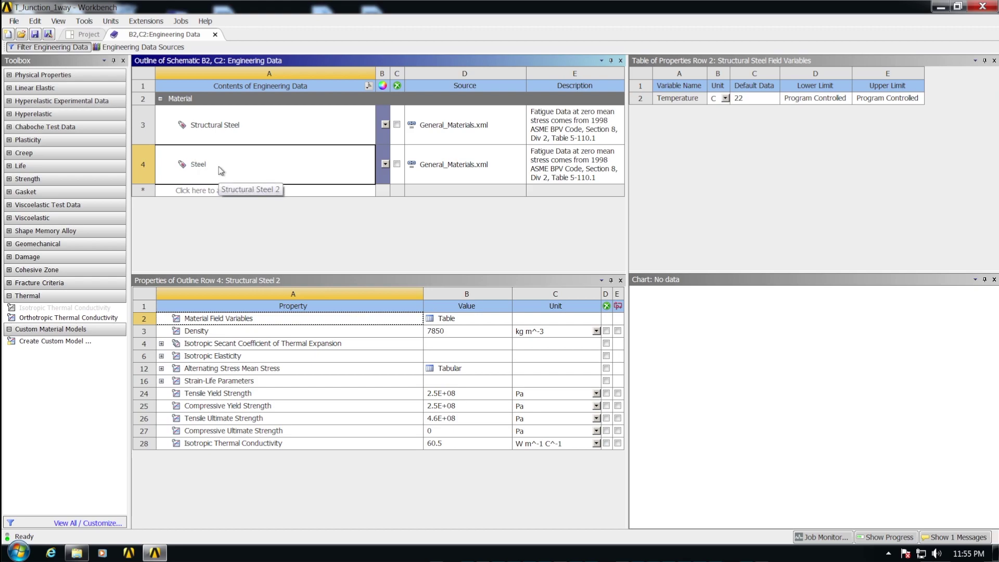
pyautogui.press('Return')
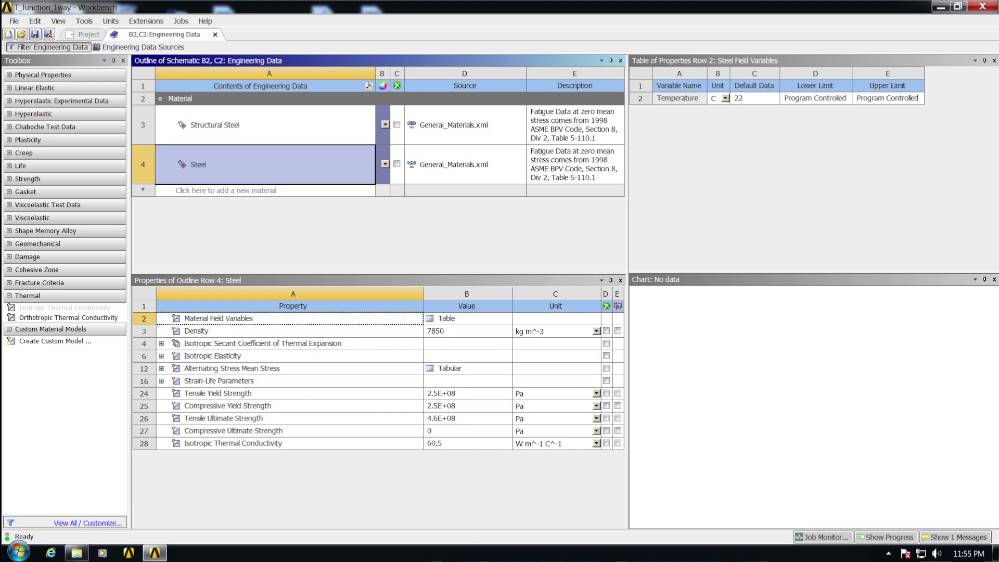
# Set the Steel material's density to 8030 kg m^-3 and its isotropic thermal conductivity to 16.27 W m^-1 C^-1
pyautogui.click(448, 333)
pyautogui.click(443, 332)
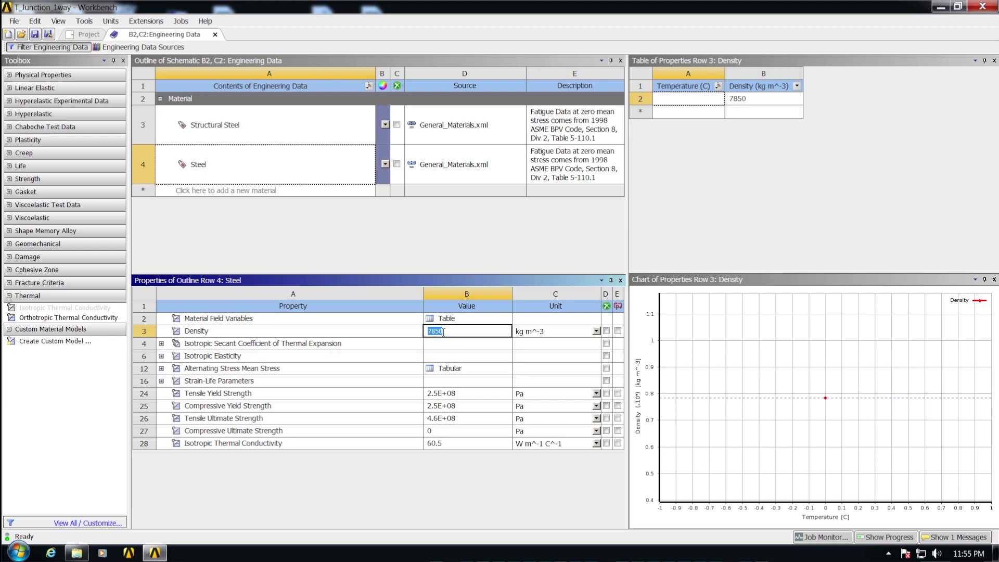
pyautogui.write('8030')
pyautogui.click(456, 448)
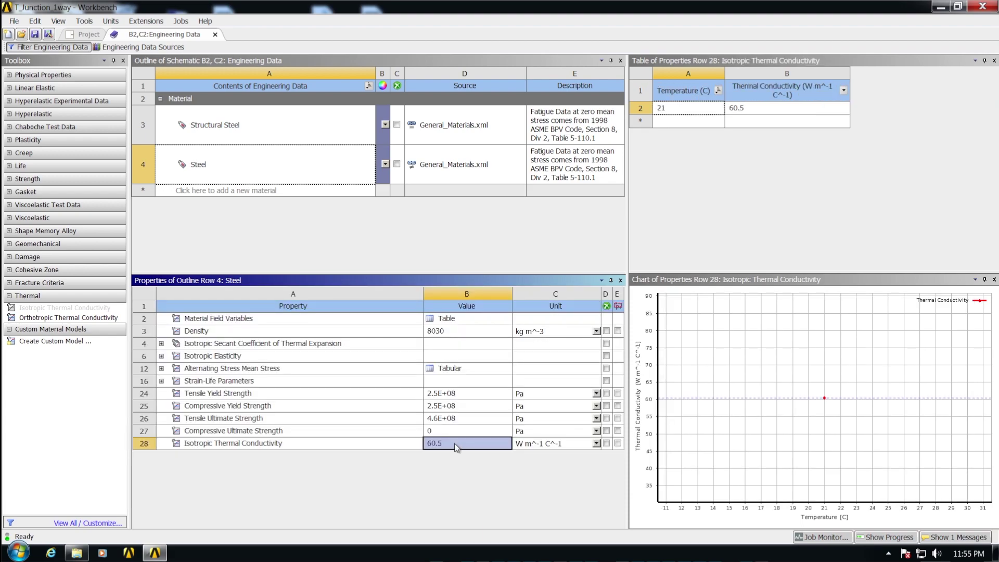
pyautogui.write('16')
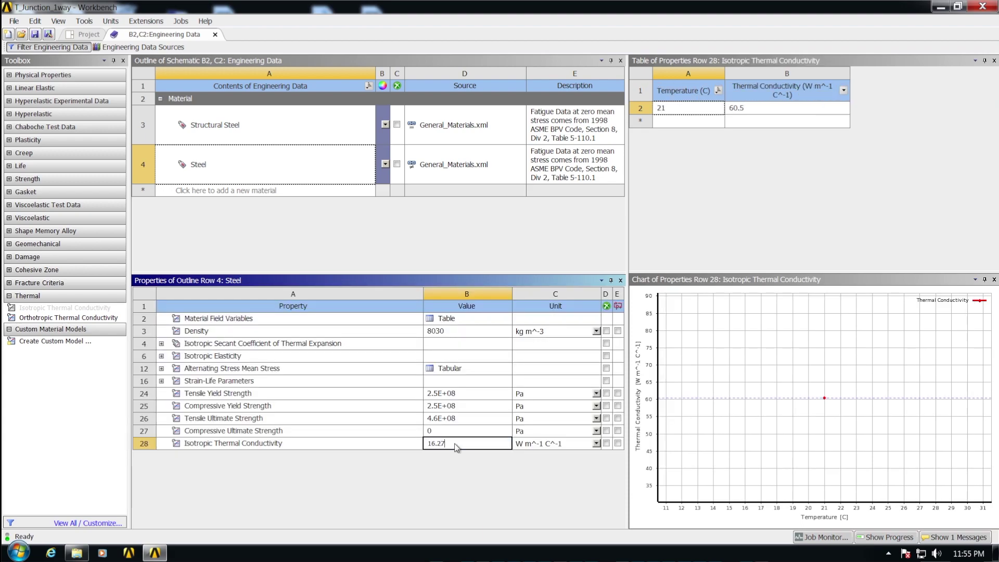
pyautogui.write('.27')
pyautogui.press('Return')
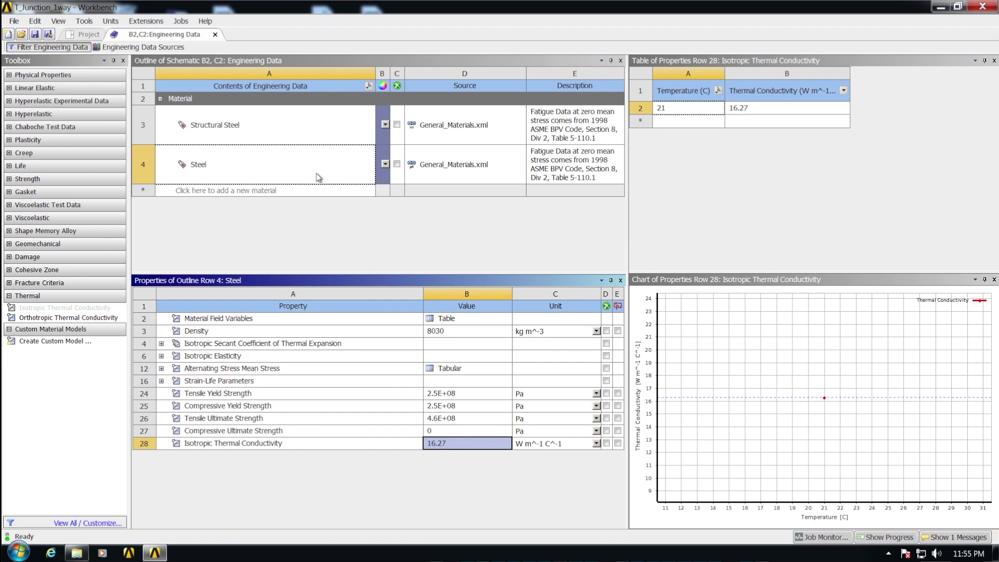
# Close Engineering Data and open the Steady-State Thermal Model in Mechanical
pyautogui.click(215, 35)
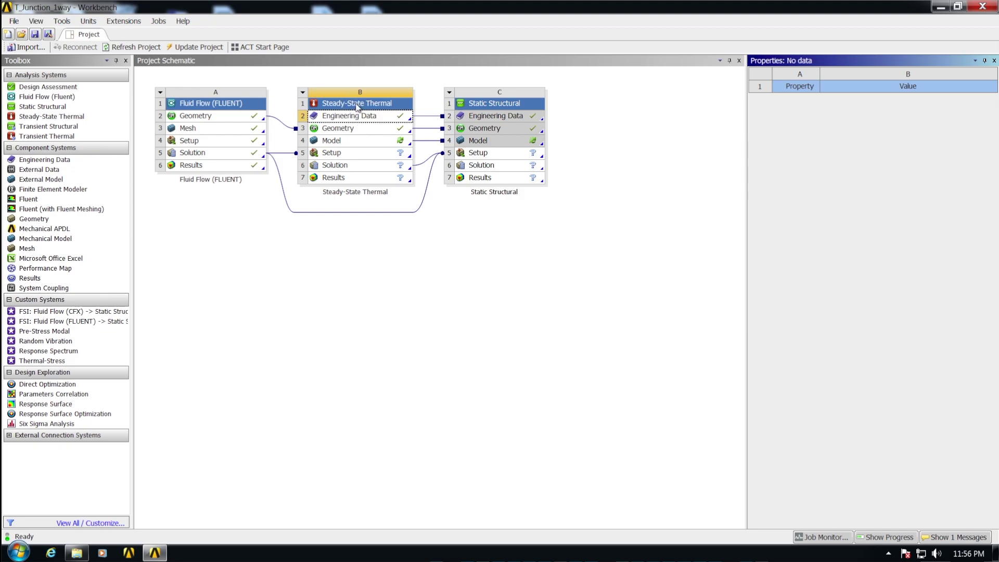
pyautogui.doubleClick(357, 141)
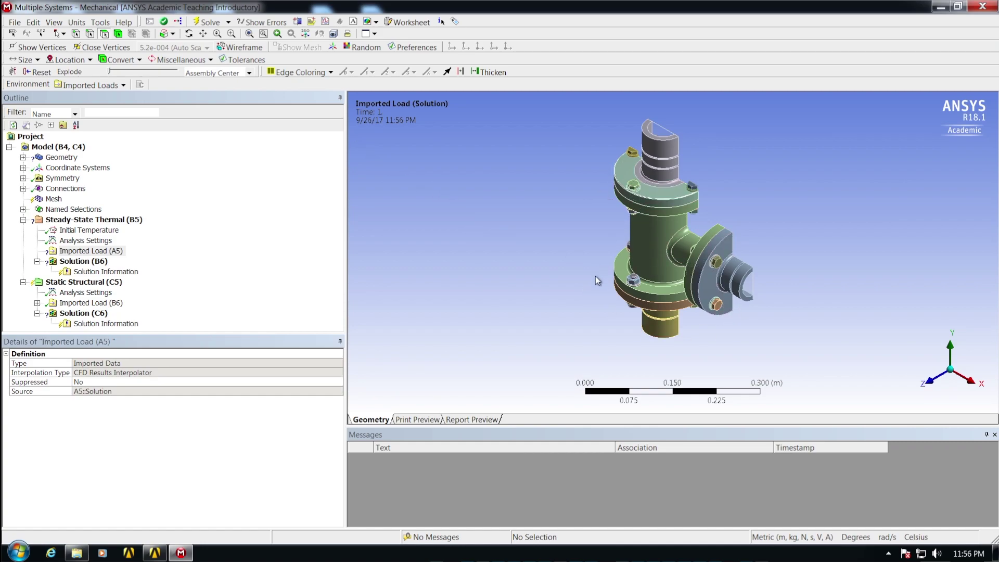
# Examine the T-junction assembly from its outer and cut sides, and return to the isometric view
pyautogui.moveTo(791, 261); pyautogui.dragTo(565, 241, button='middle')
pyautogui.click(790, 238)
pyautogui.moveTo(790, 219); pyautogui.dragTo(728, 208, button='middle')
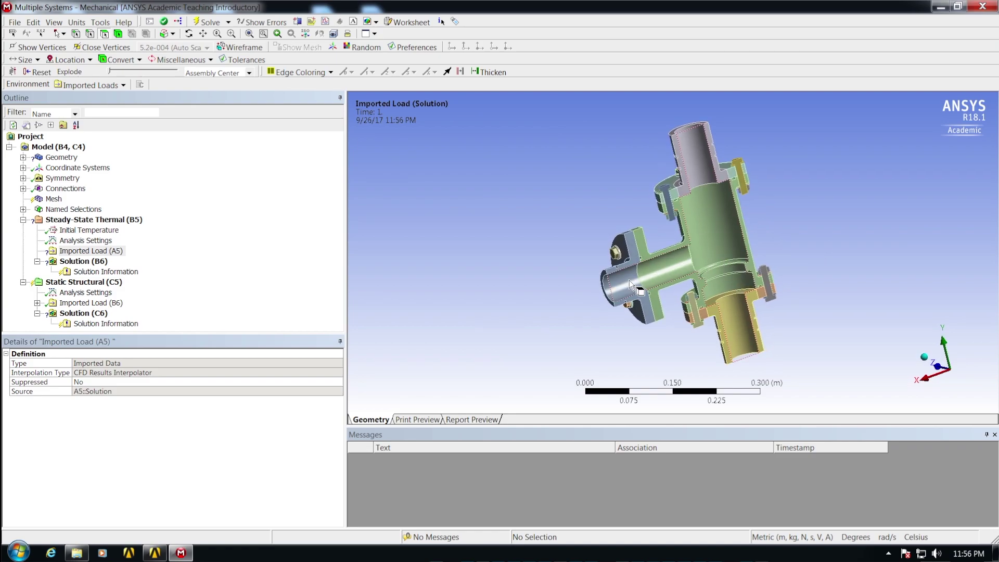
pyautogui.moveTo(551, 256)
pyautogui.mouseDown(button='middle')
pyautogui.moveTo(705, 245)
pyautogui.moveTo(556, 246)
pyautogui.mouseUp(button='middle')
pyautogui.moveTo(824, 217)
pyautogui.mouseDown(button='middle')
pyautogui.moveTo(747, 232)
pyautogui.moveTo(820, 227)
pyautogui.mouseUp(button='middle')
pyautogui.moveTo(553, 208); pyautogui.dragTo(957, 353, button='middle')
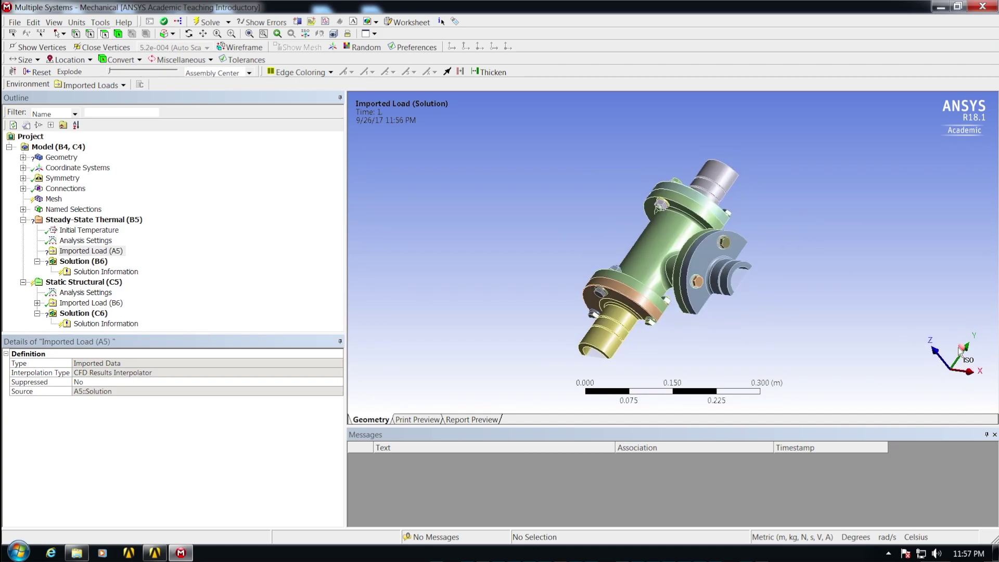
pyautogui.click(958, 347)
pyautogui.click(933, 353)
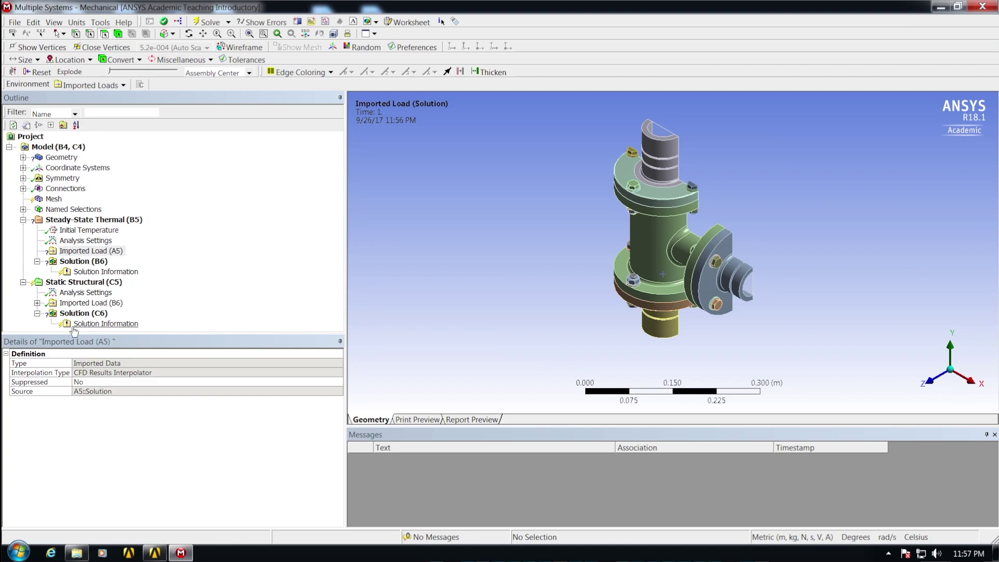
# Suppress the fluid body in the model's Geometry
pyautogui.click(24, 158)
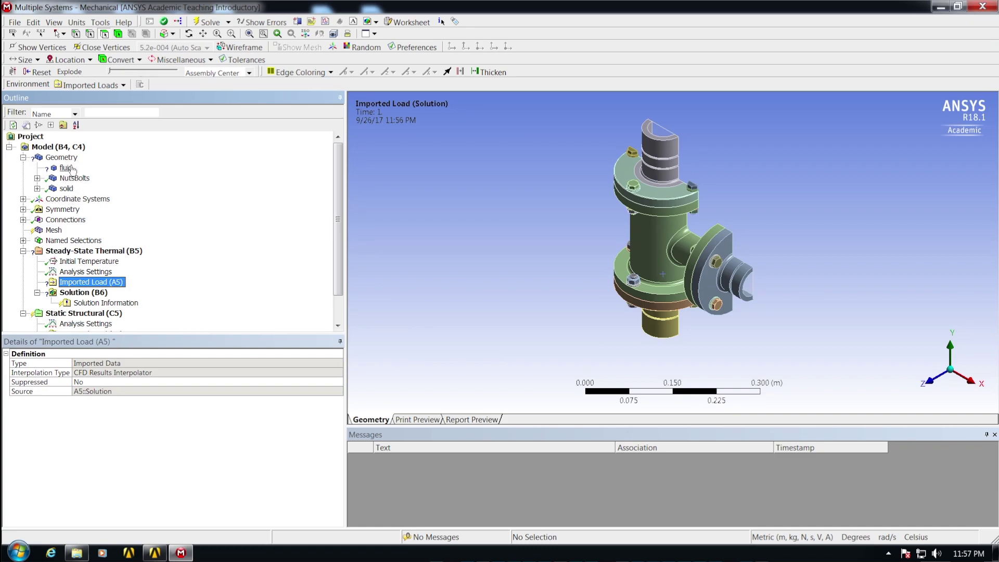
pyautogui.click(66, 168)
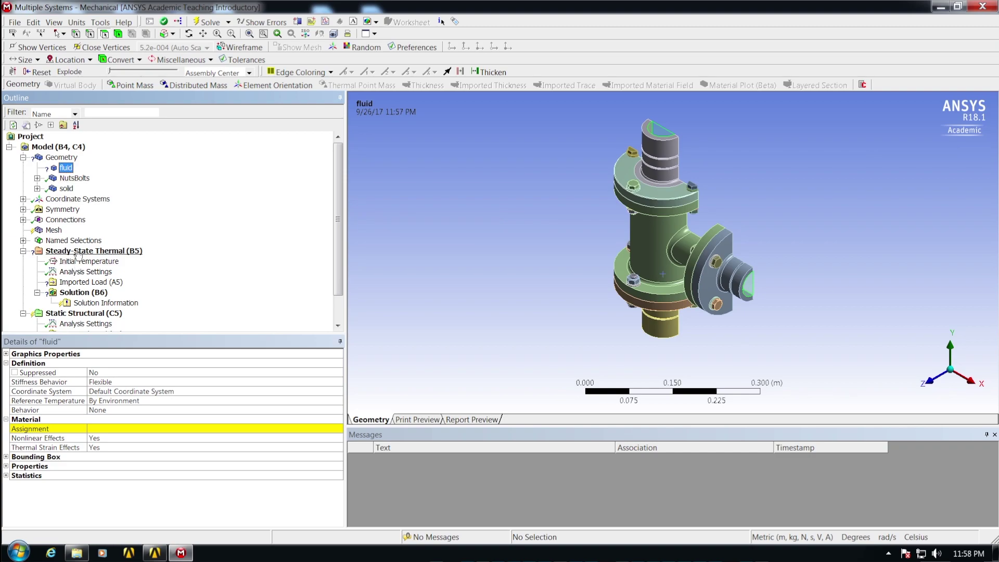
pyautogui.click(66, 169)
pyautogui.rightClick(66, 170)
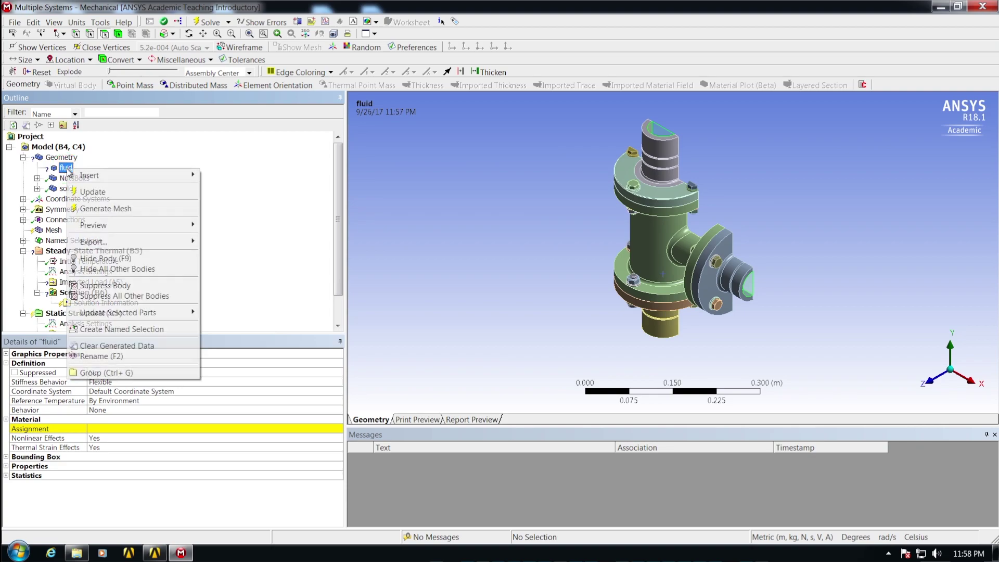
pyautogui.click(99, 288)
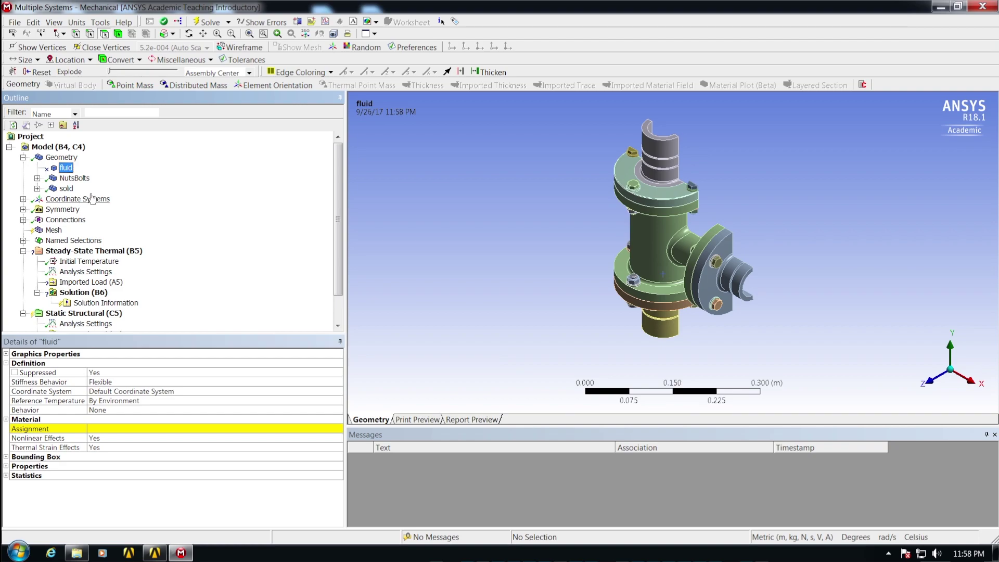
# Inspect which bodies belong to the solid and NutsBolts parts from both sides of the model, and restore the isometric view
pyautogui.click(66, 189)
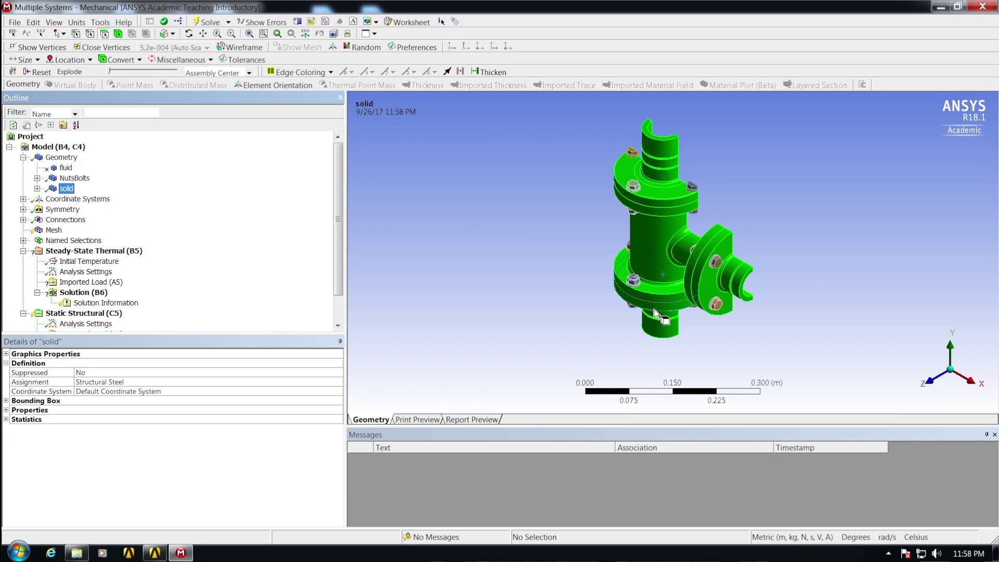
pyautogui.click(76, 179)
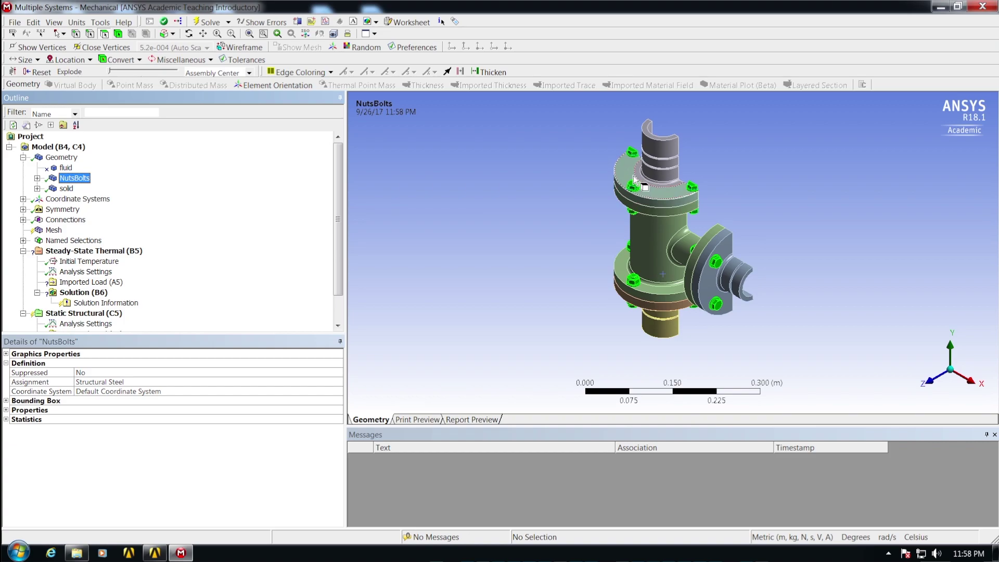
pyautogui.moveTo(809, 286); pyautogui.dragTo(733, 248, button='middle')
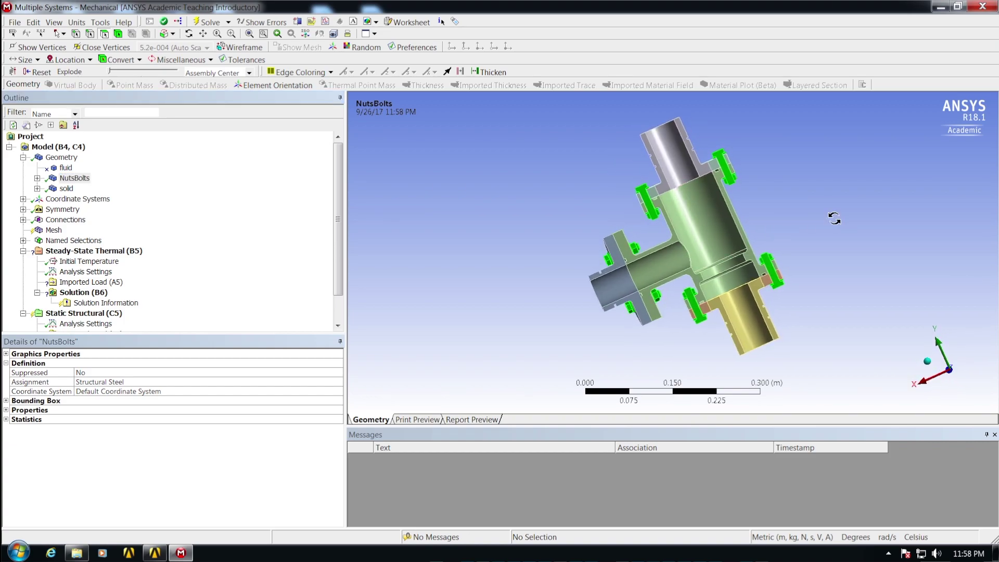
pyautogui.moveTo(790, 224); pyautogui.dragTo(862, 243, button='middle')
pyautogui.moveTo(771, 213); pyautogui.dragTo(804, 232, button='middle')
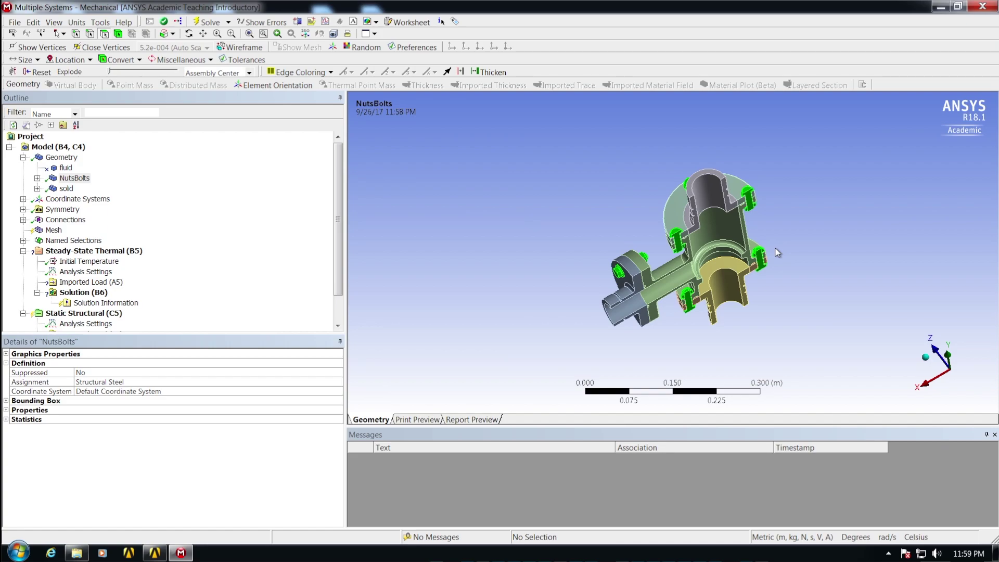
pyautogui.click(925, 358)
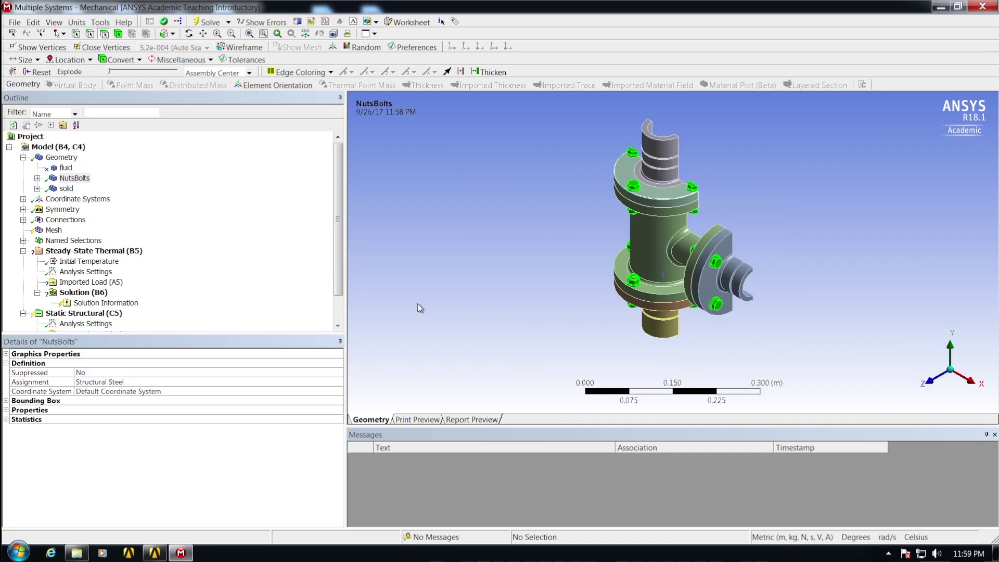
# Assign the Steel material to all bodies of the NutsBolts part and collapse its body list
pyautogui.click(37, 177)
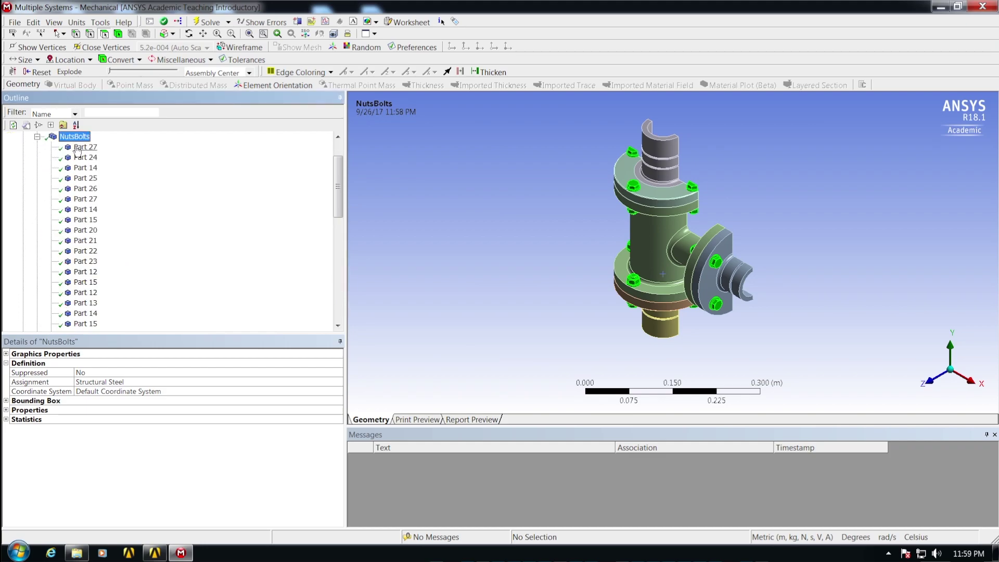
pyautogui.click(82, 148)
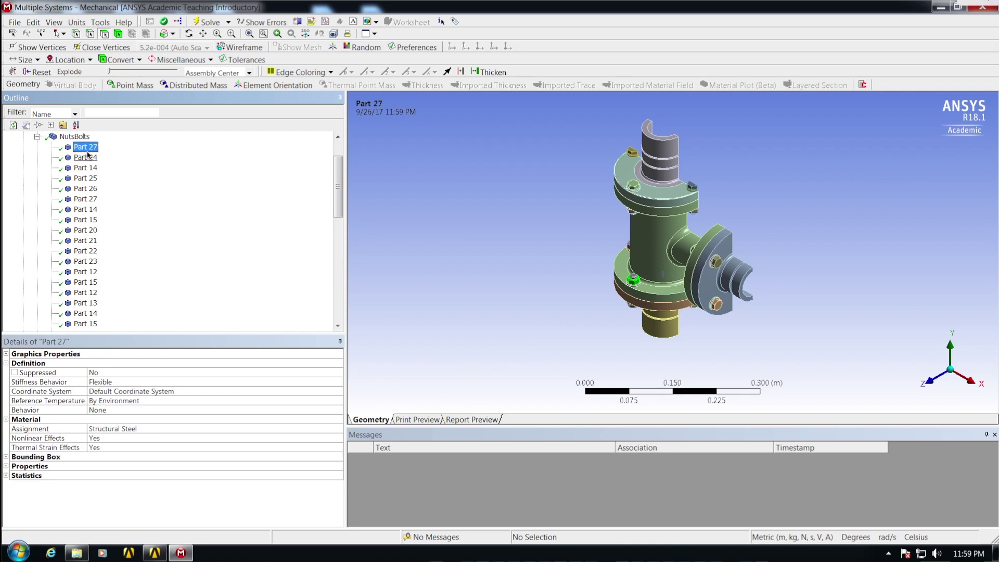
pyautogui.scroll(-4, 106, 162)
pyautogui.scroll(-3, 106, 163)
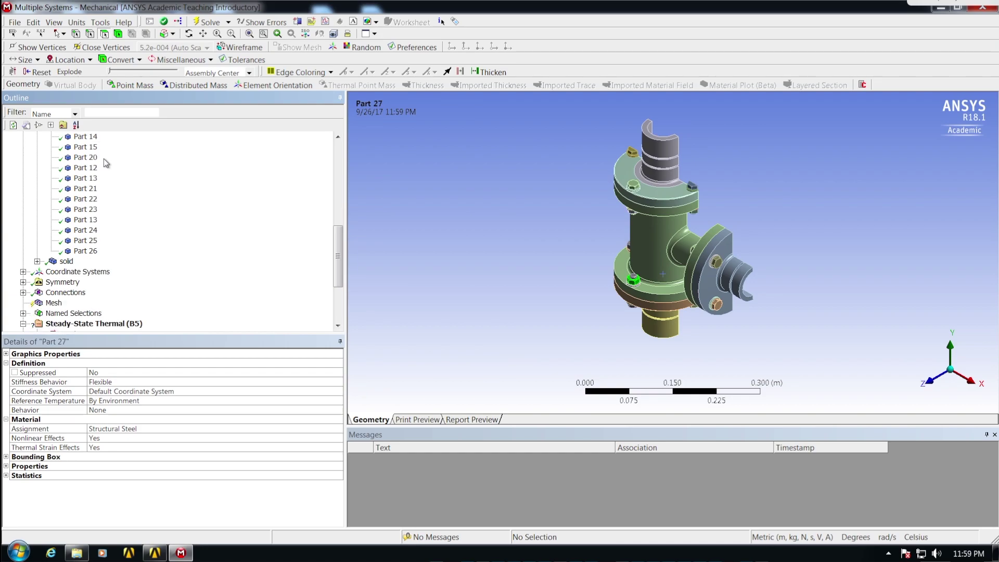
pyautogui.keyDown('shift'); pyautogui.click(86, 251); pyautogui.keyUp('shift')
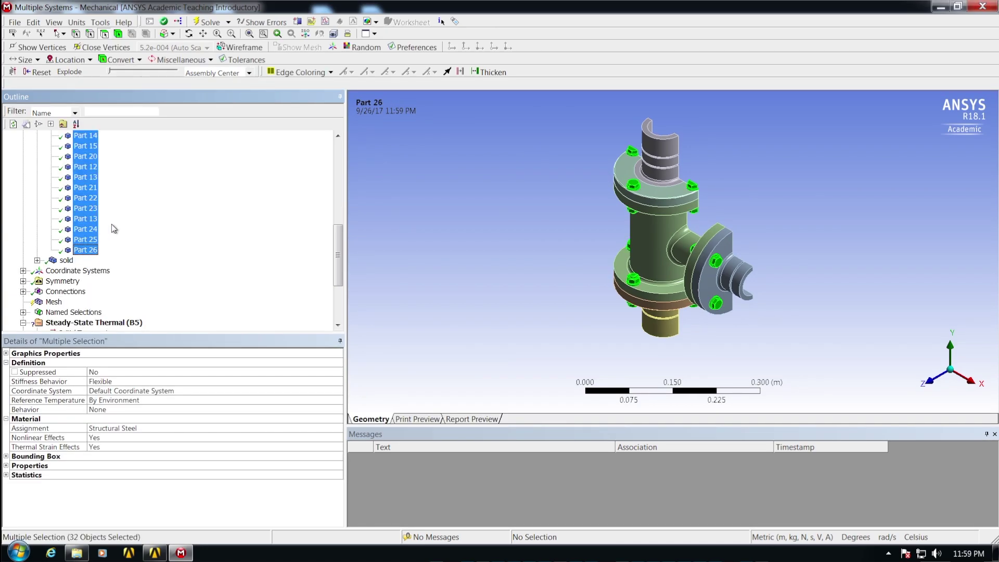
pyautogui.scroll(1, 114, 228)
pyautogui.scroll(1, 114, 228)
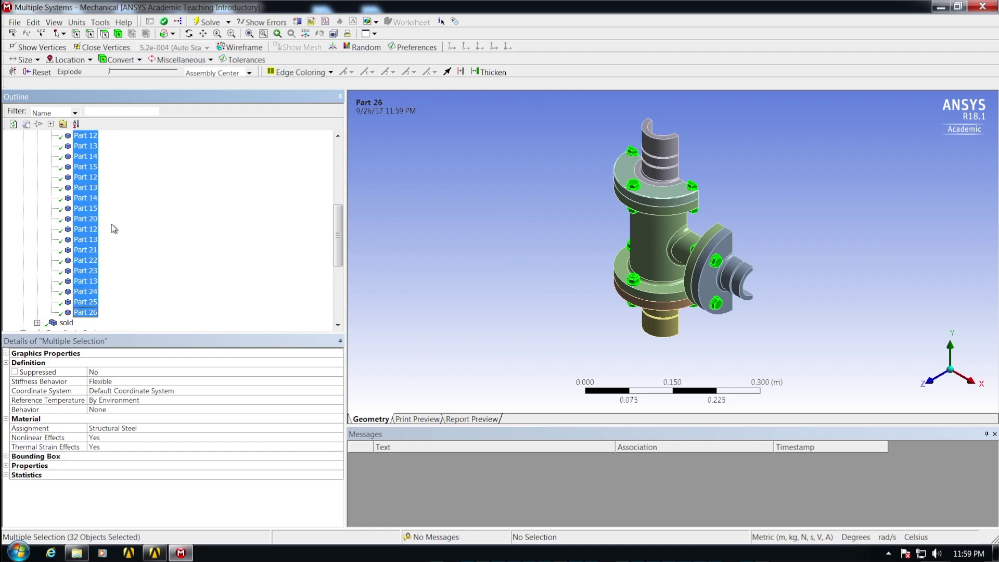
pyautogui.scroll(2, 114, 228)
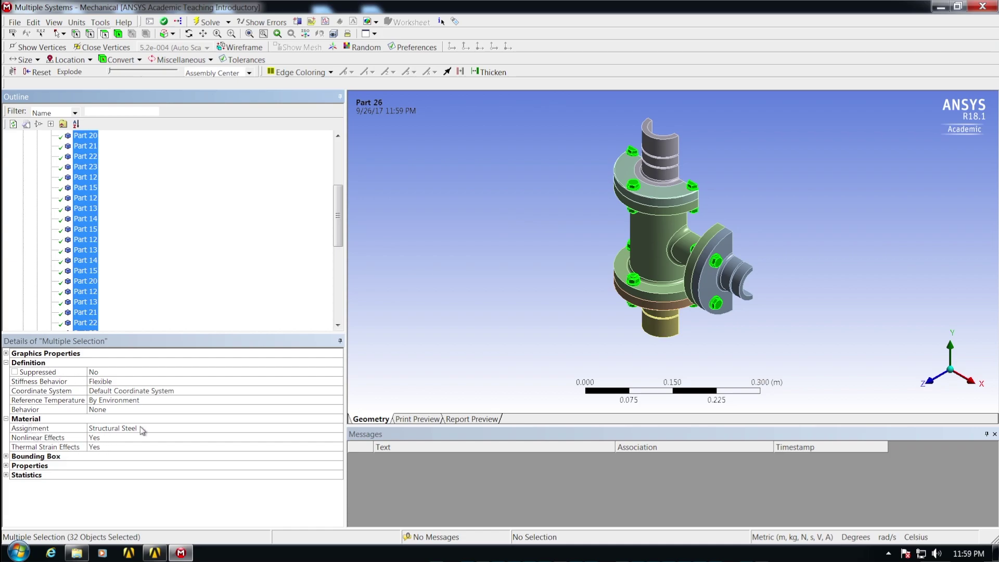
pyautogui.click(133, 429)
pyautogui.click(339, 428)
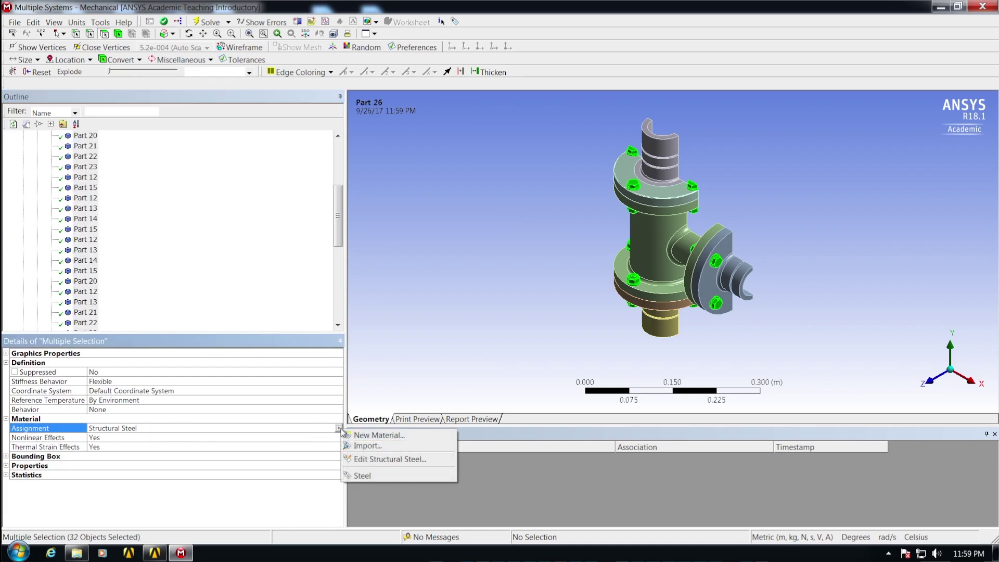
pyautogui.click(377, 475)
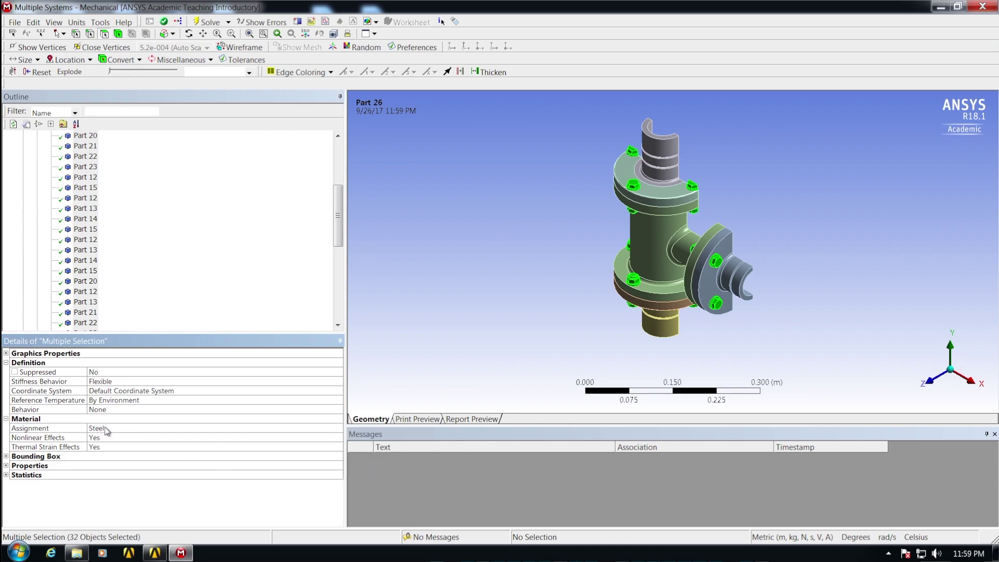
pyautogui.moveTo(338, 206); pyautogui.dragTo(337, 140)
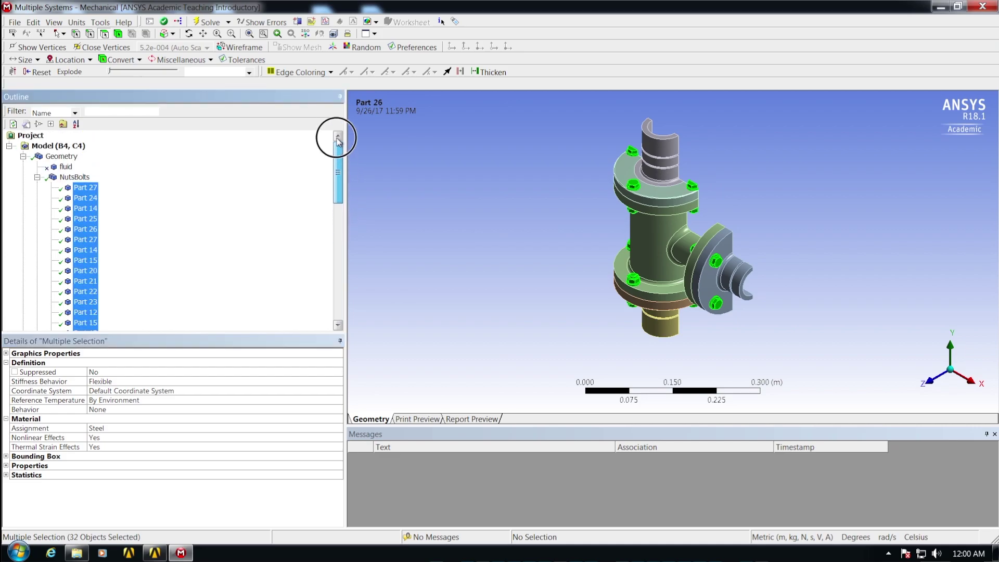
pyautogui.click(37, 178)
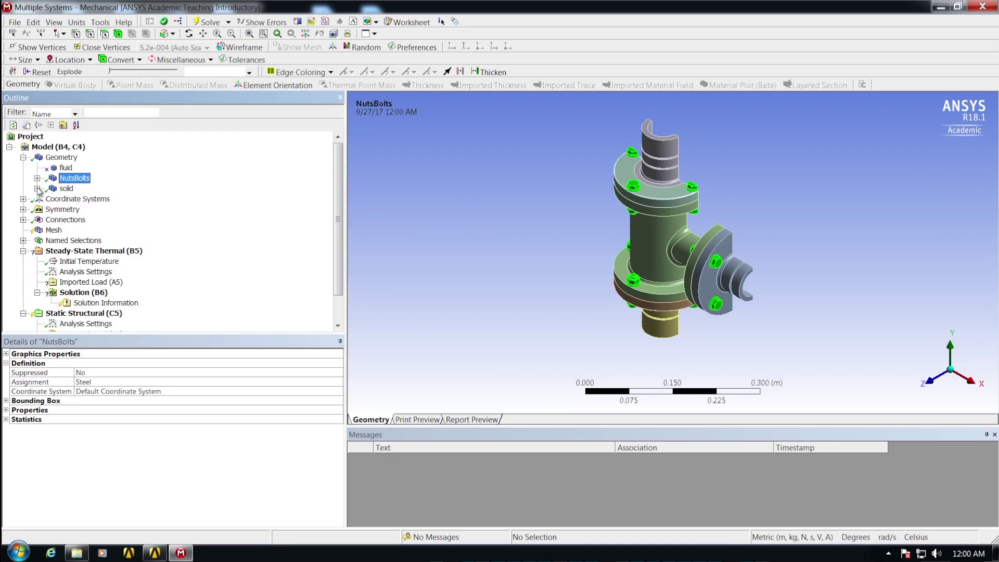
# Assign the Steel material to all six Part 2 bodies of the solid part and collapse its body list
pyautogui.click(37, 188)
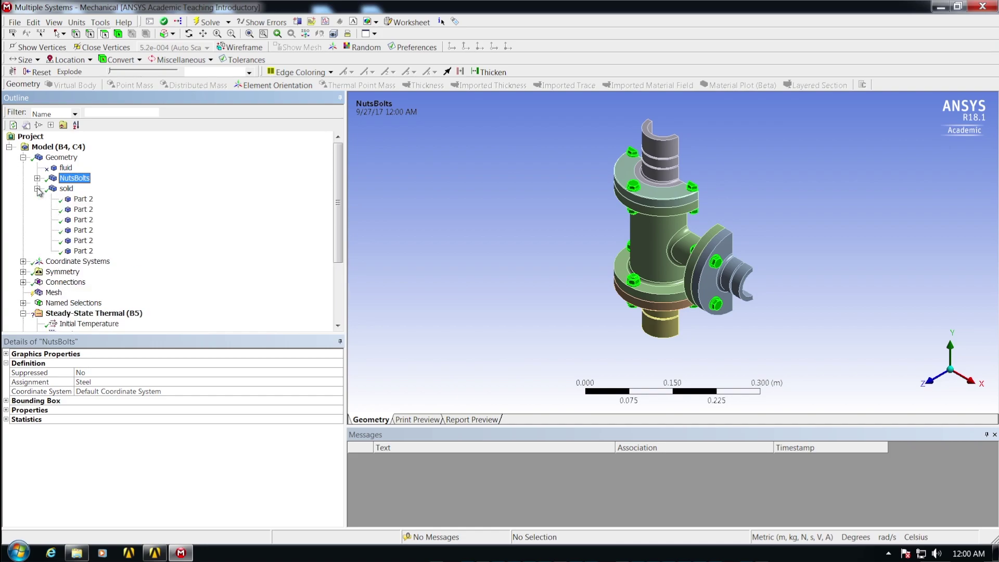
pyautogui.click(82, 199)
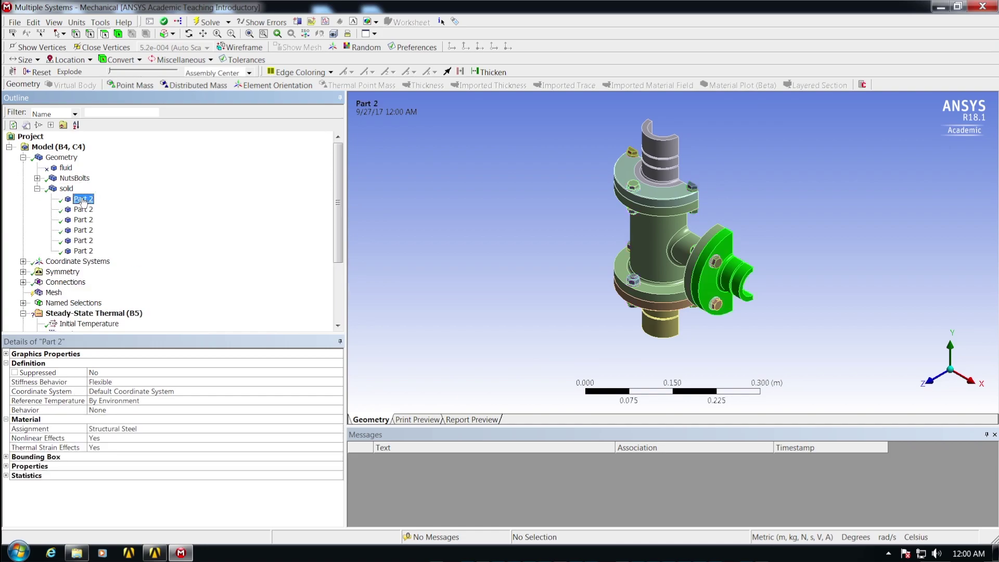
pyautogui.keyDown('shift'); pyautogui.click(83, 251); pyautogui.keyUp('shift')
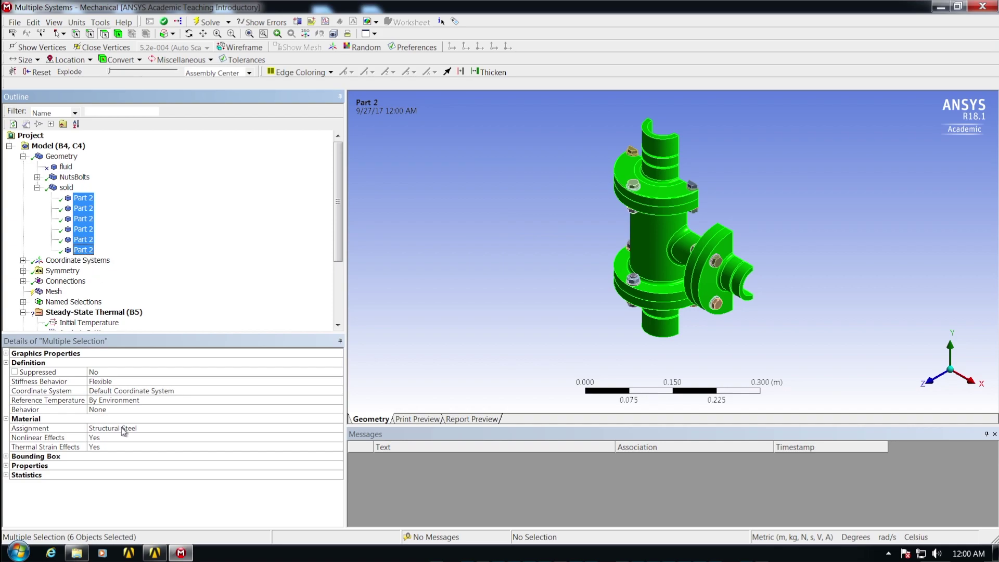
pyautogui.click(260, 431)
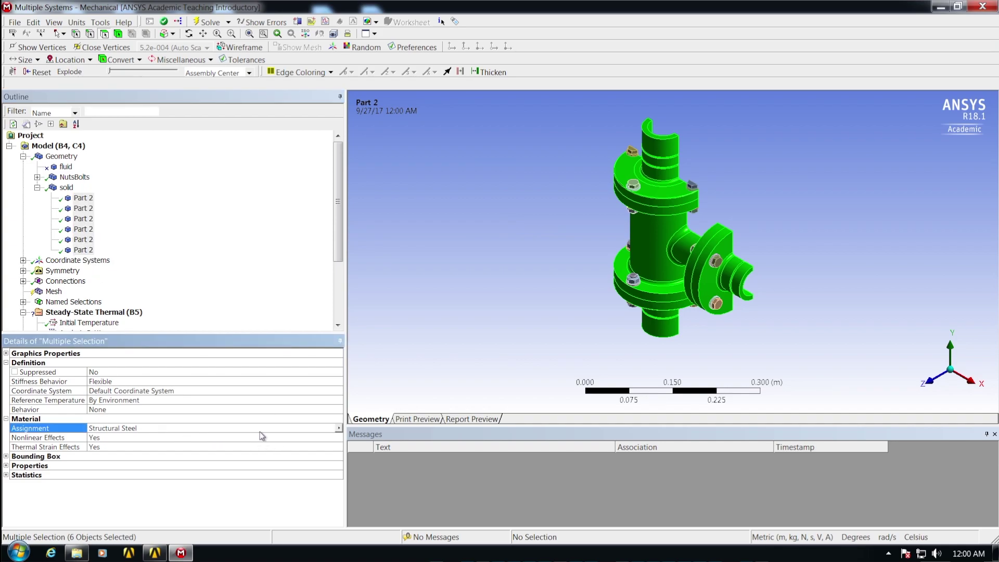
pyautogui.click(340, 431)
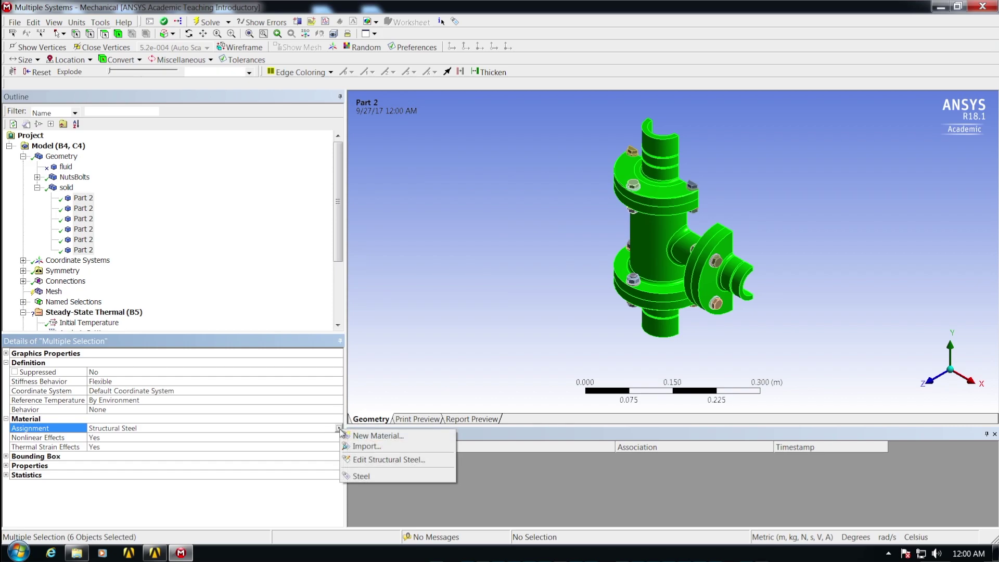
pyautogui.click(358, 475)
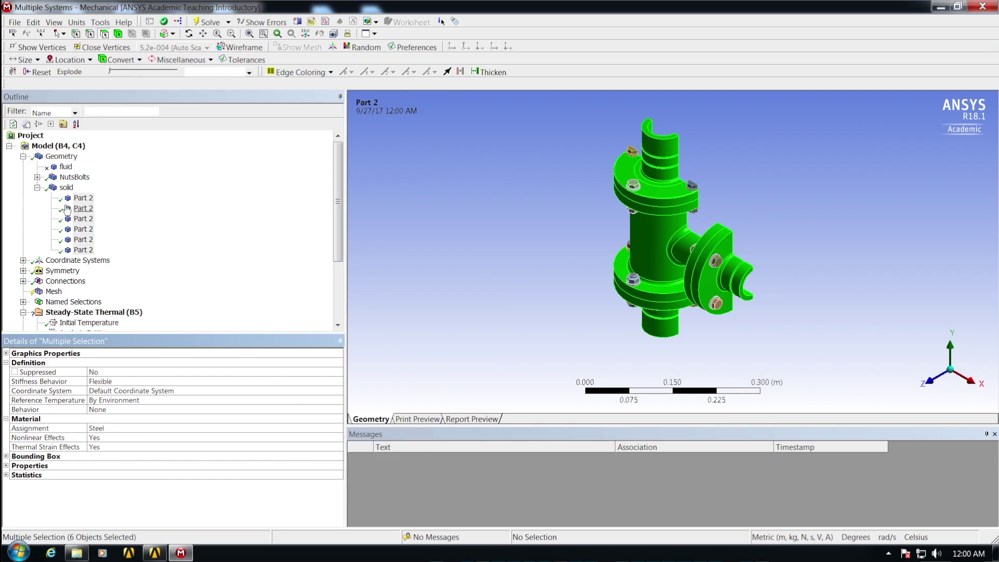
pyautogui.click(38, 188)
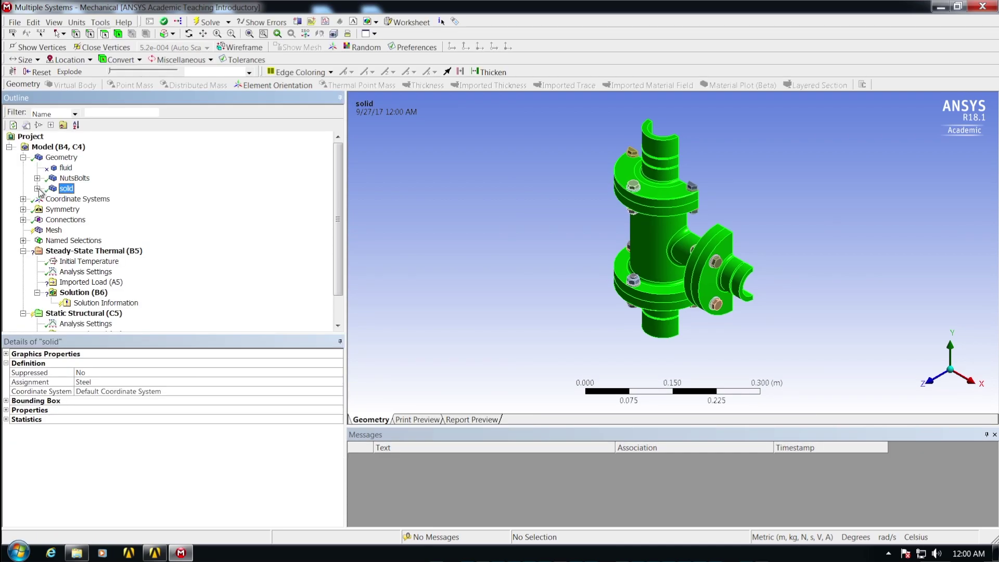
# Generate the mesh with default settings and show its node and element statistics
pyautogui.click(53, 231)
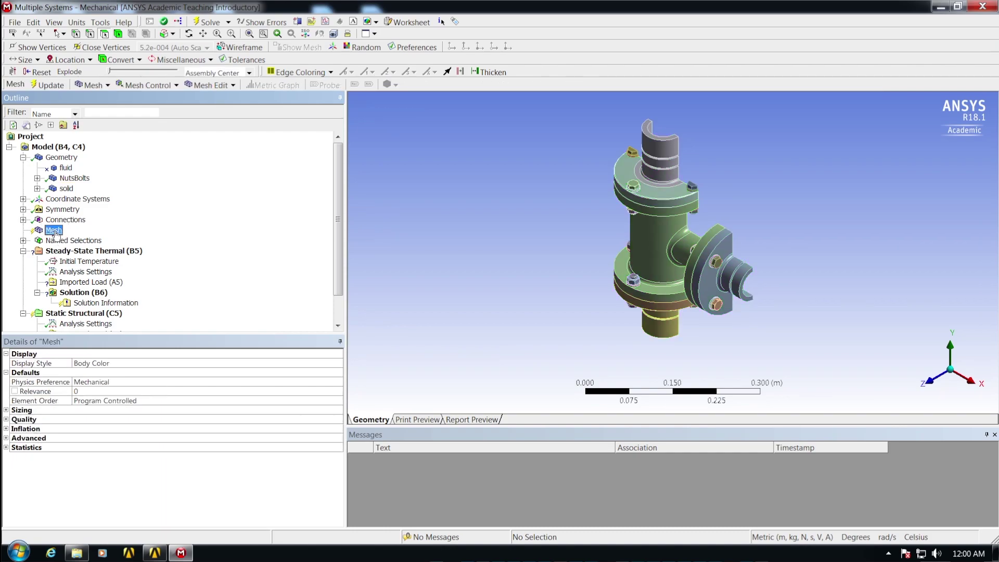
pyautogui.rightClick(54, 234)
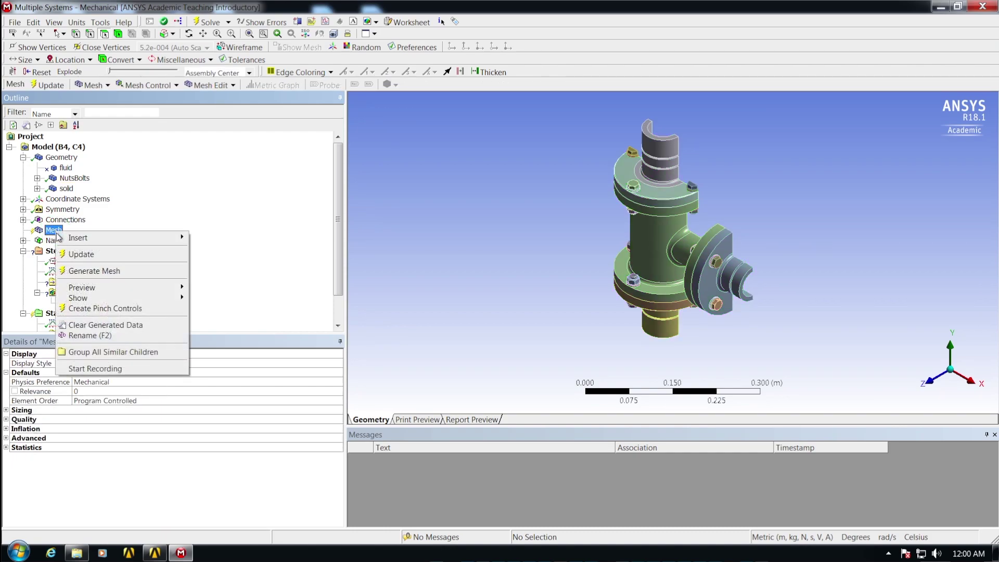
pyautogui.click(63, 272)
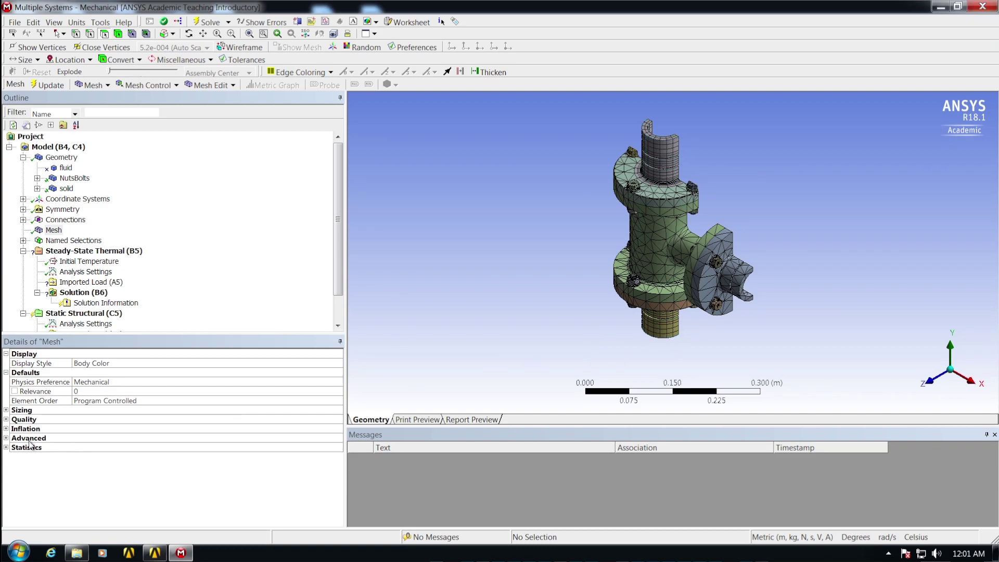
pyautogui.click(6, 448)
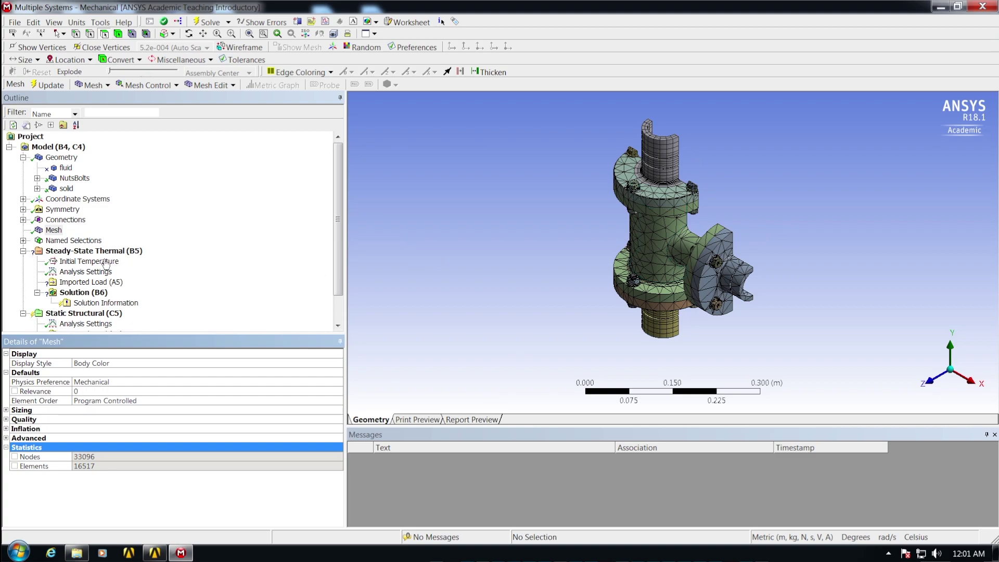
# Insert a mesh method control and scope it to all bodies of the model
pyautogui.rightClick(54, 231)
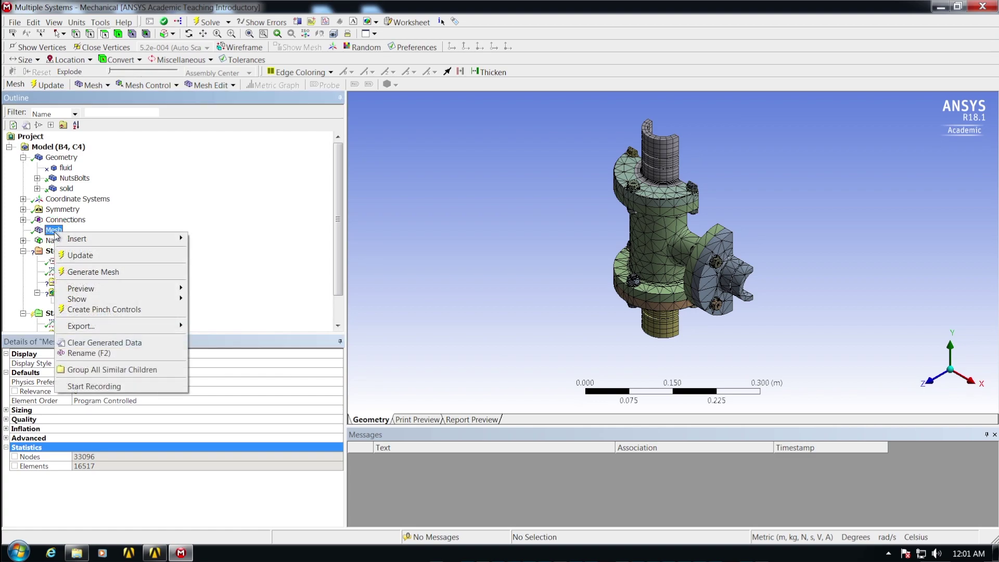
pyautogui.moveTo(78, 240)
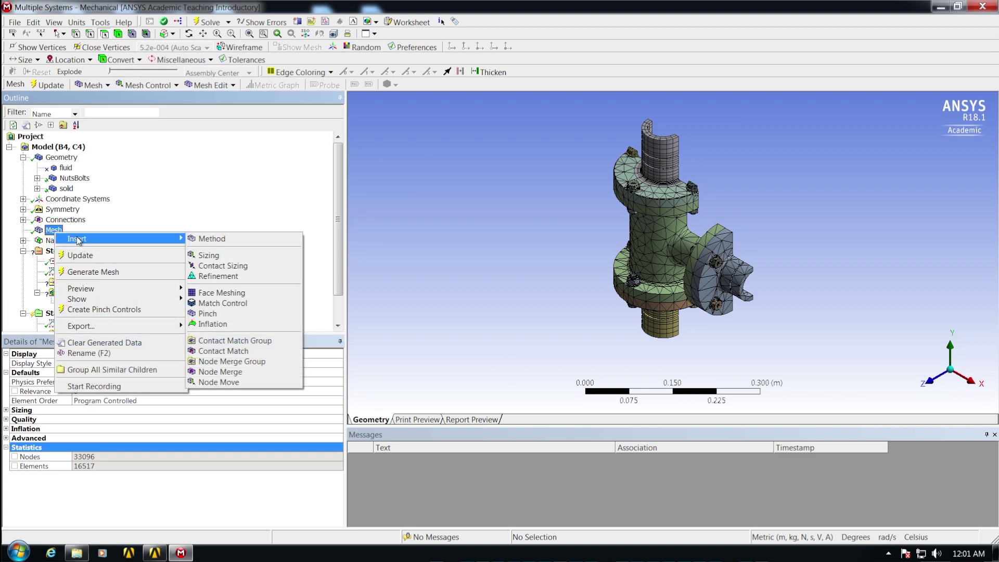
pyautogui.click(221, 239)
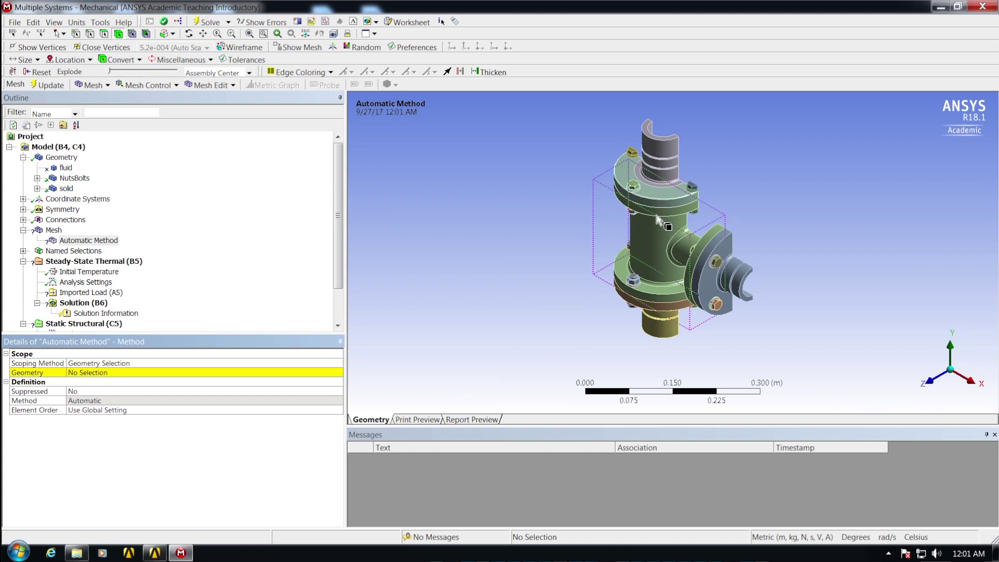
pyautogui.click(90, 373)
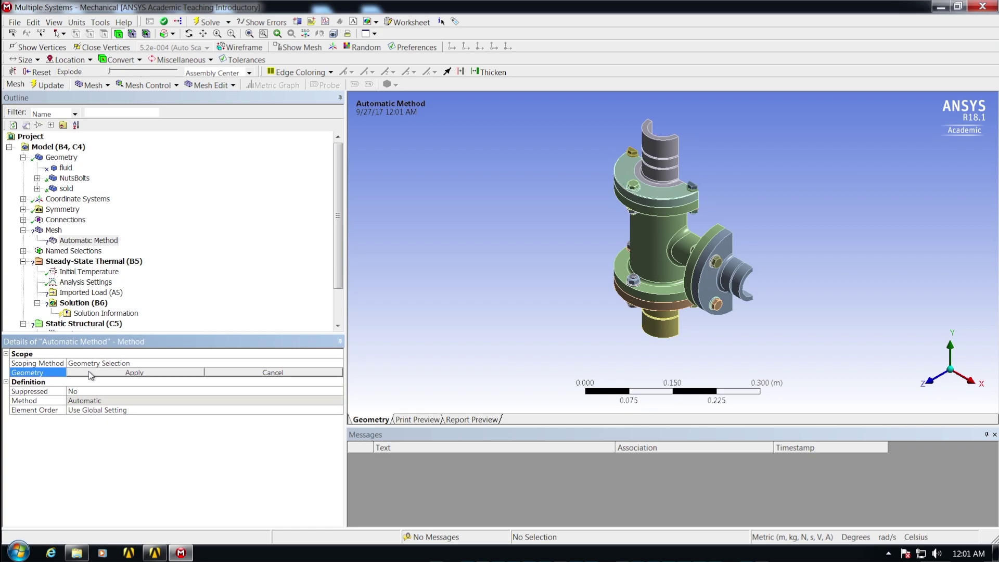
pyautogui.rightClick(499, 339)
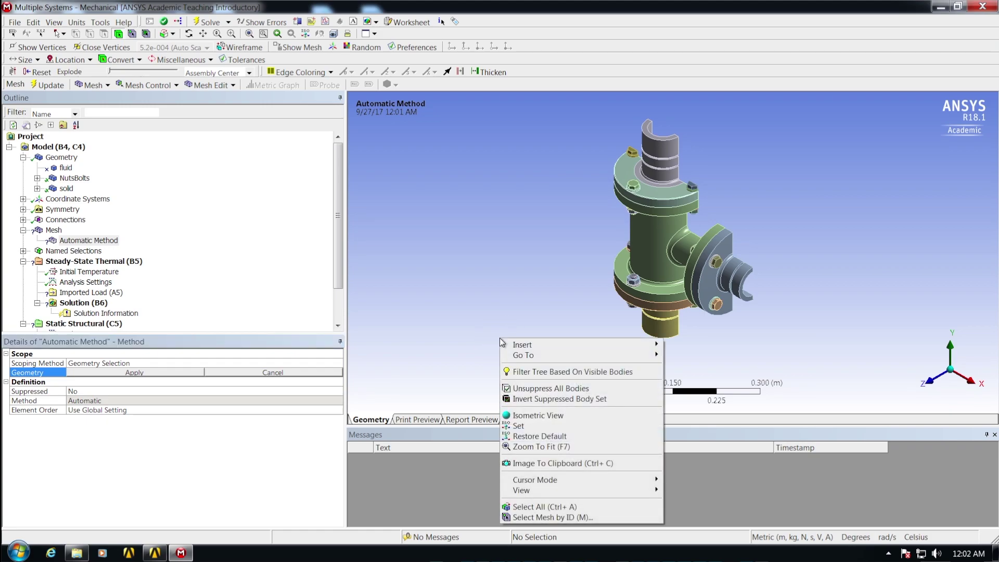
pyautogui.click(531, 507)
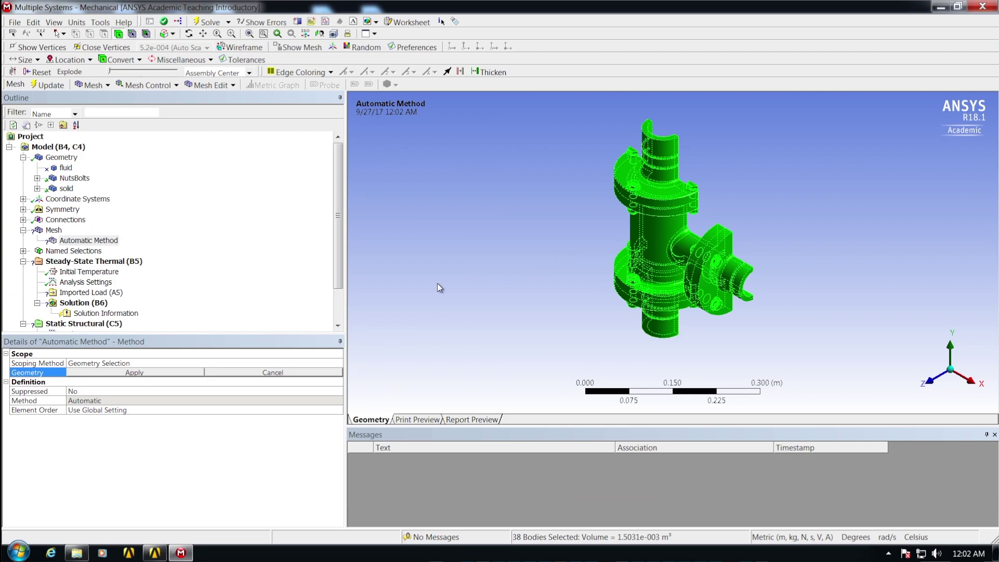
pyautogui.click(119, 373)
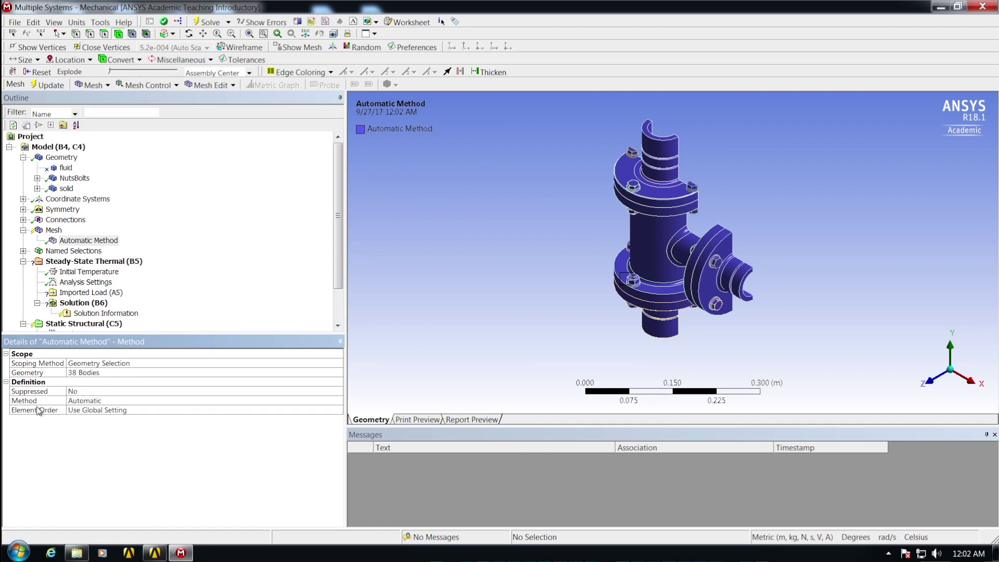
# Set the mesh method to Tetrahedrons and regenerate the mesh
pyautogui.click(96, 401)
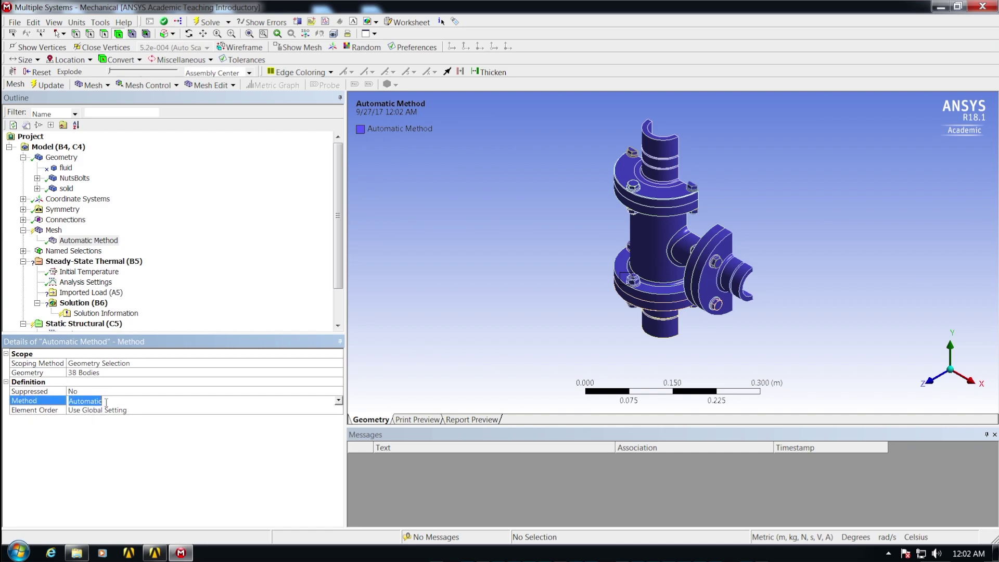
pyautogui.click(338, 400)
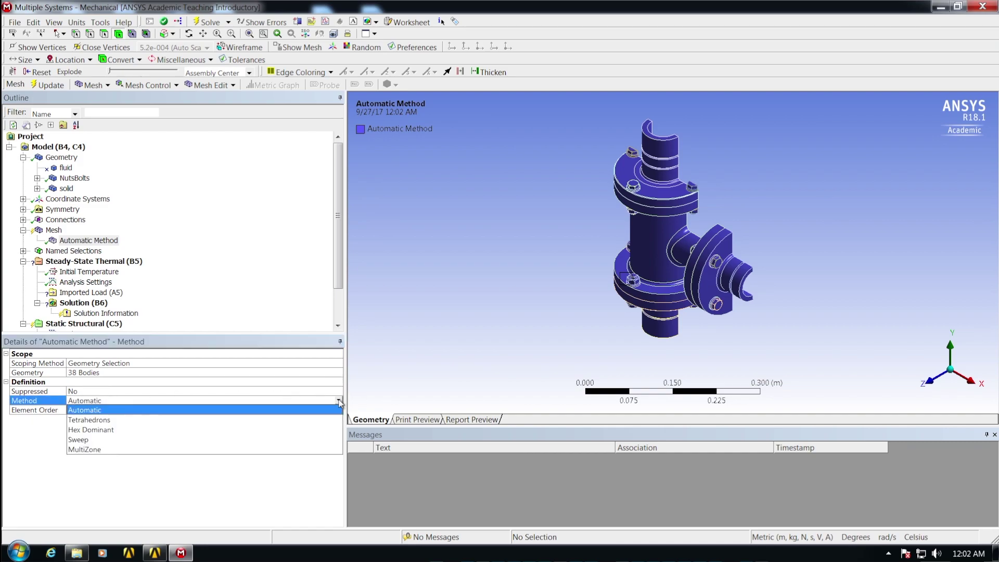
pyautogui.click(106, 421)
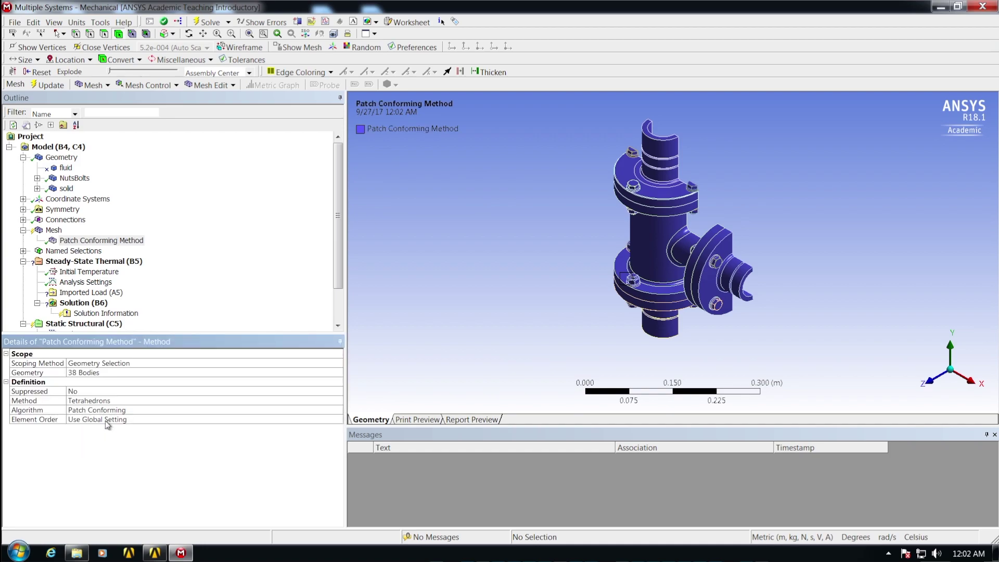
pyautogui.rightClick(54, 232)
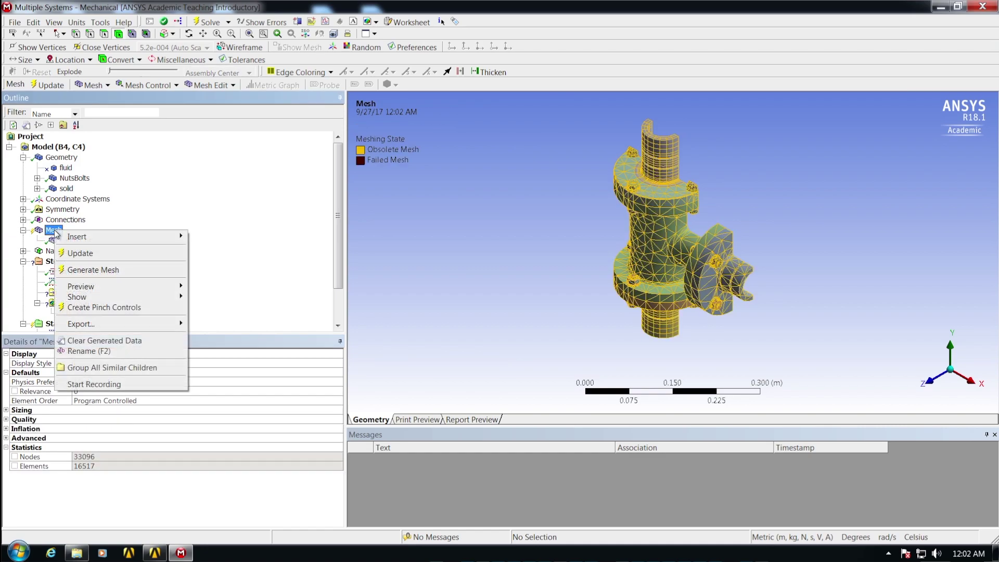
pyautogui.click(78, 270)
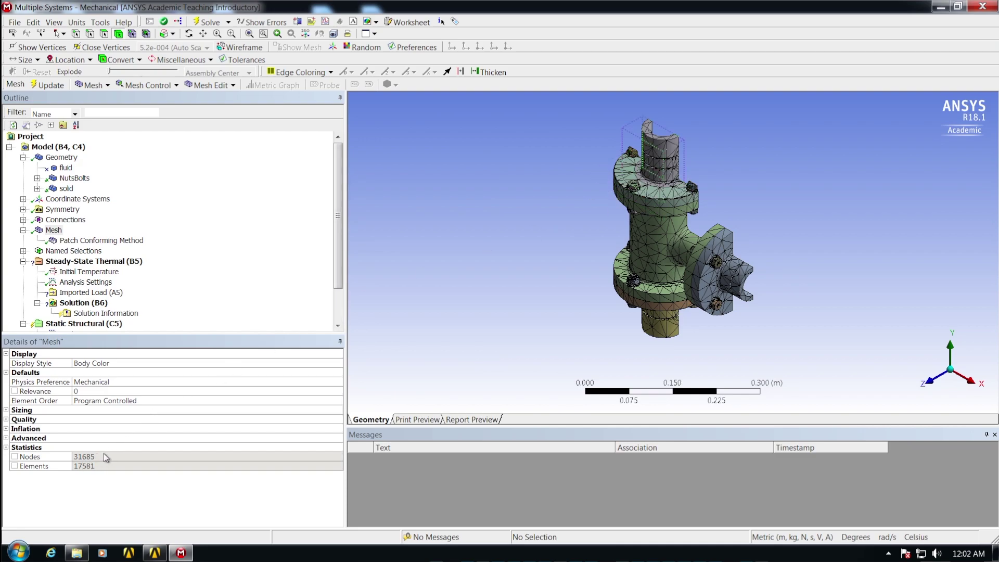
# Set the mesh sizing's Relevance Center to Medium and regenerate the mesh
pyautogui.click(57, 233)
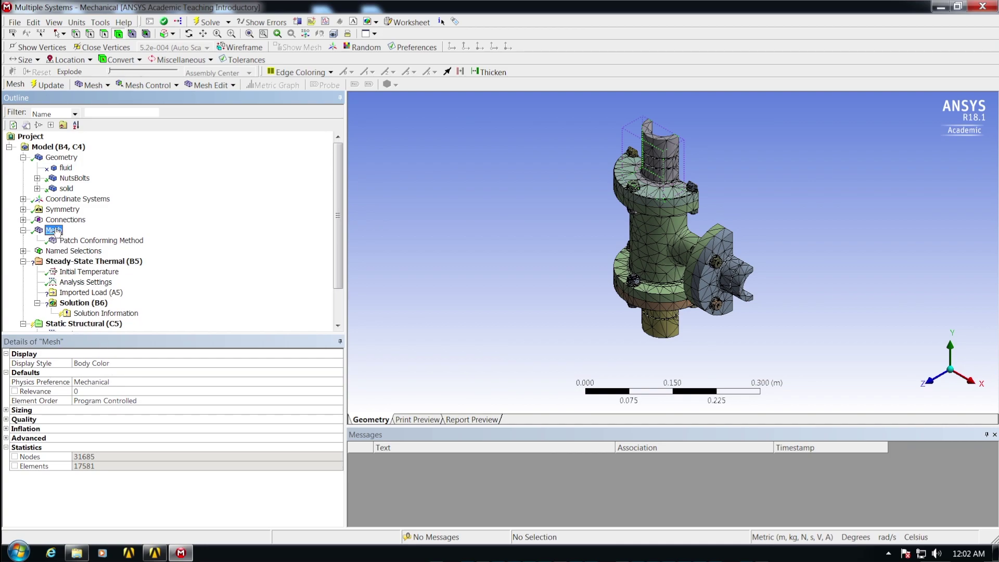
pyautogui.click(6, 410)
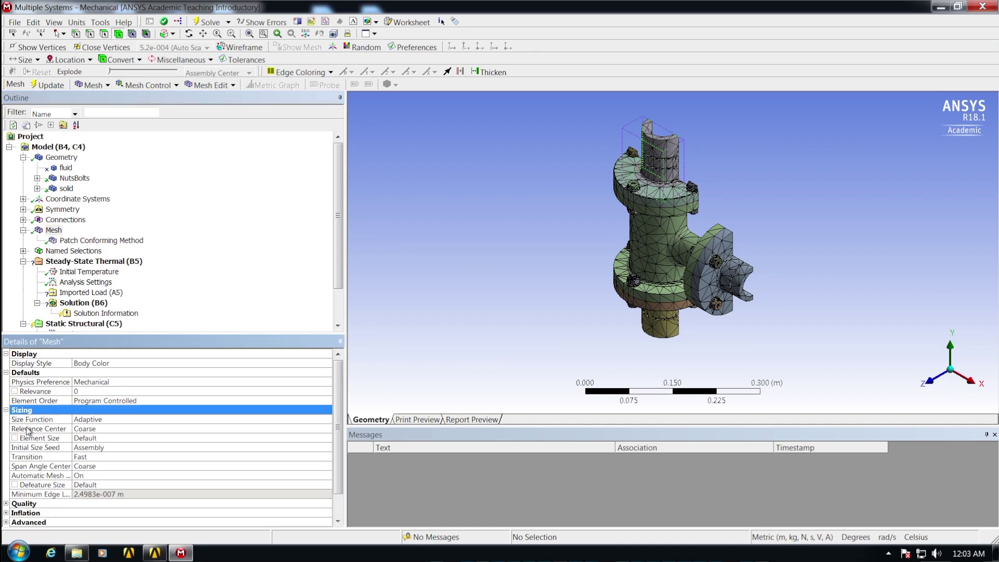
pyautogui.click(102, 430)
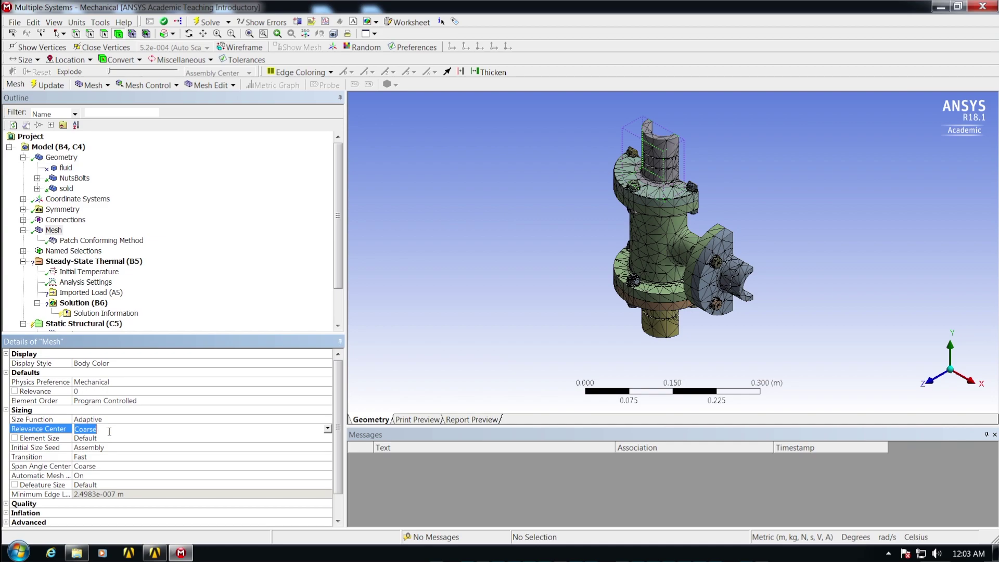
pyautogui.click(328, 428)
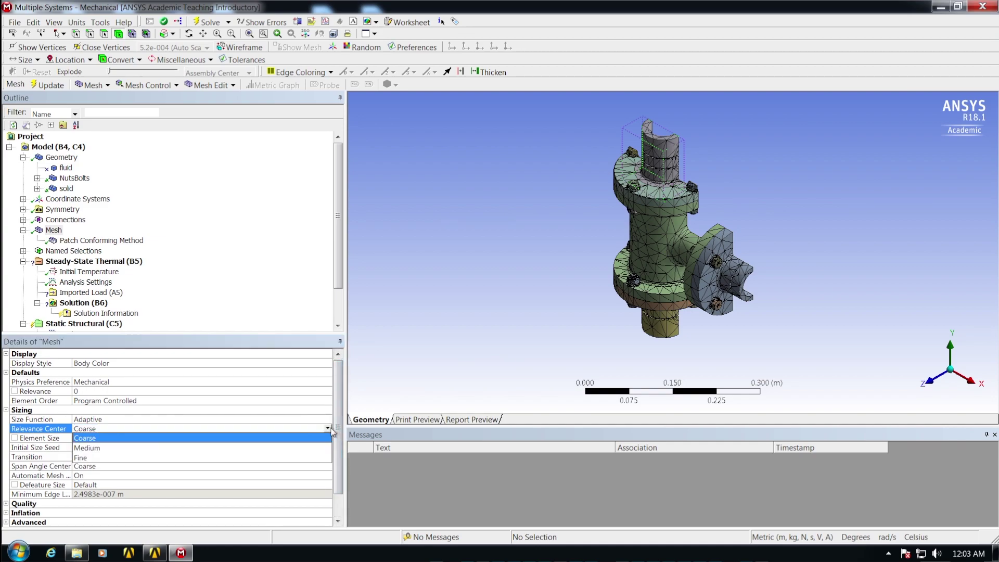
pyautogui.click(133, 449)
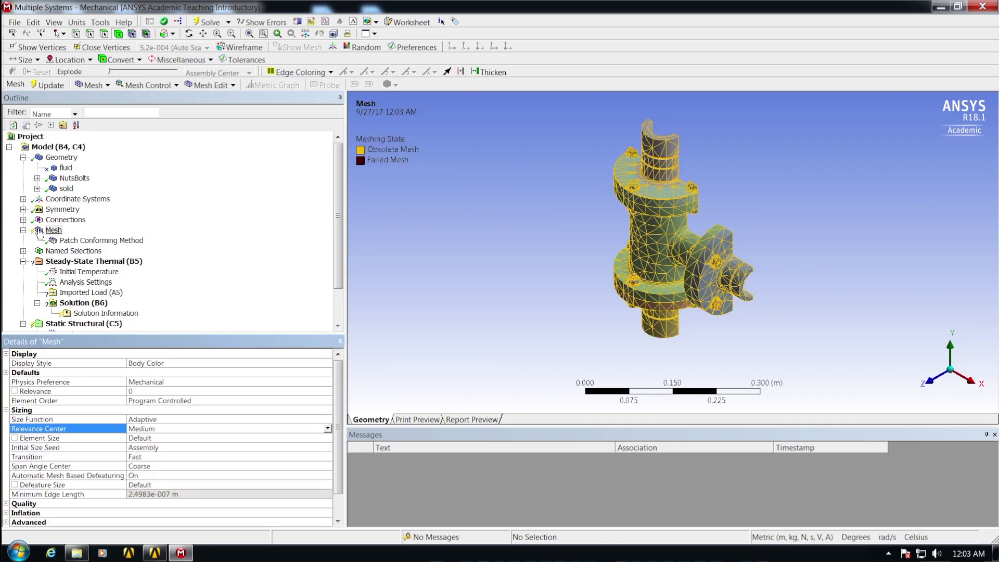
pyautogui.rightClick(56, 231)
pyautogui.click(91, 271)
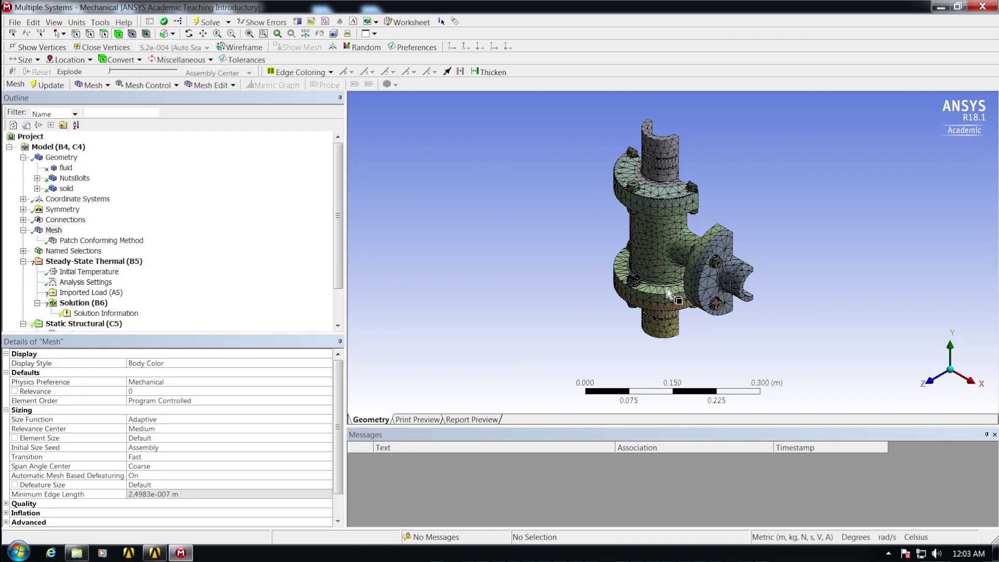
# Examine the mesh on the side flange and bolt bodies, and check the node and element statistics
pyautogui.click(779, 254)
pyautogui.click(714, 265)
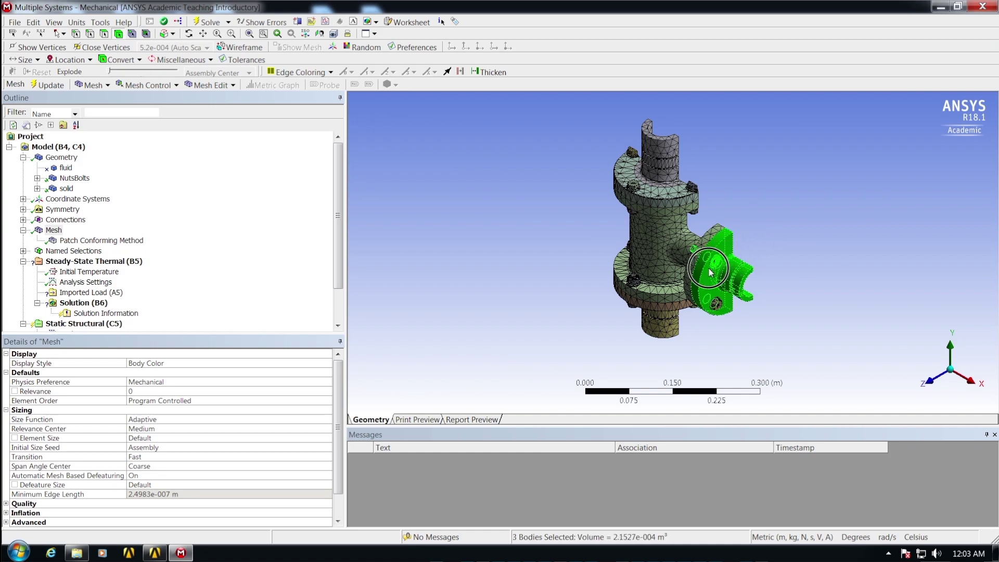
pyautogui.click(845, 250)
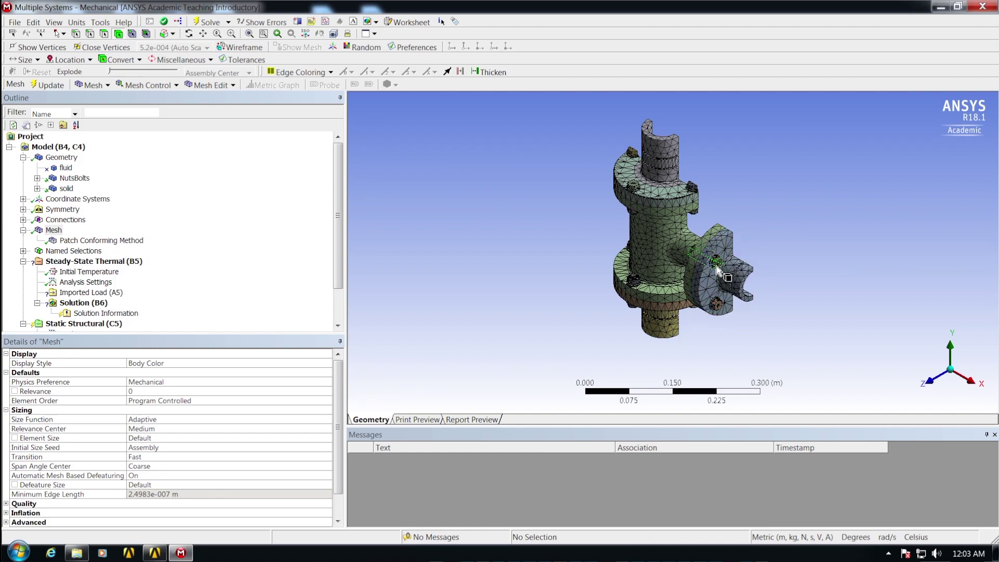
pyautogui.click(691, 187)
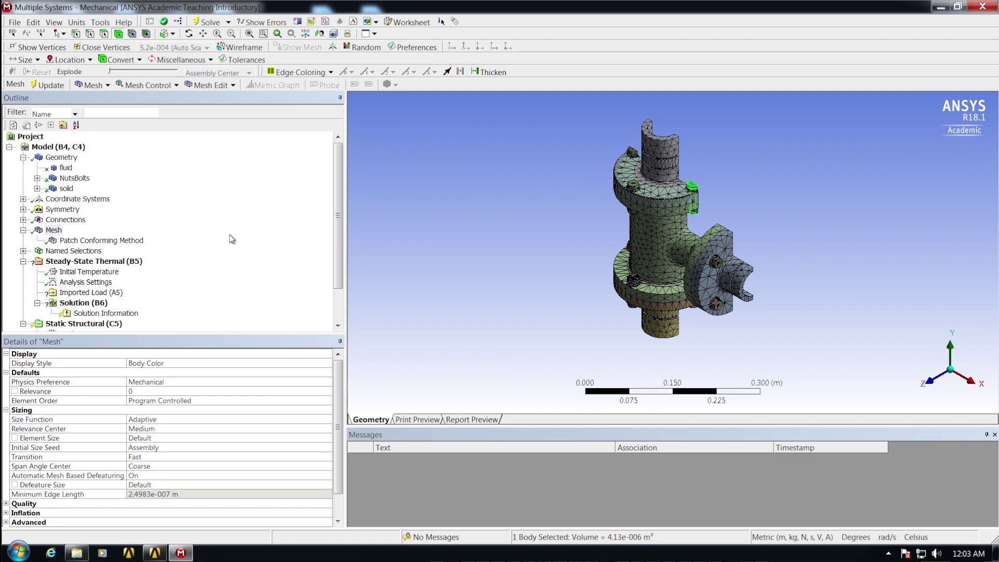
pyautogui.click(338, 507)
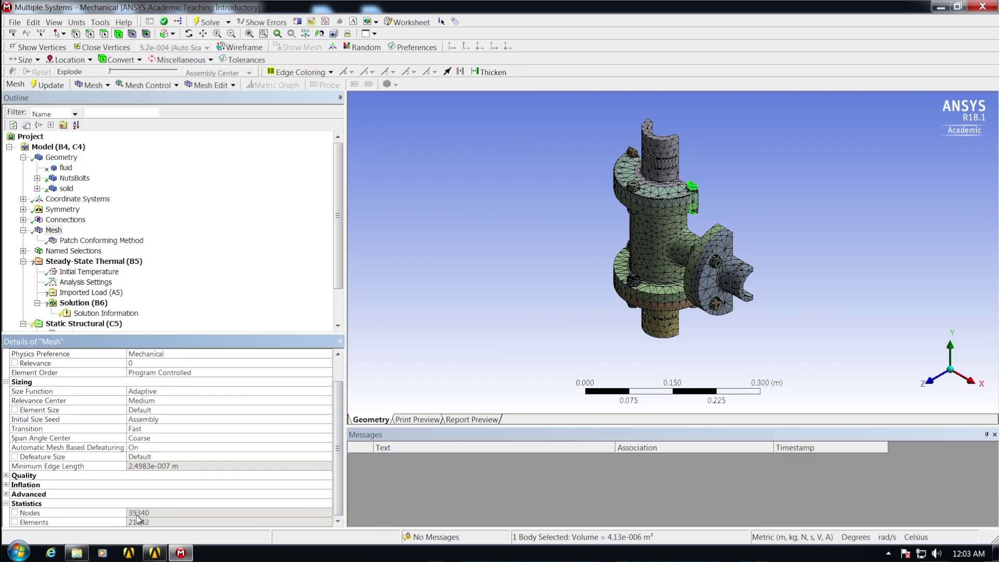
pyautogui.click(481, 286)
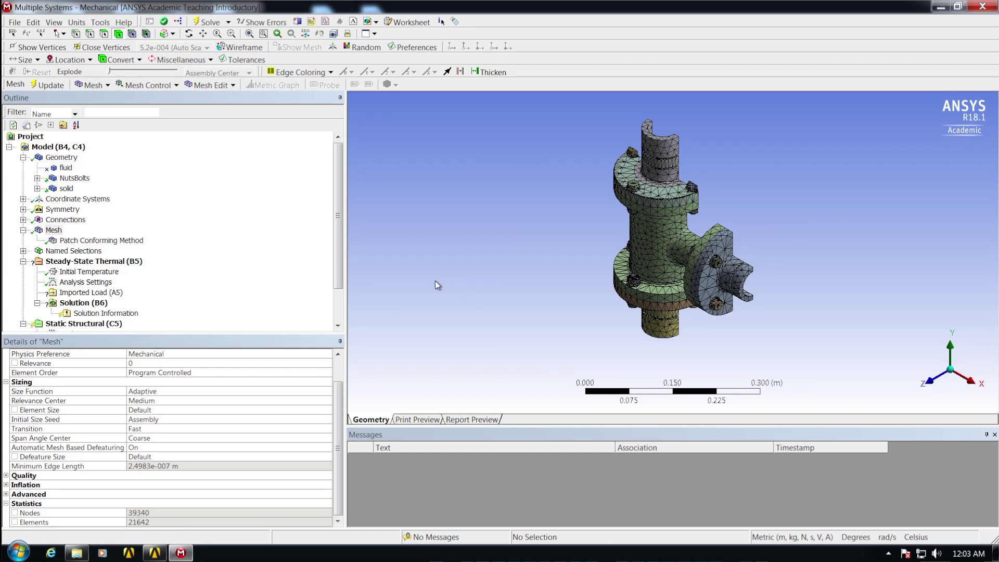
pyautogui.rightClick(54, 232)
pyautogui.moveTo(67, 236)
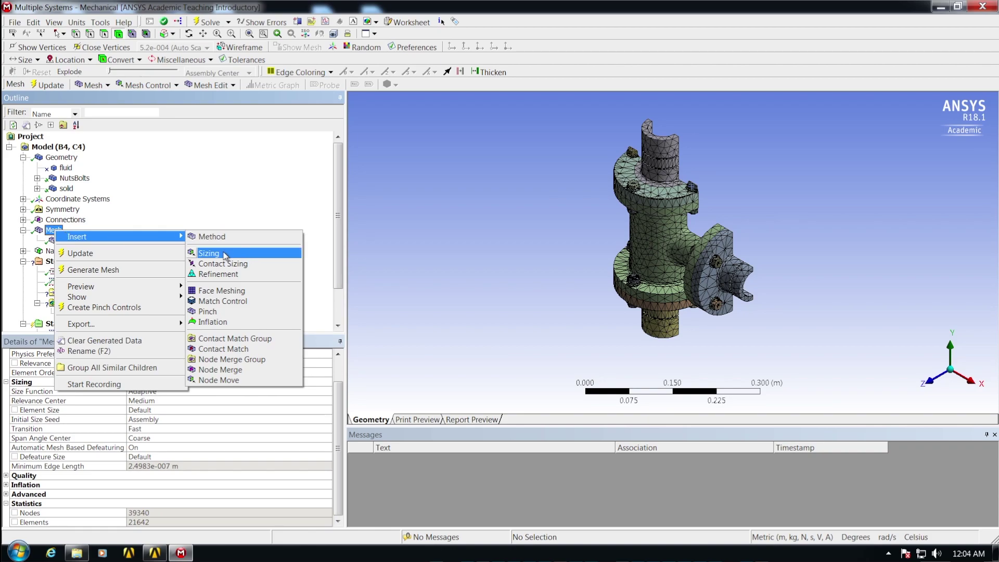
pyautogui.click(371, 328)
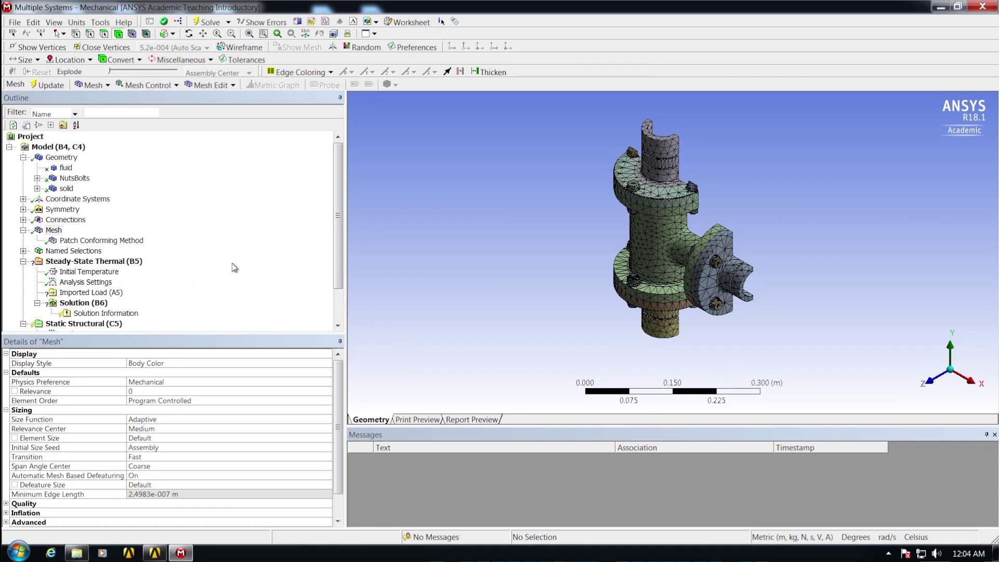
# Insert a Sizing control under the mesh, leaving its geometry scope unassigned
pyautogui.rightClick(55, 232)
pyautogui.moveTo(89, 236)
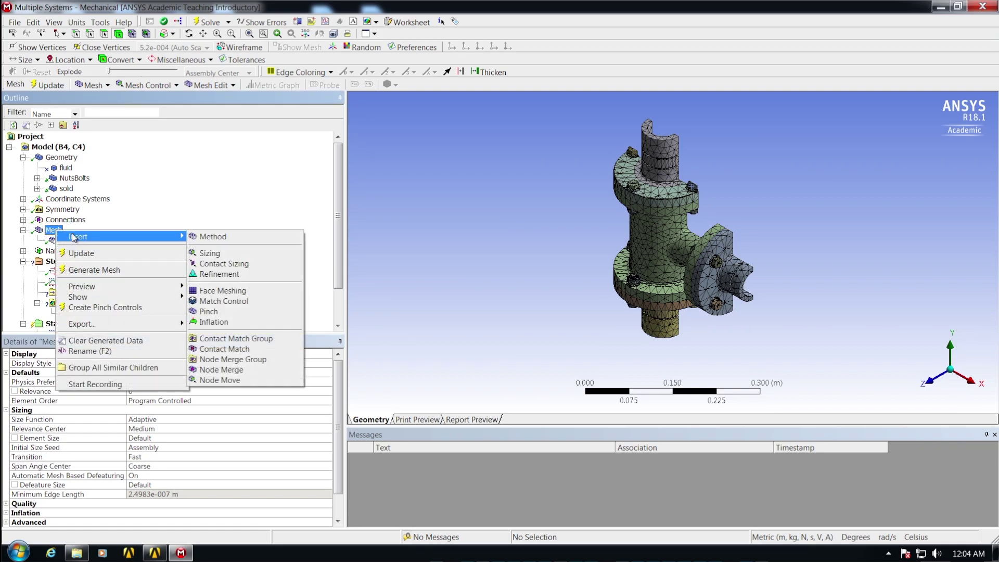
pyautogui.click(229, 254)
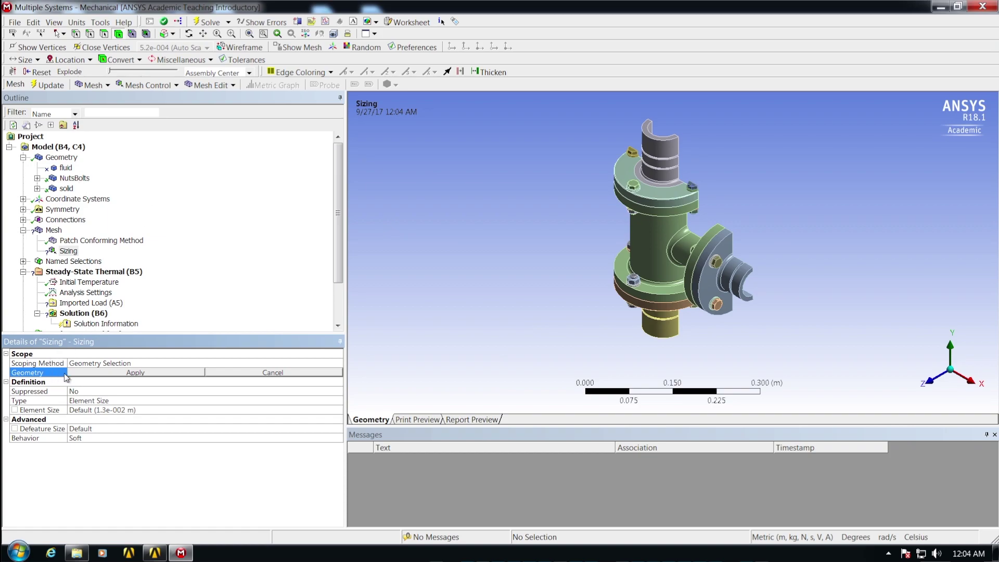
pyautogui.click(164, 286)
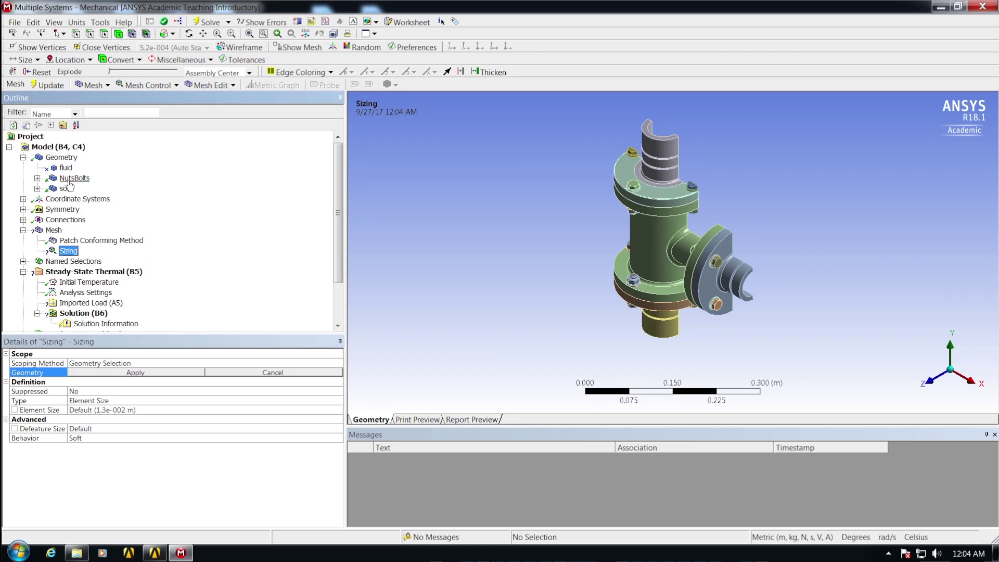
# Create a named selection called NutsAndBolts from all bodies of the NutsBolts part
pyautogui.click(37, 177)
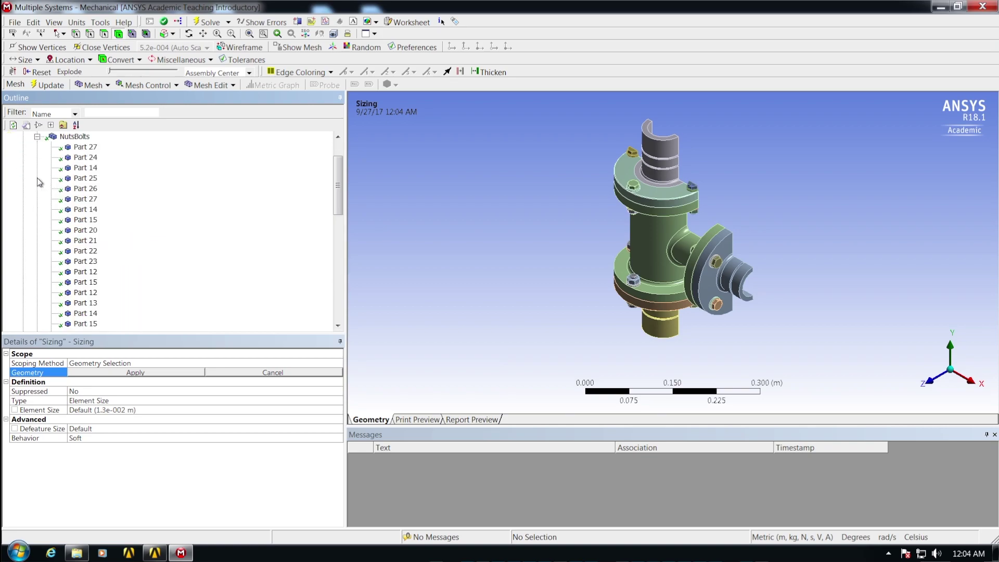
pyautogui.click(85, 148)
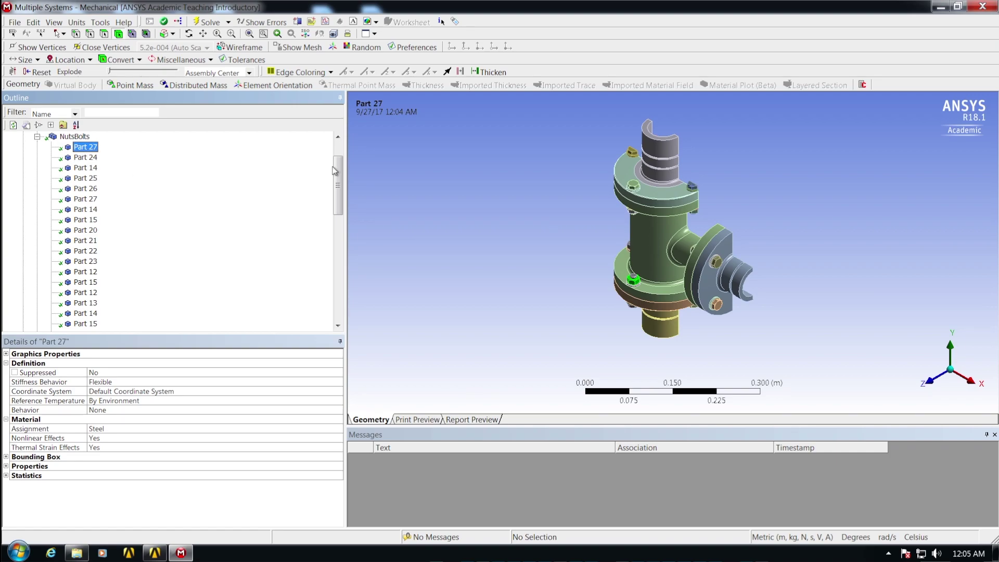
pyautogui.moveTo(337, 177); pyautogui.dragTo(335, 239)
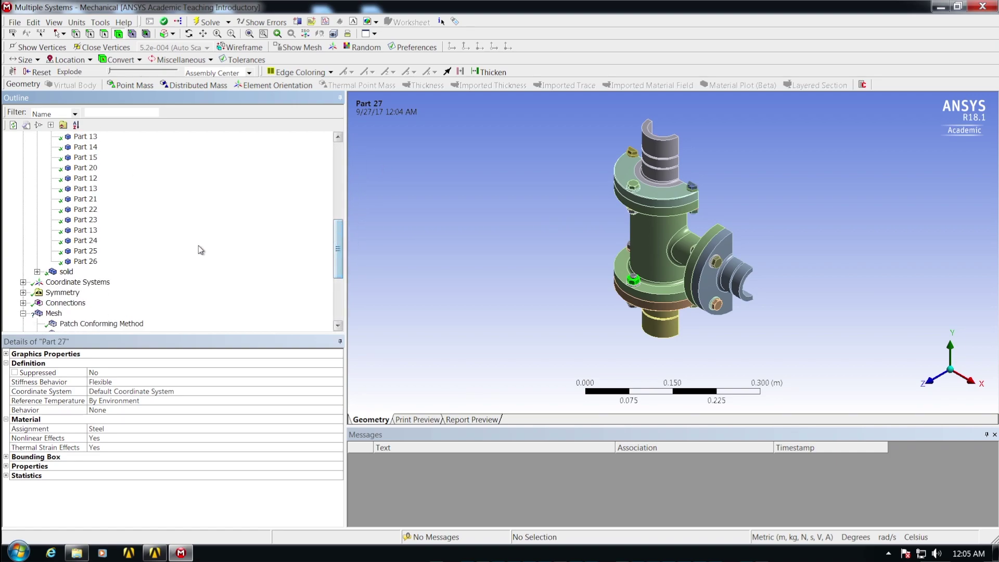
pyautogui.keyDown('shift'); pyautogui.click(83, 261); pyautogui.keyUp('shift')
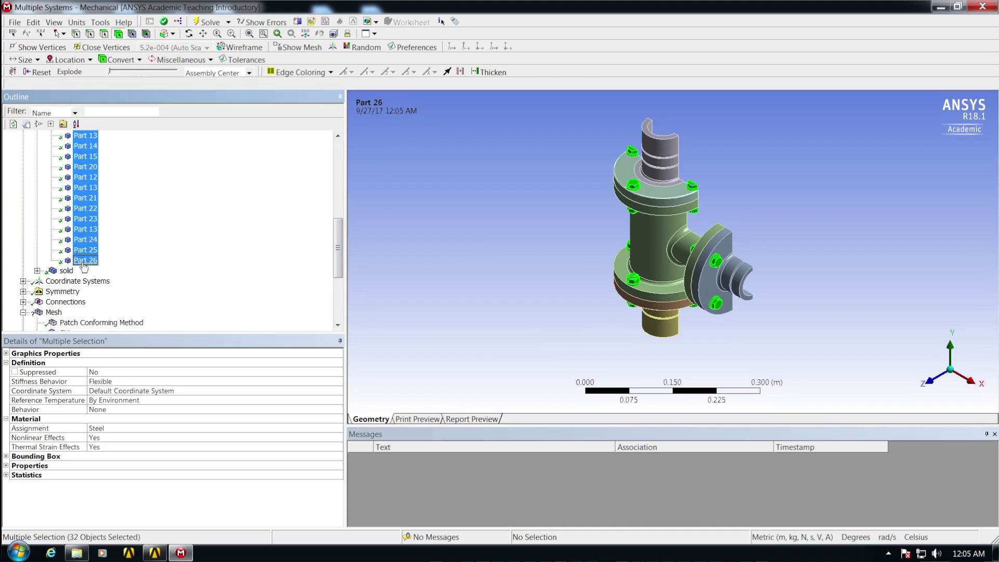
pyautogui.rightClick(87, 223)
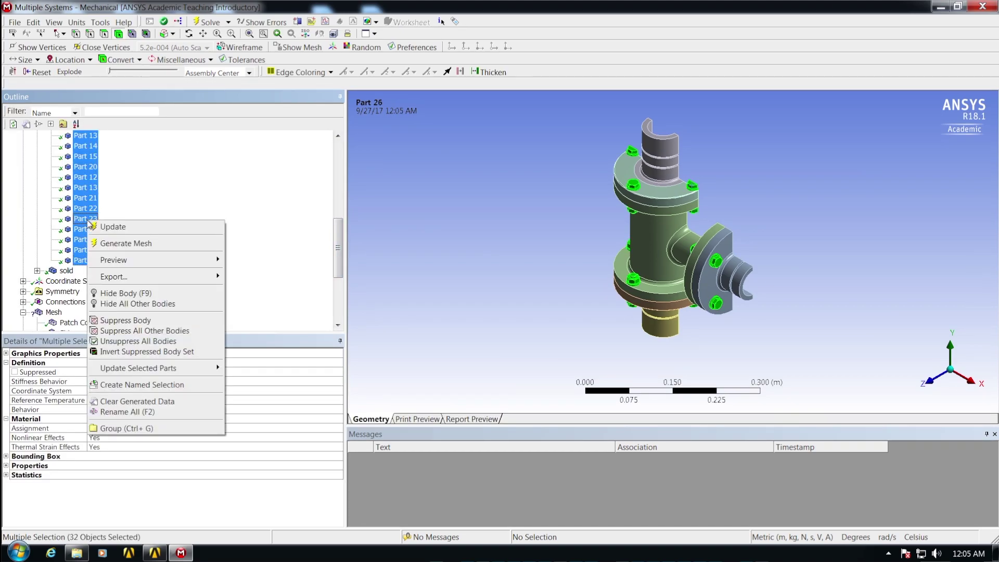
pyautogui.click(133, 384)
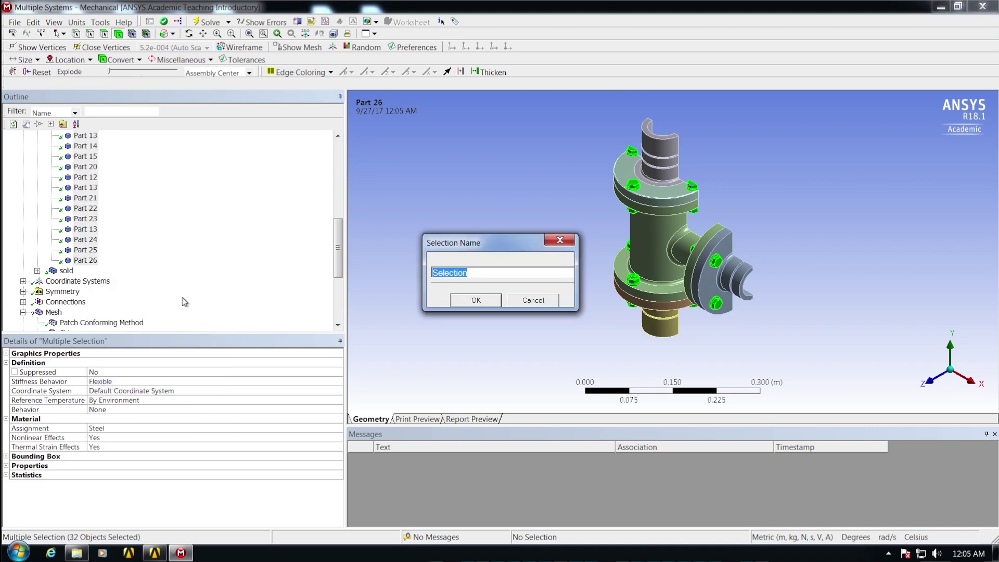
pyautogui.write('NutsAndBolts')
pyautogui.press('Return')
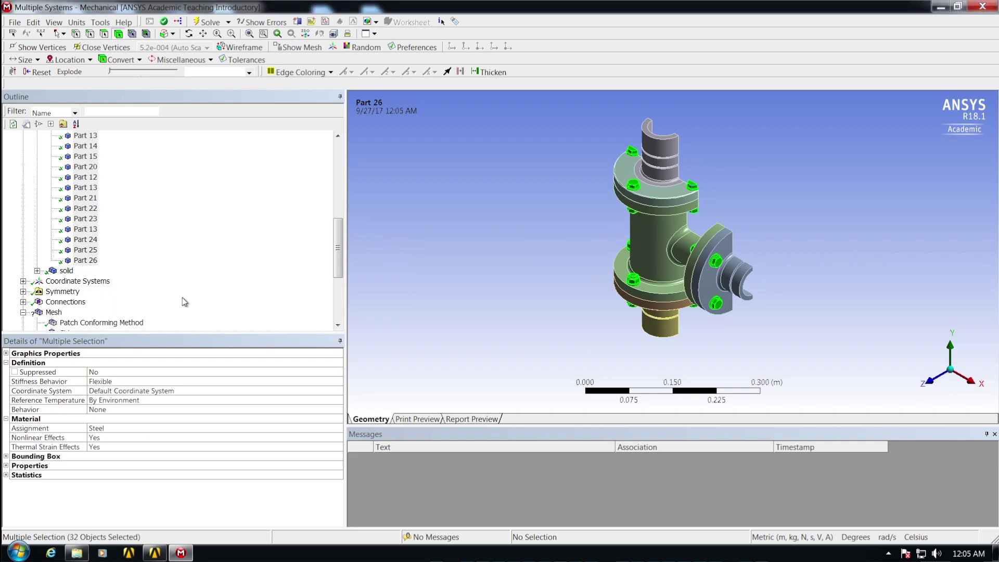
# Scope the mesh Sizing control to the named selection NutsAndBolts
pyautogui.moveTo(336, 235); pyautogui.dragTo(337, 259)
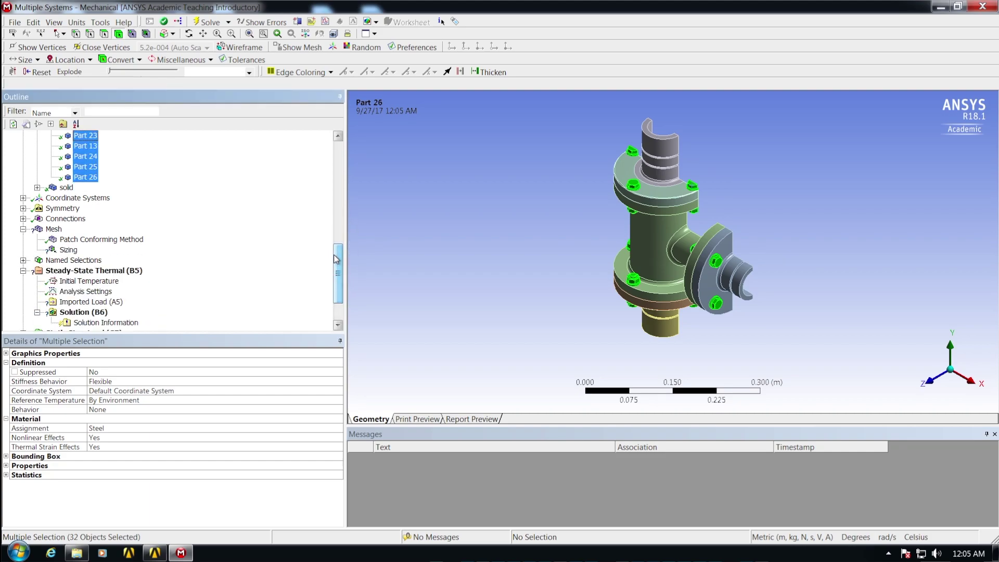
pyautogui.click(68, 251)
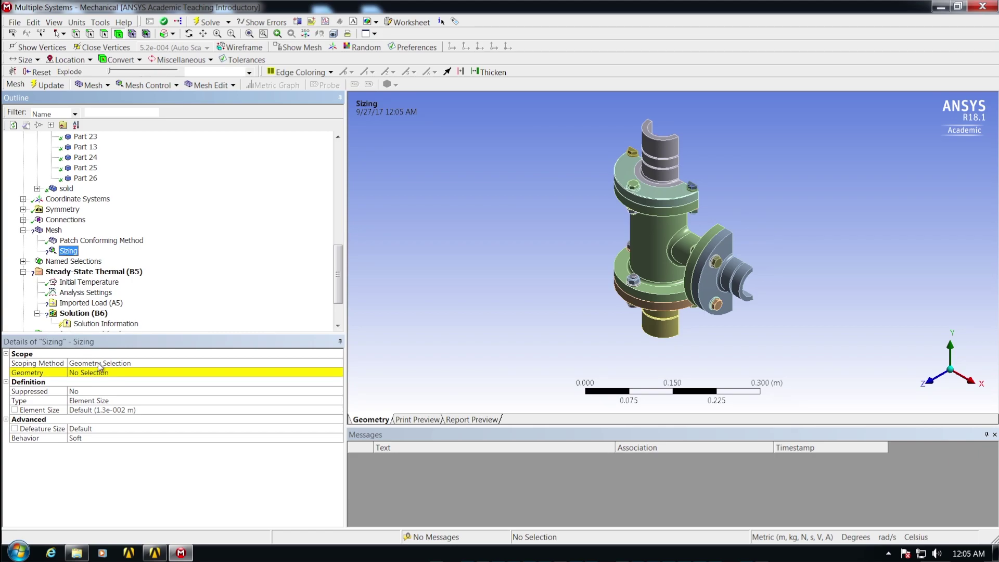
pyautogui.click(338, 363)
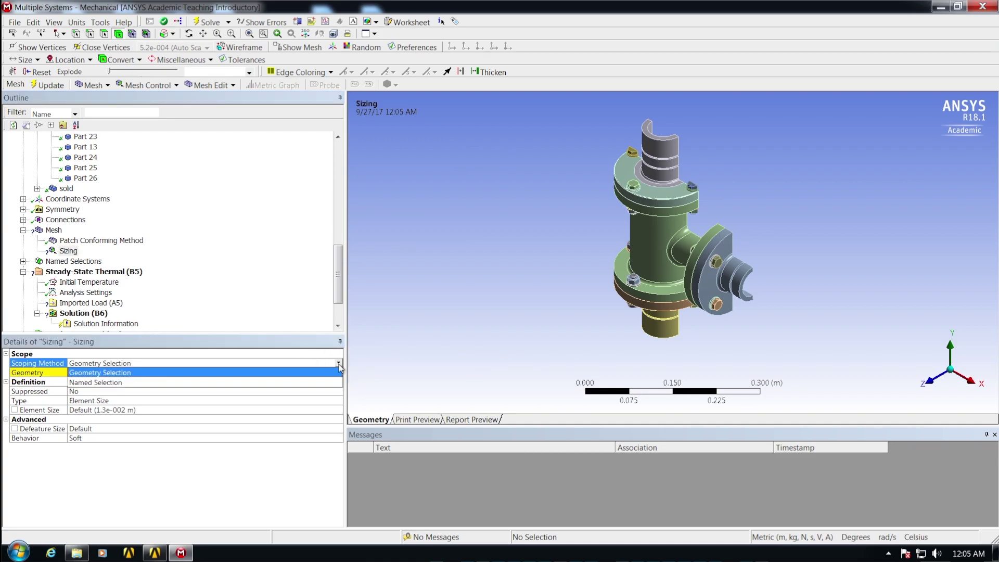
pyautogui.click(114, 383)
pyautogui.click(91, 373)
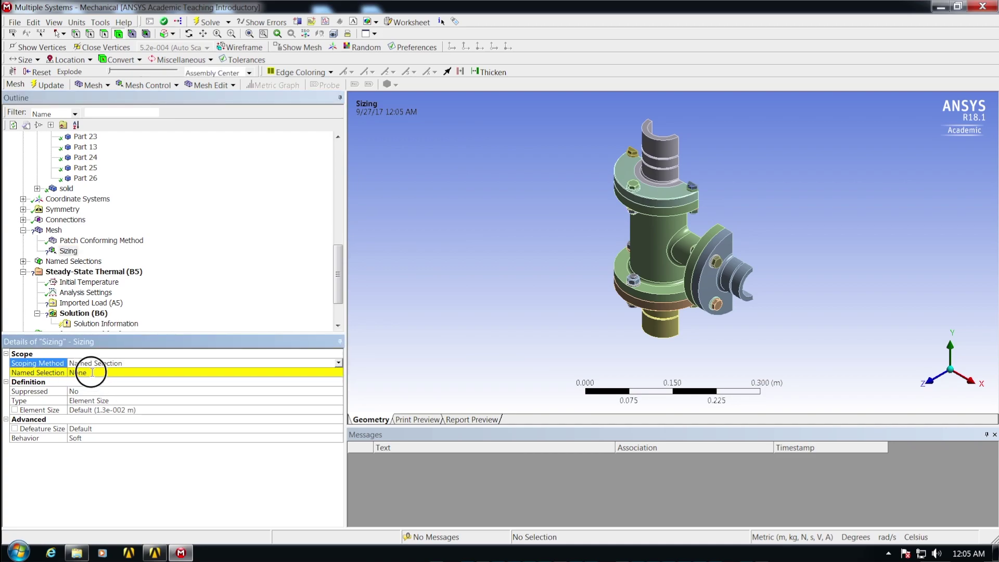
pyautogui.click(338, 373)
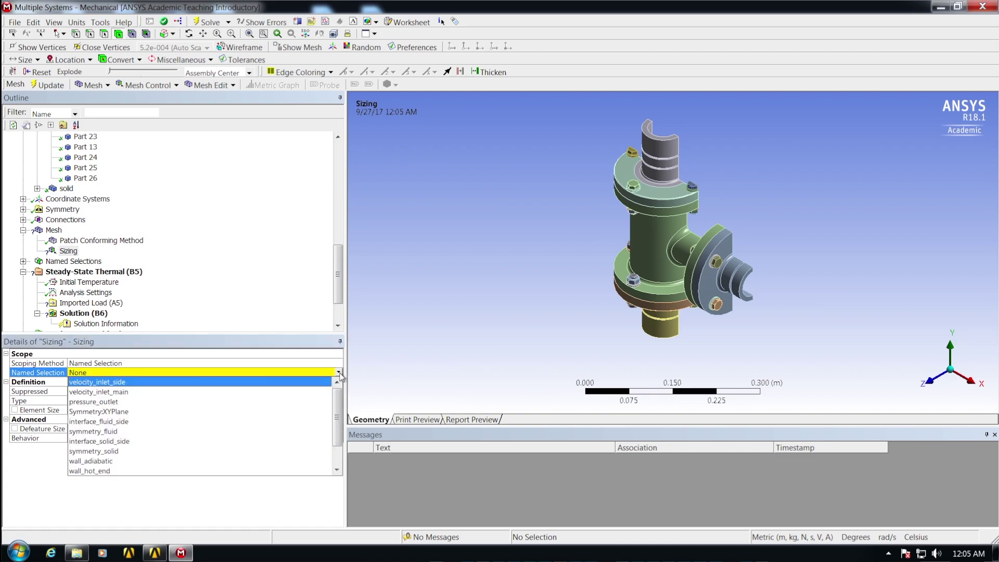
pyautogui.moveTo(337, 411); pyautogui.dragTo(338, 430)
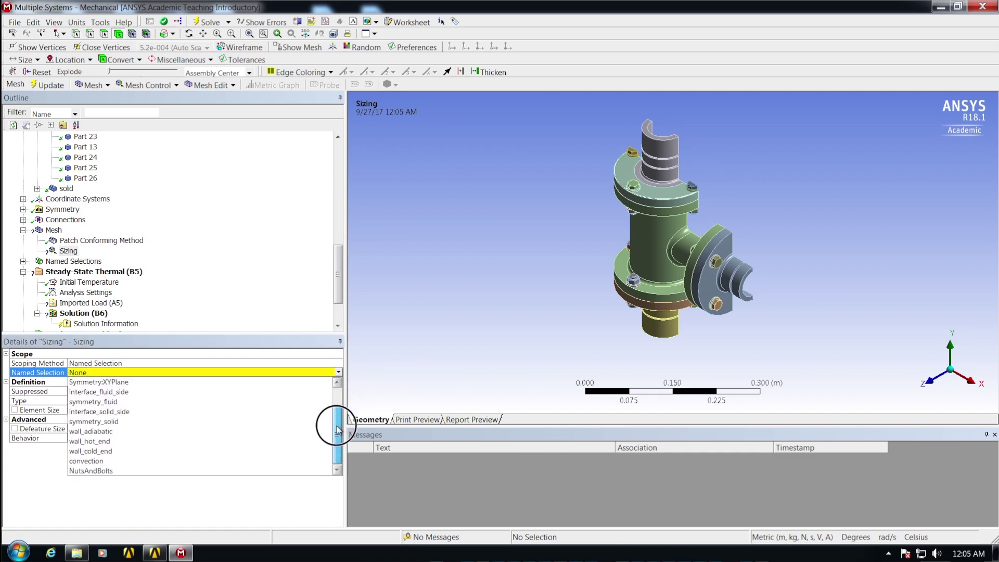
pyautogui.click(108, 470)
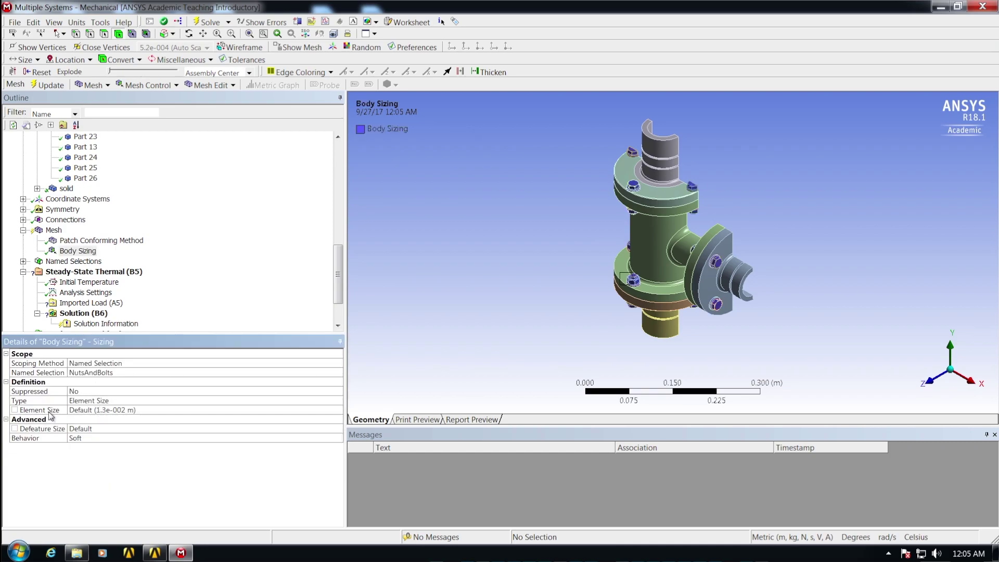
# Set the element size of the nuts-and-bolts body sizing to 0.01 m
pyautogui.click(90, 411)
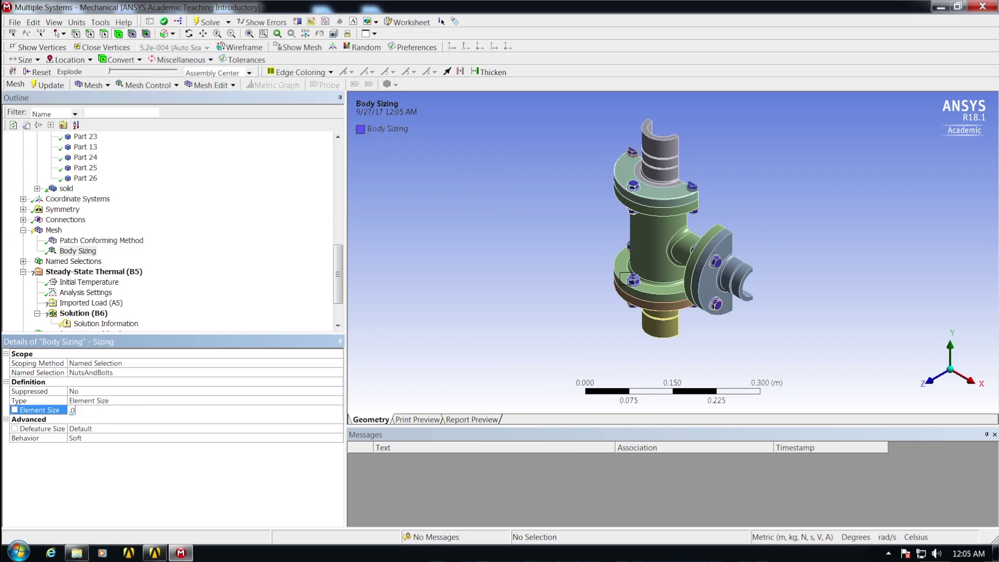
pyautogui.write('.01')
pyautogui.press('Return')
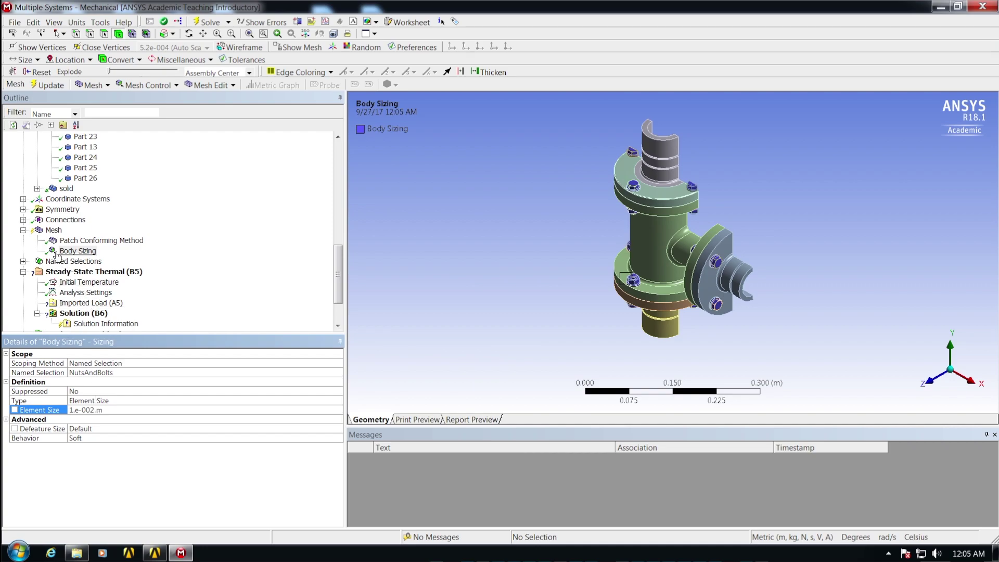
# Regenerate the mesh with the new body sizing and check its node and element statistics
pyautogui.click(57, 231)
pyautogui.rightClick(57, 231)
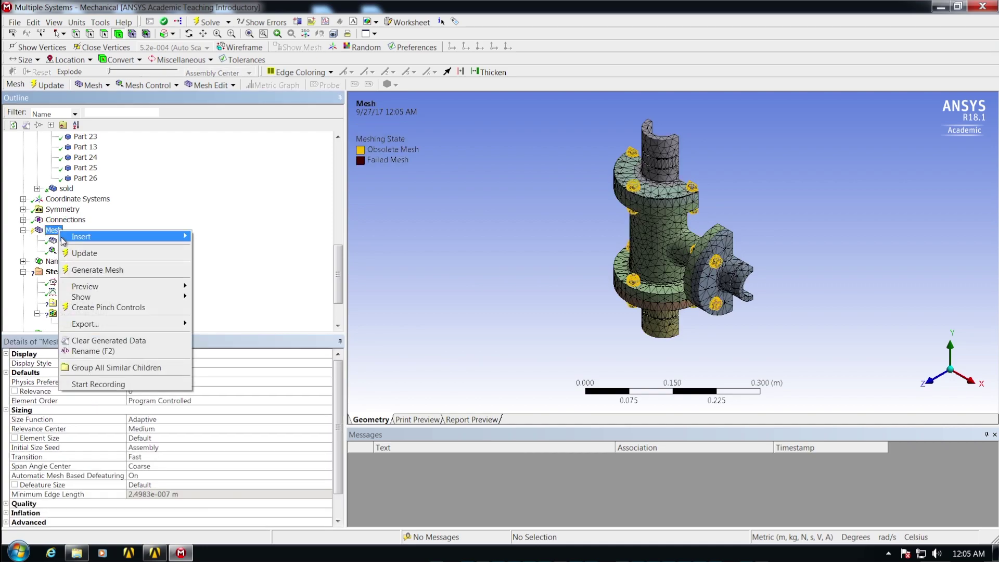
pyautogui.click(84, 272)
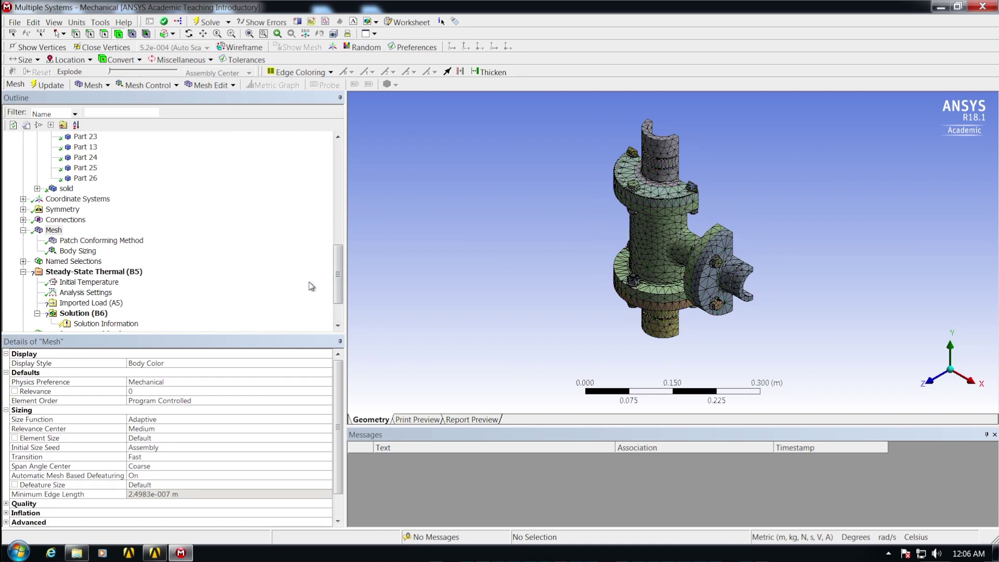
pyautogui.moveTo(339, 271); pyautogui.dragTo(339, 274)
pyautogui.moveTo(337, 395); pyautogui.dragTo(337, 424)
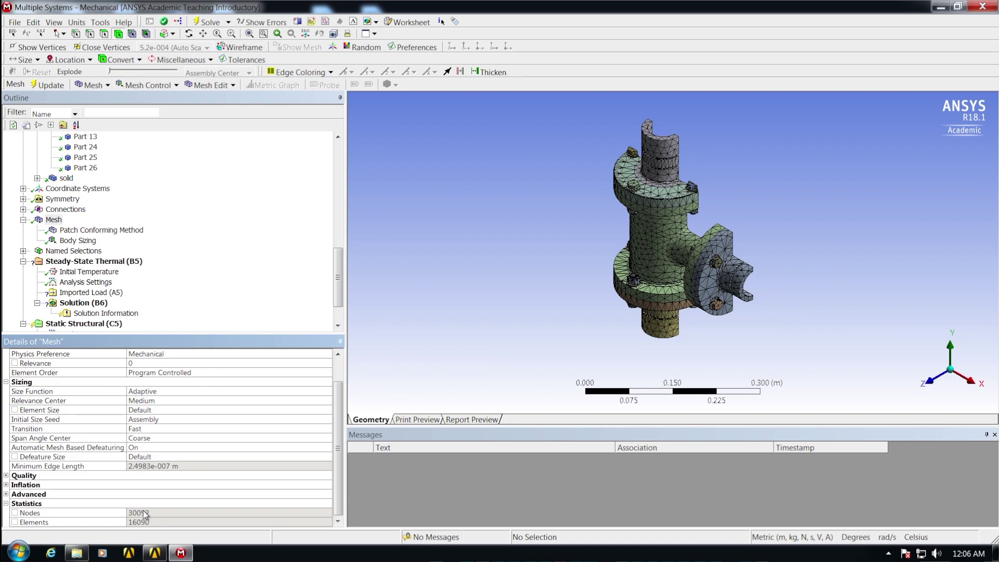
# Insert an imported temperature under Imported Load (A5) of the Steady-State Thermal analysis
pyautogui.moveTo(337, 263); pyautogui.dragTo(337, 276)
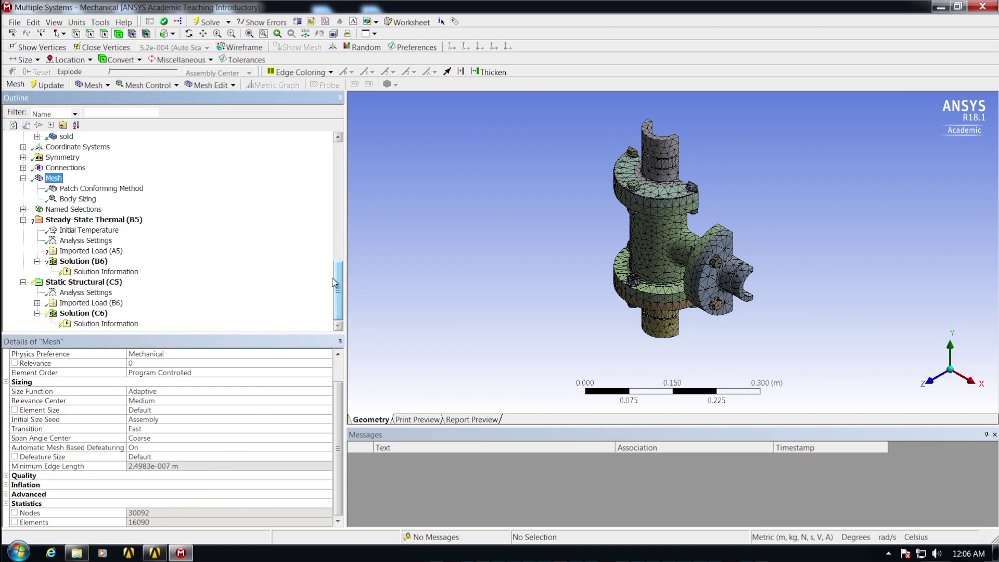
pyautogui.click(24, 178)
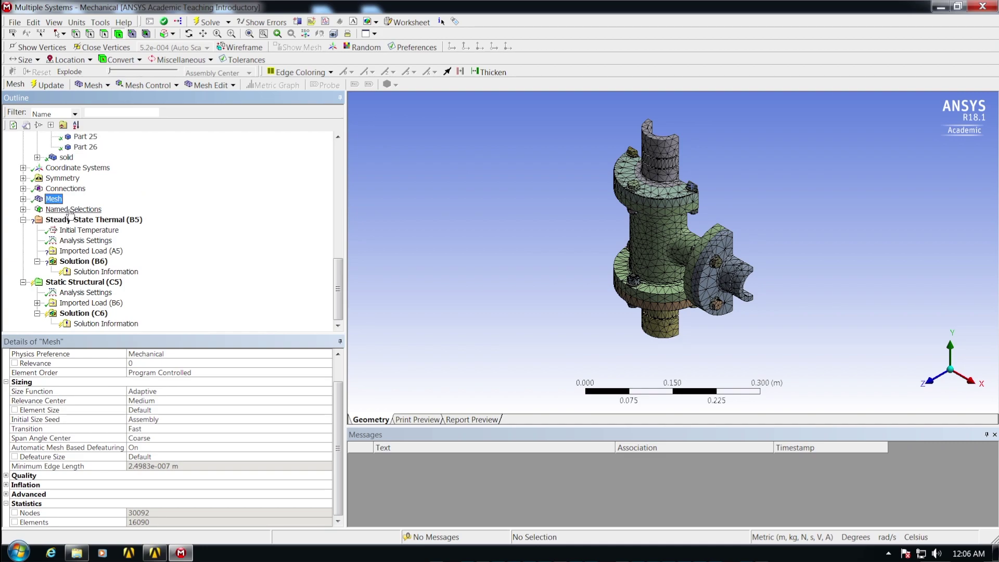
pyautogui.click(62, 221)
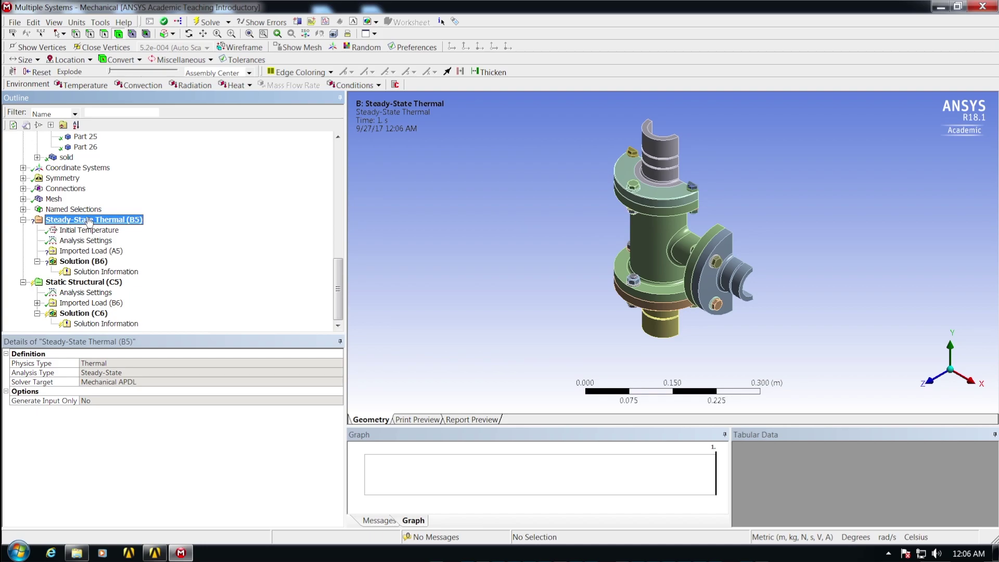
pyautogui.click(91, 252)
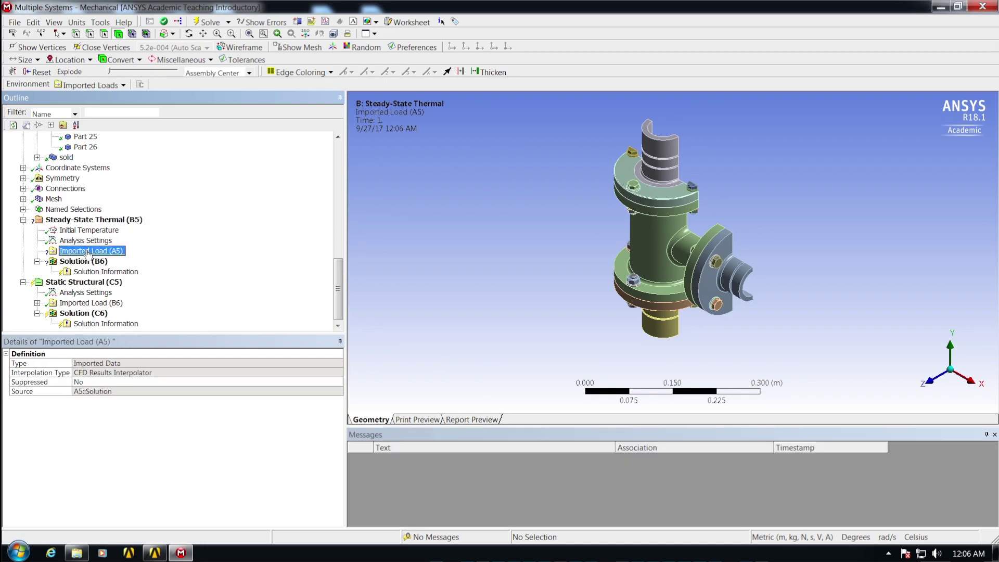
pyautogui.rightClick(88, 254)
pyautogui.moveTo(103, 257)
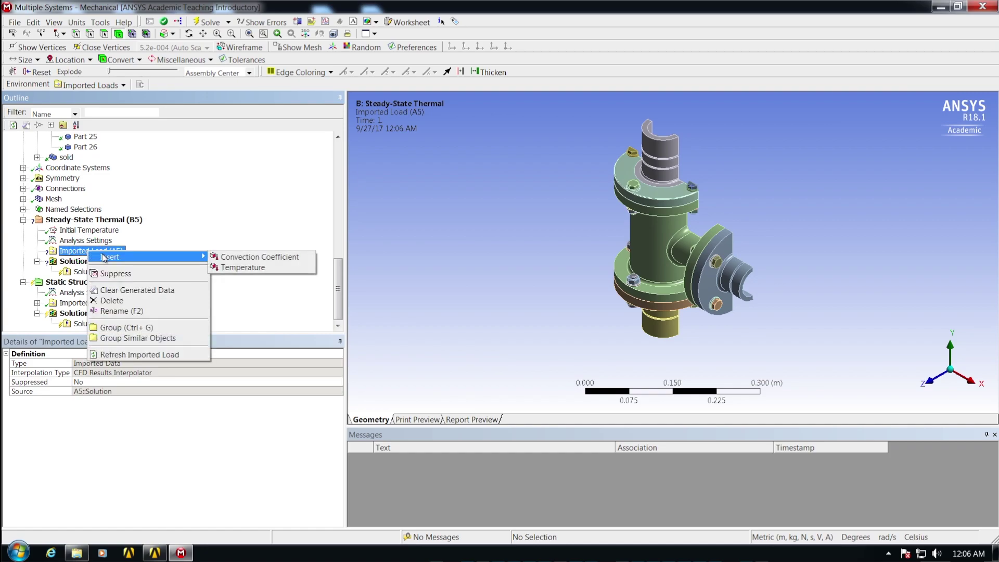
pyautogui.click(244, 268)
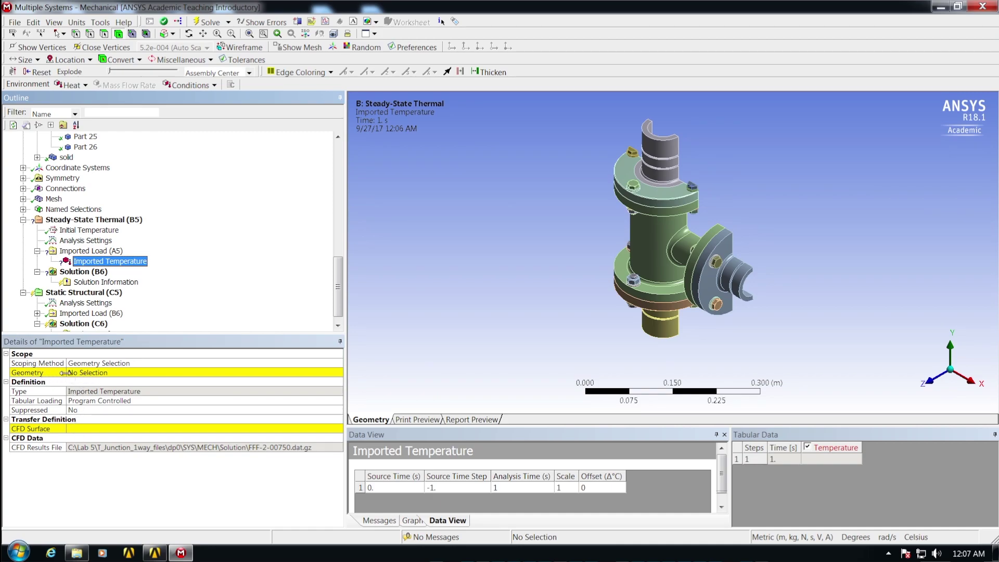
# Scope the imported temperature to the named selection interface_solid_side and inspect the selected inner pipe walls
pyautogui.click(283, 373)
pyautogui.click(219, 363)
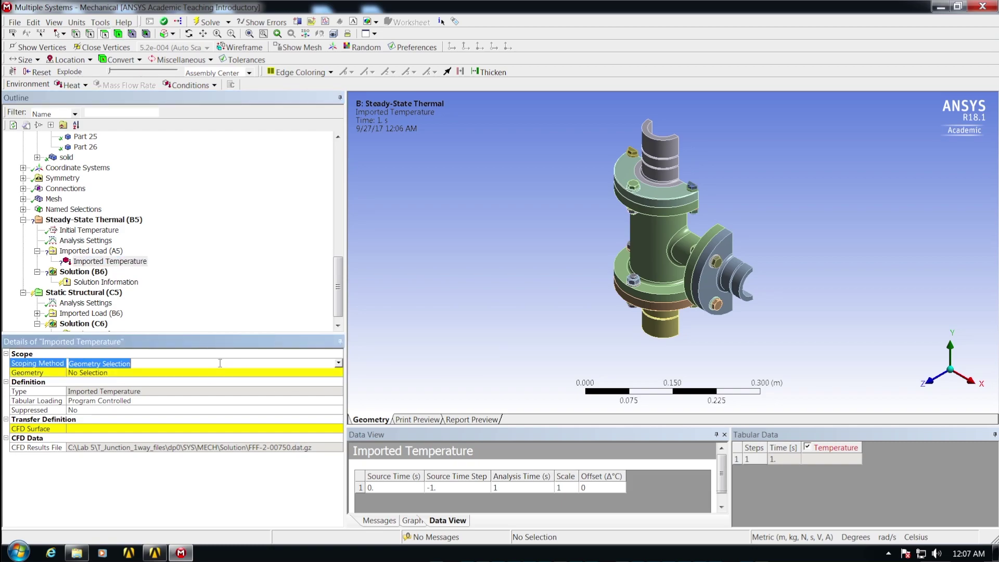
pyautogui.click(339, 364)
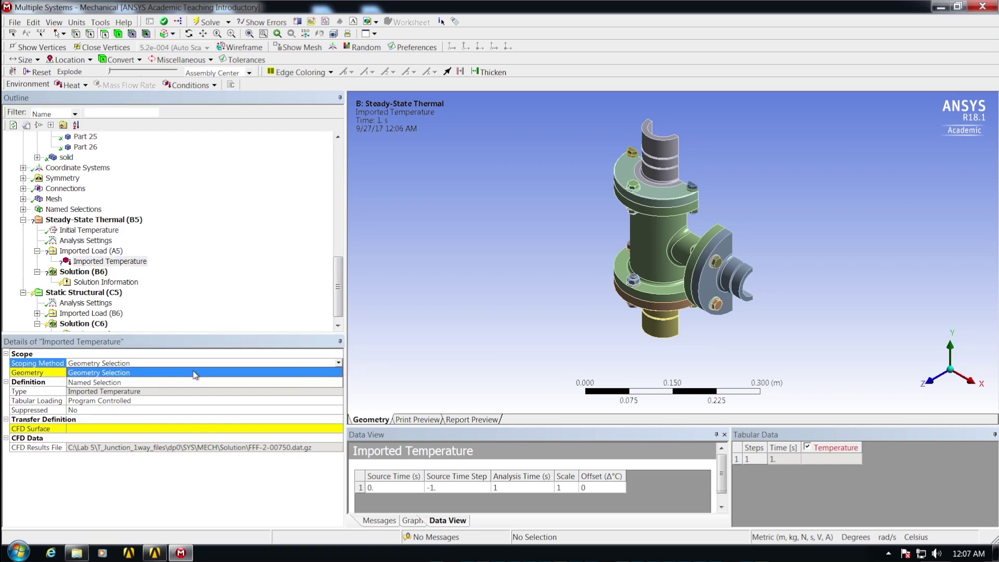
pyautogui.click(142, 384)
pyautogui.click(131, 374)
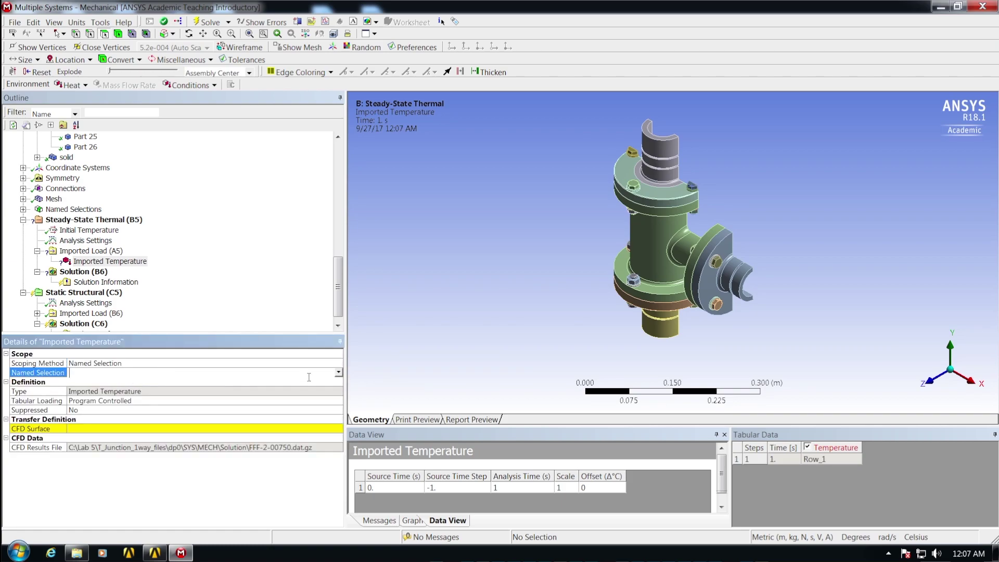
pyautogui.click(338, 373)
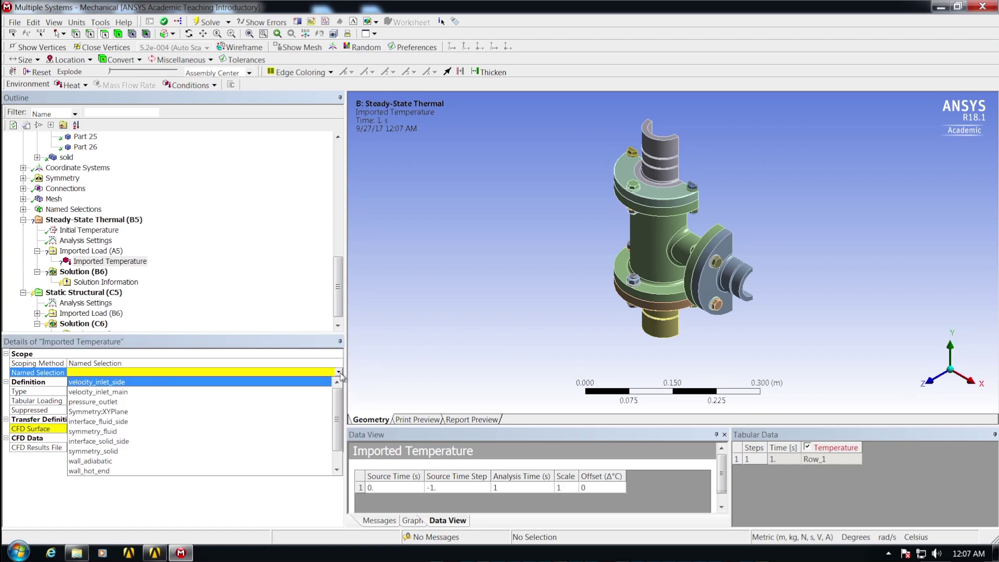
pyautogui.click(119, 442)
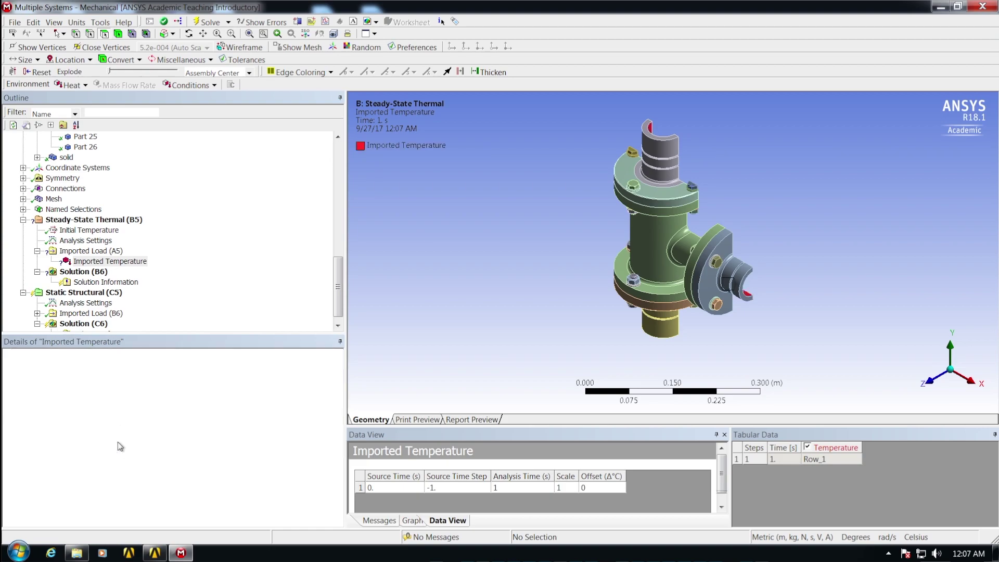
pyautogui.moveTo(824, 264); pyautogui.dragTo(499, 256, button='middle')
pyautogui.click(749, 234)
pyautogui.moveTo(758, 232); pyautogui.dragTo(785, 270, button='middle')
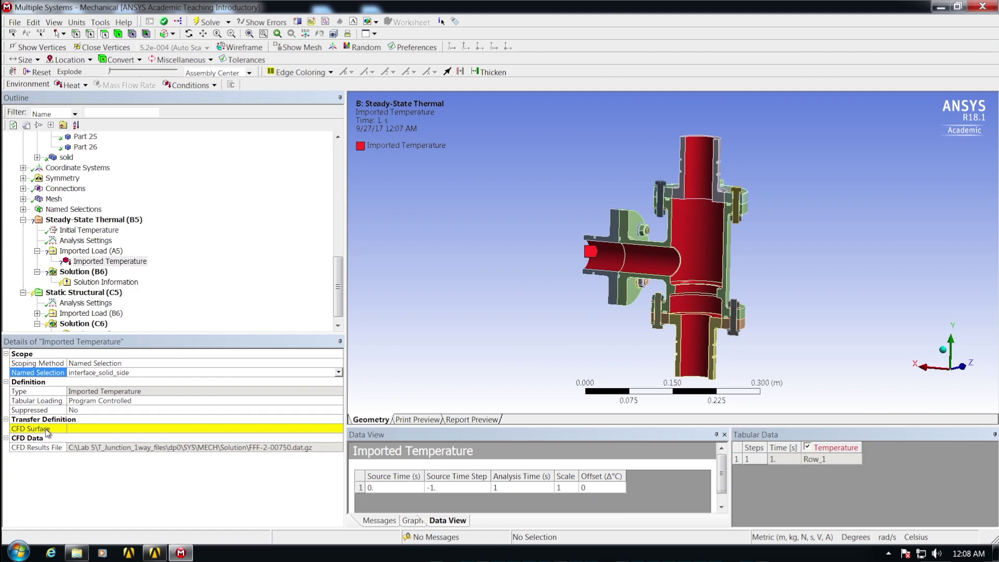
# Set the imported temperature's CFD surface to interface_fluid_side
pyautogui.click(100, 429)
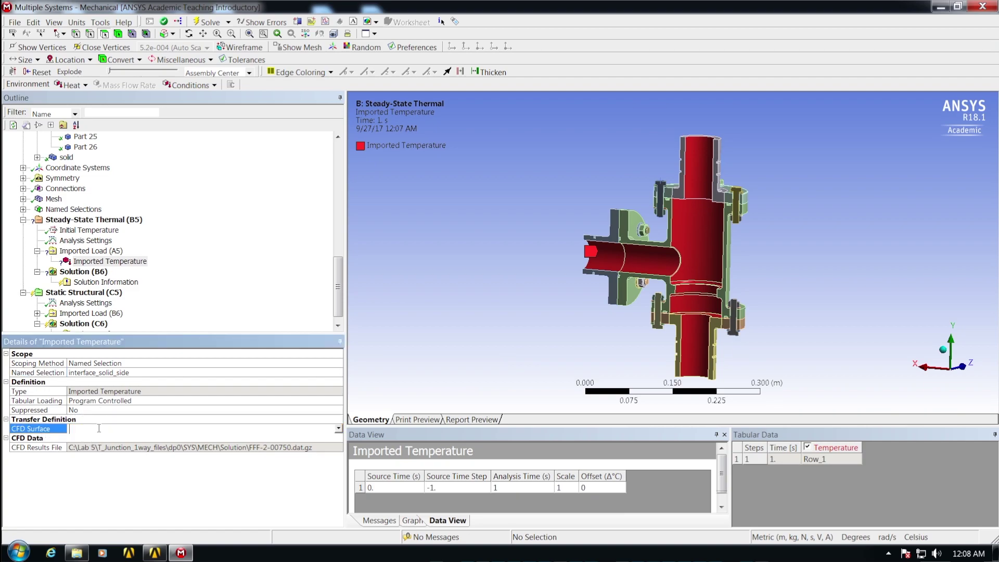
pyautogui.click(338, 428)
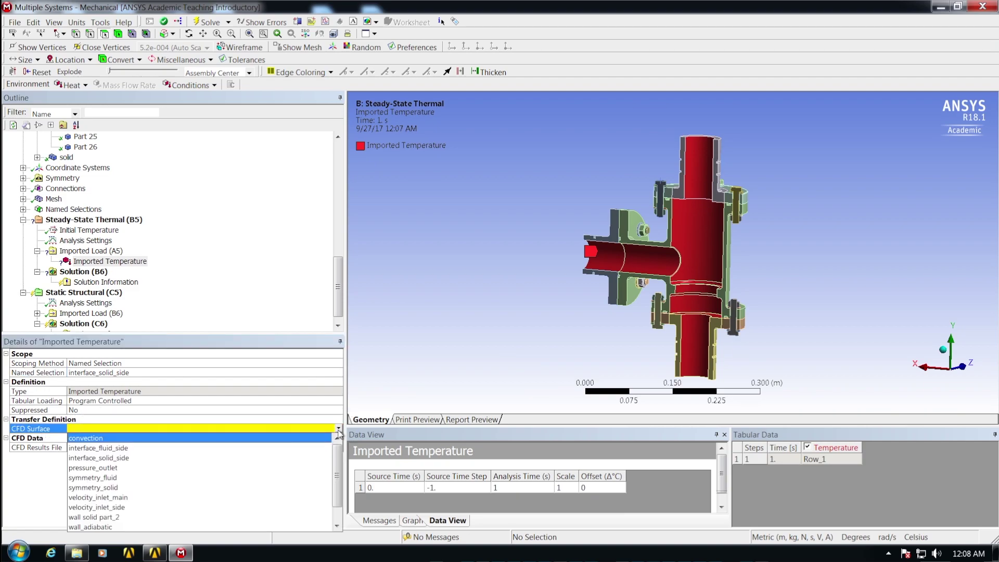
pyautogui.click(117, 448)
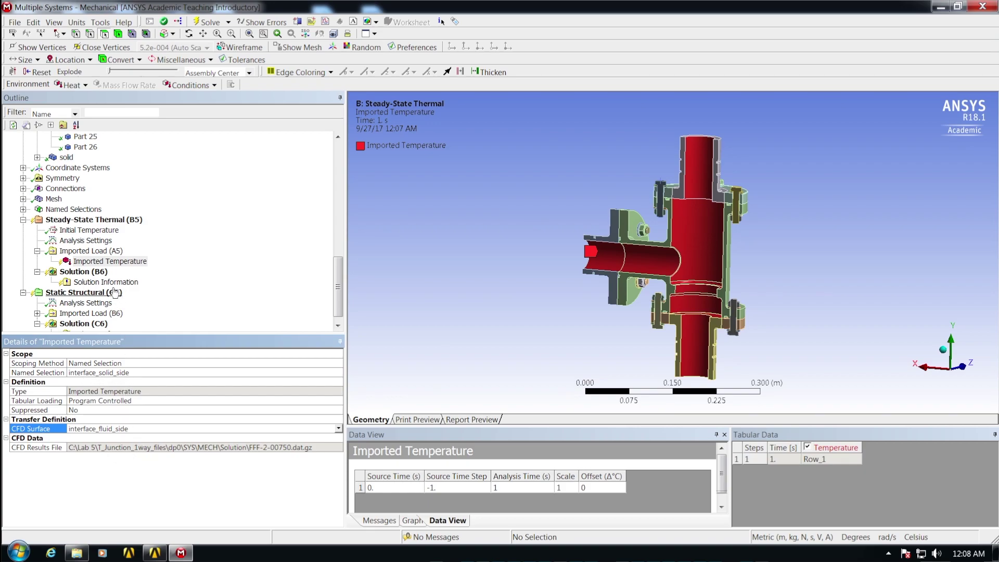
# Import the temperature load from the CFD results and inspect its distribution on the inner walls
pyautogui.rightClick(87, 264)
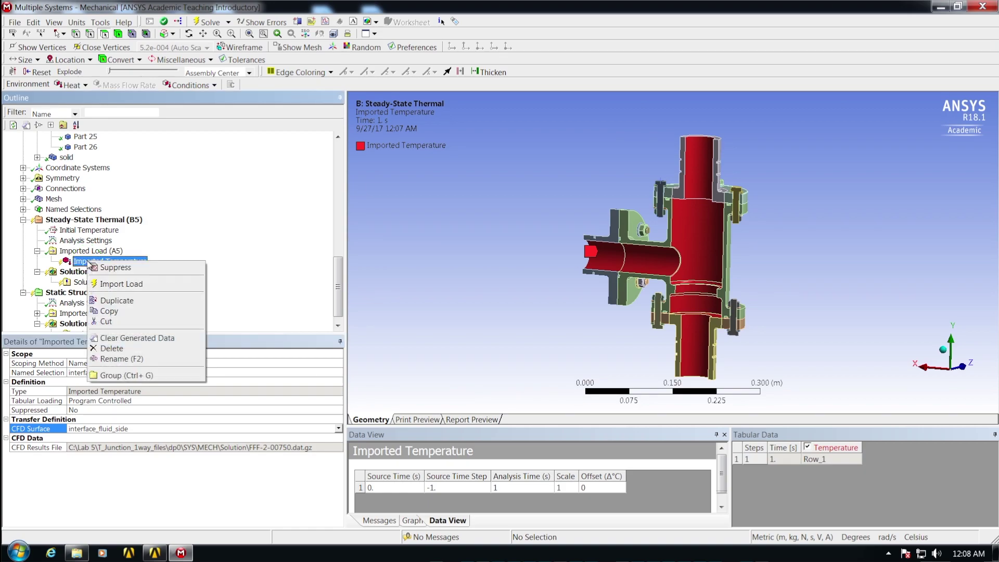
pyautogui.click(132, 285)
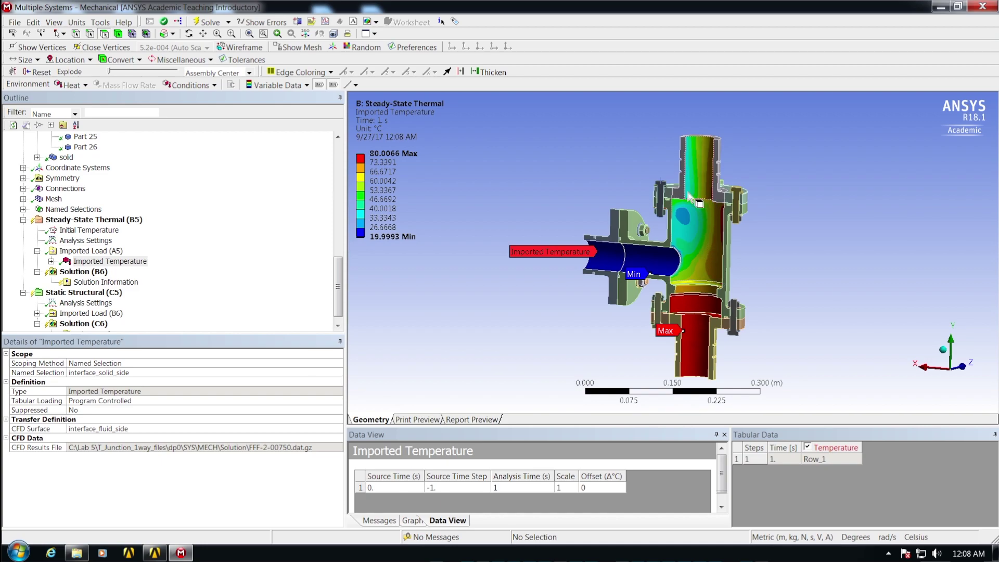
pyautogui.moveTo(619, 318); pyautogui.dragTo(693, 315, button='middle')
pyautogui.moveTo(610, 171); pyautogui.dragTo(574, 200, button='middle')
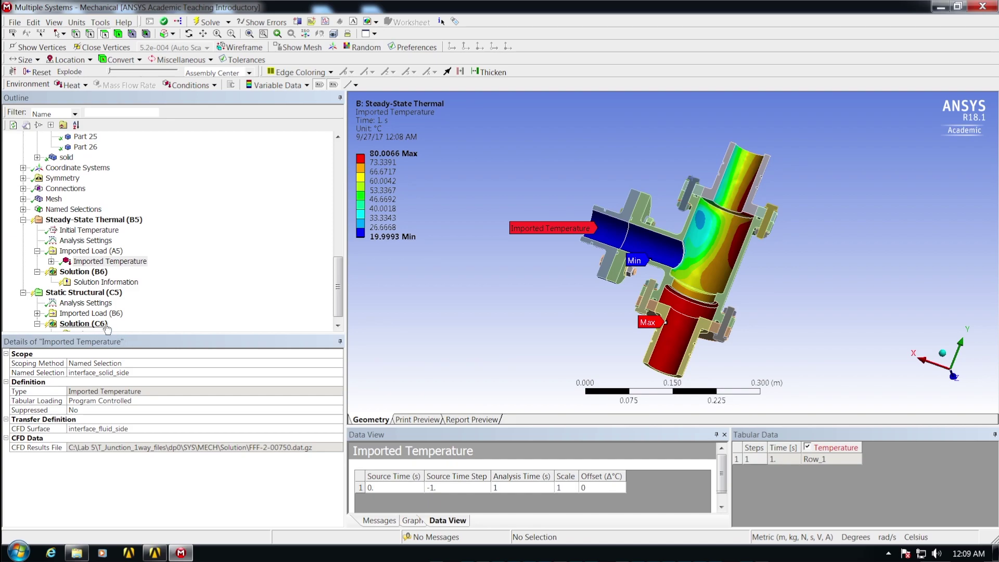
# Examine the Imported Load Transfer Summary of the imported temperature, comparing the CFD computed and mechanical mapped average temperatures
pyautogui.click(51, 262)
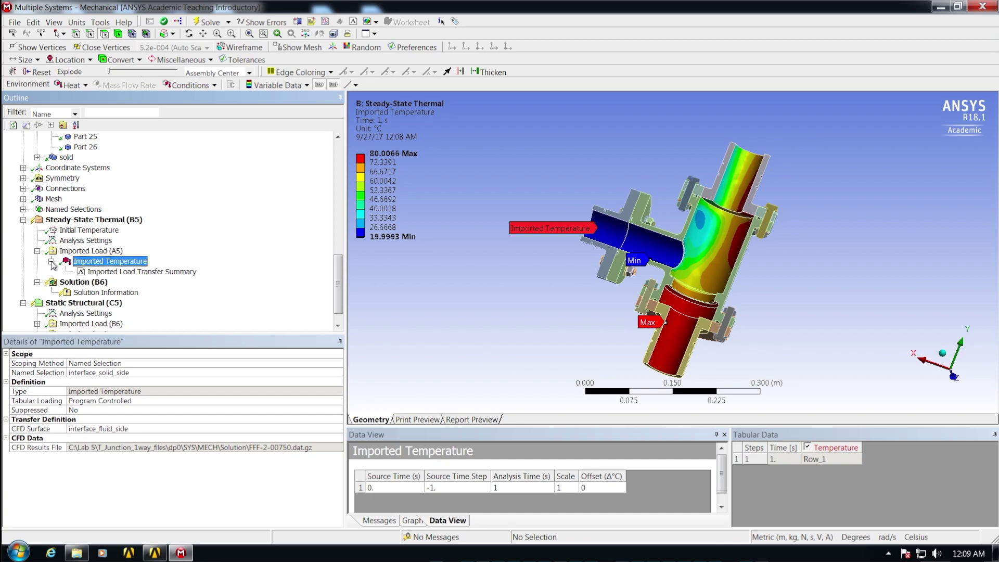
pyautogui.click(128, 272)
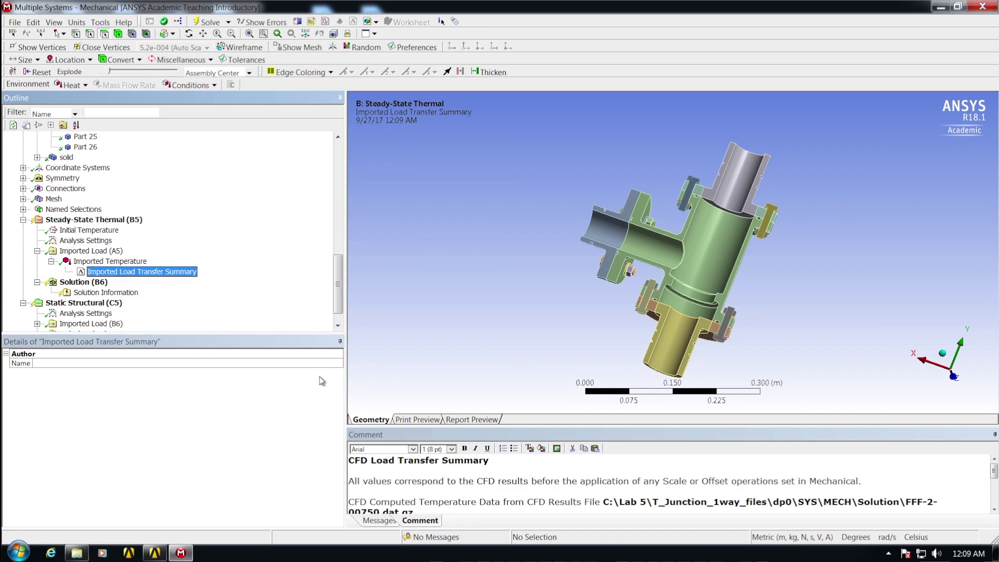
pyautogui.moveTo(548, 425); pyautogui.dragTo(542, 383)
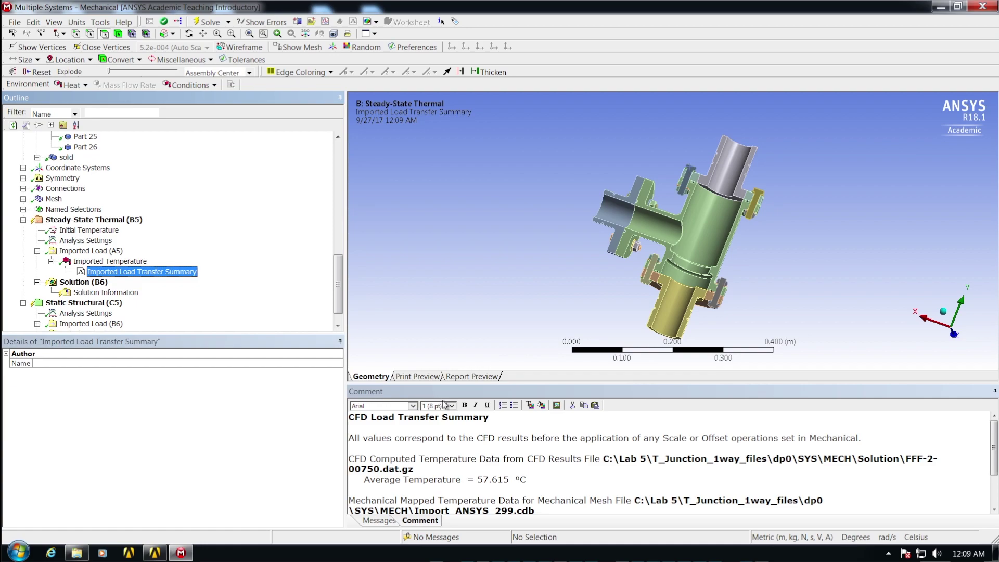
pyautogui.moveTo(994, 439); pyautogui.dragTo(994, 454)
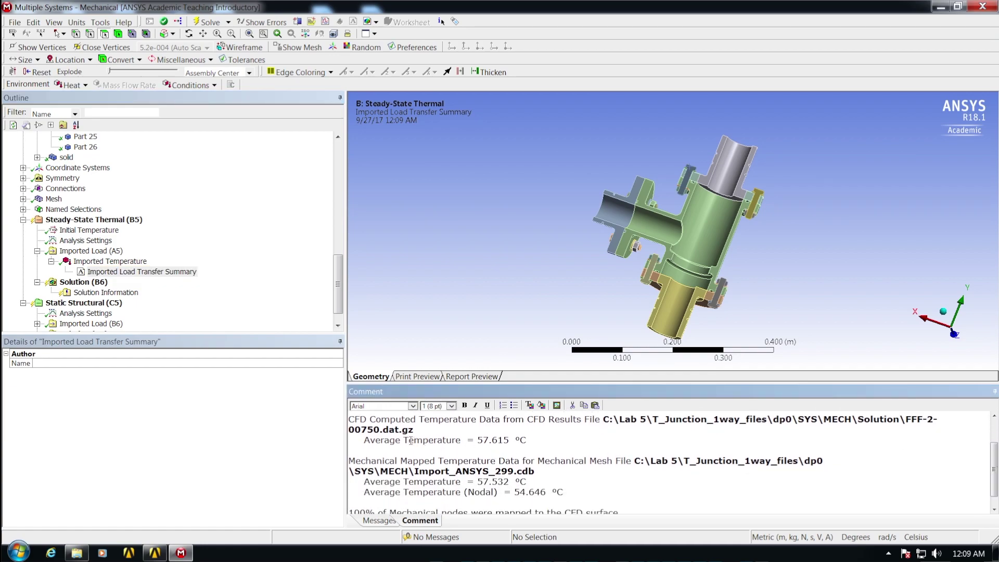
pyautogui.moveTo(352, 420); pyautogui.dragTo(374, 419)
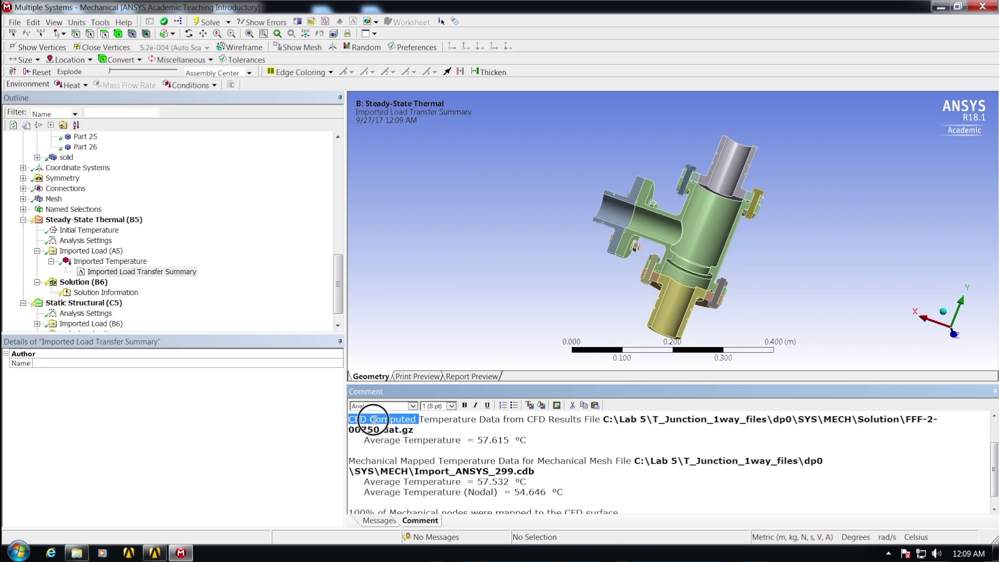
pyautogui.moveTo(478, 442); pyautogui.dragTo(515, 440)
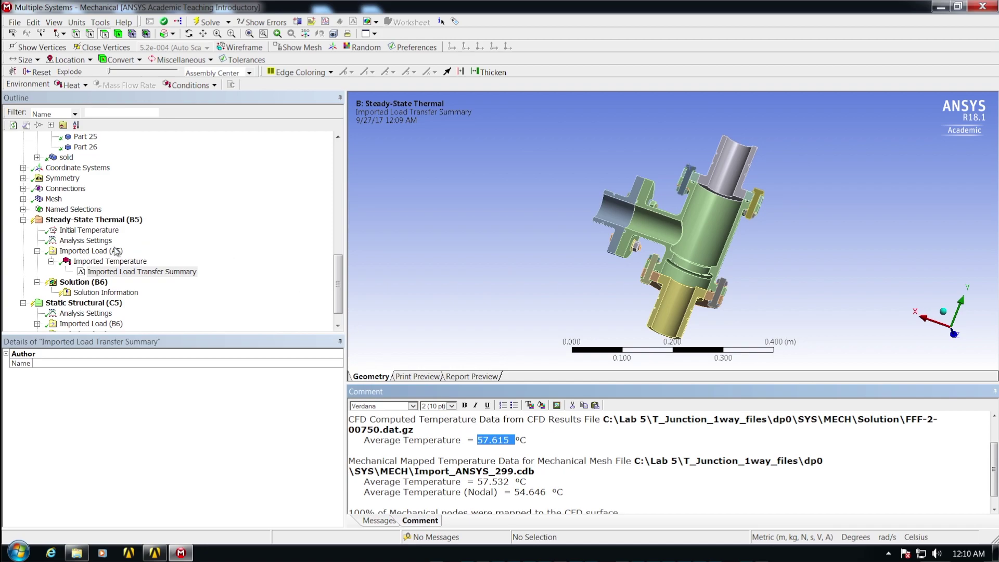
pyautogui.click(37, 251)
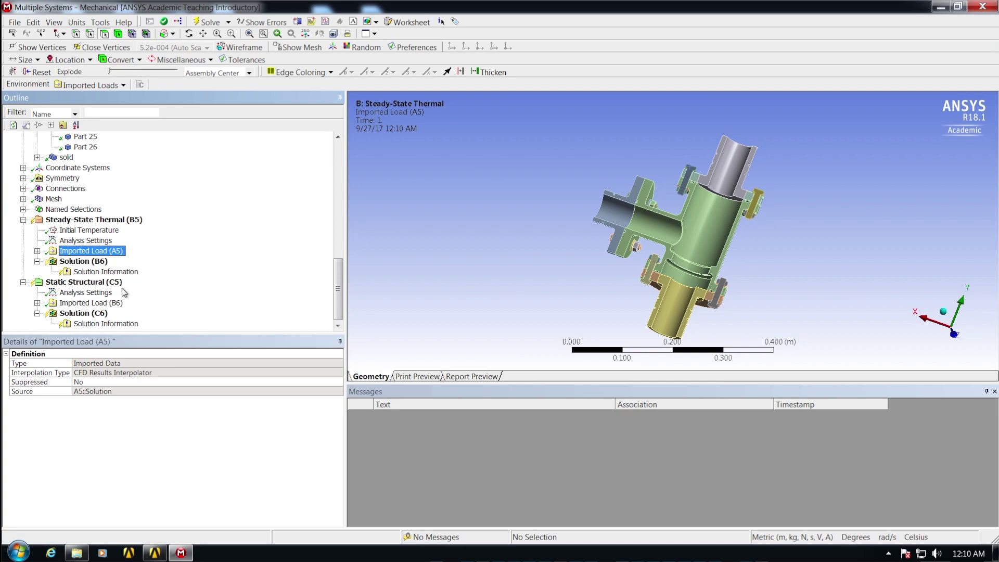
# Show the model in isometric view and insert a convection load into the Steady-State Thermal (B5) analysis
pyautogui.click(943, 314)
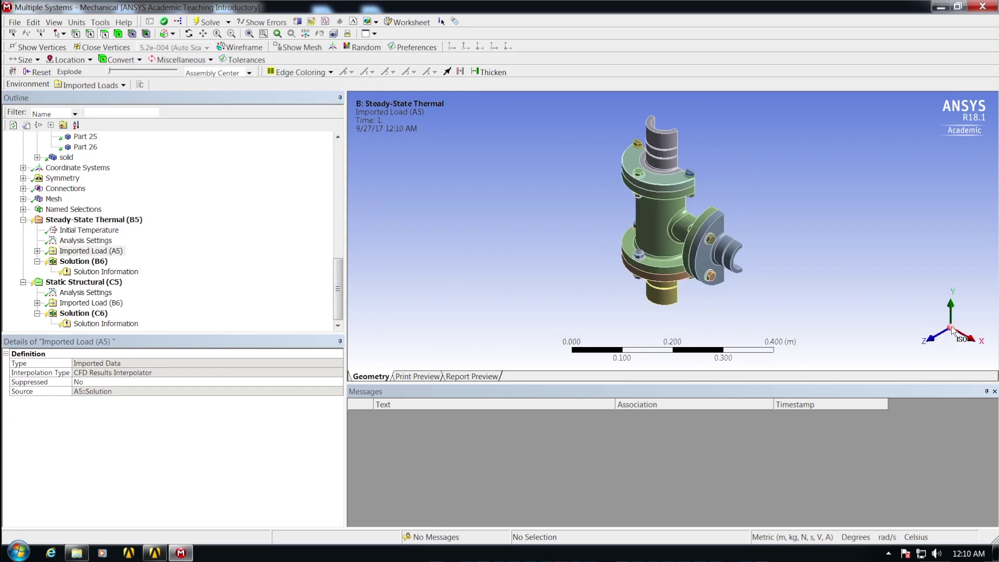
pyautogui.rightClick(81, 224)
pyautogui.moveTo(98, 227)
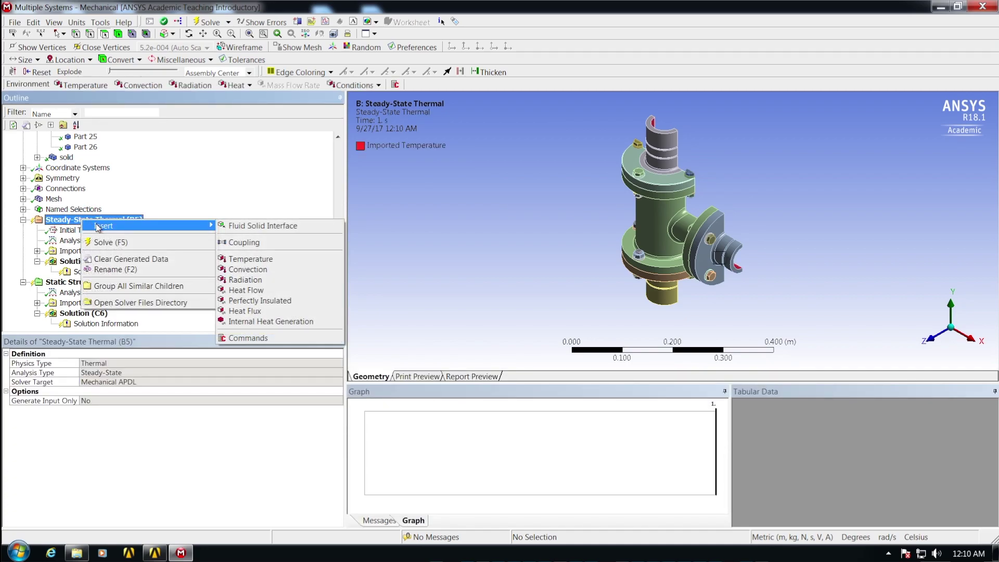
pyautogui.click(244, 269)
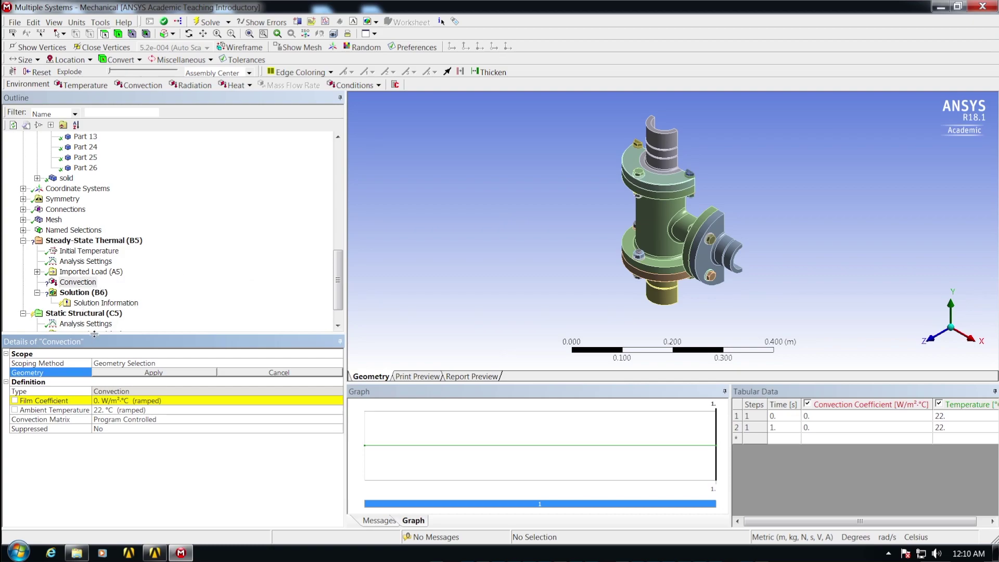
# Scope the convection load by named selection to convection
pyautogui.click(116, 362)
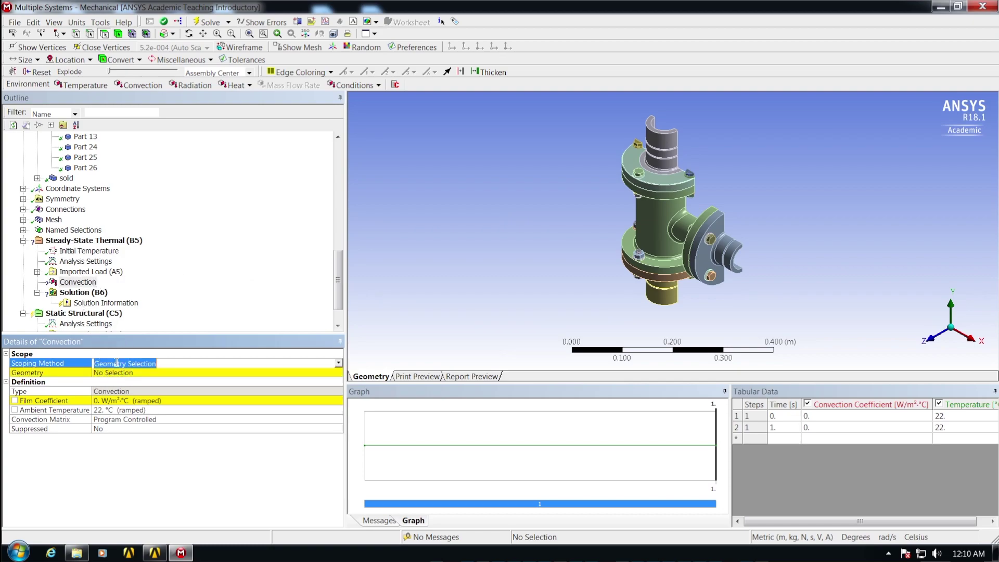
pyautogui.click(339, 365)
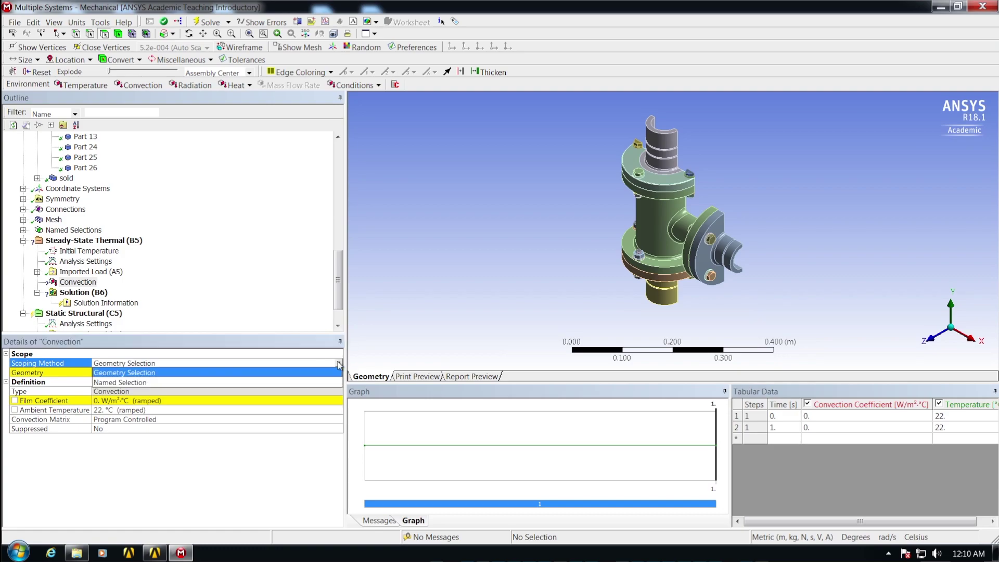
pyautogui.click(144, 383)
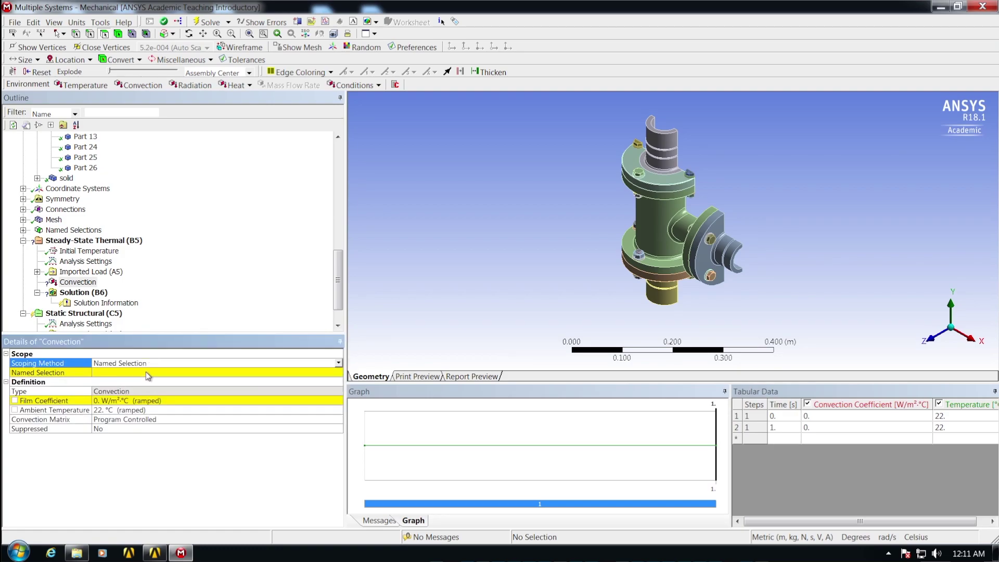
pyautogui.click(148, 374)
pyautogui.click(339, 372)
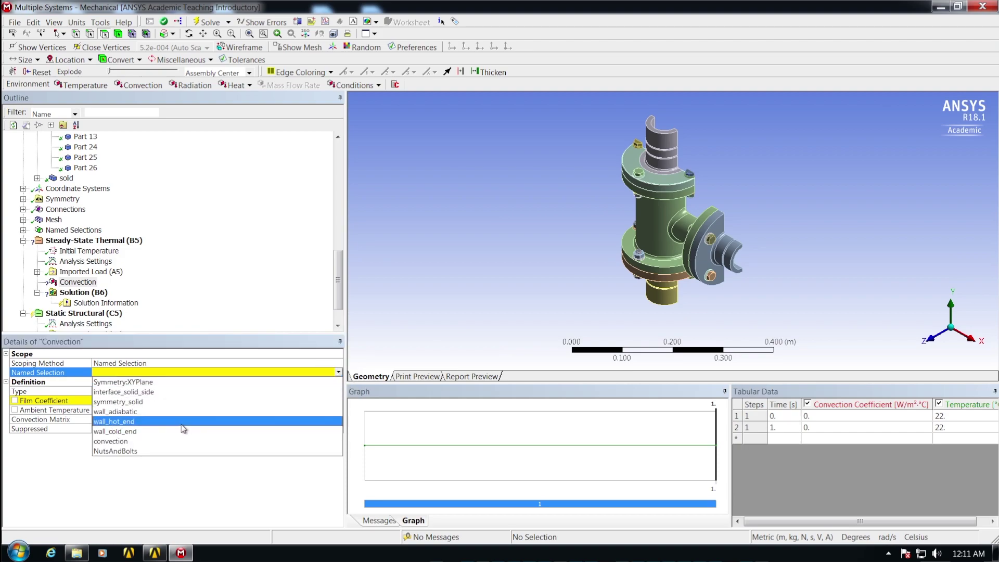
pyautogui.click(132, 442)
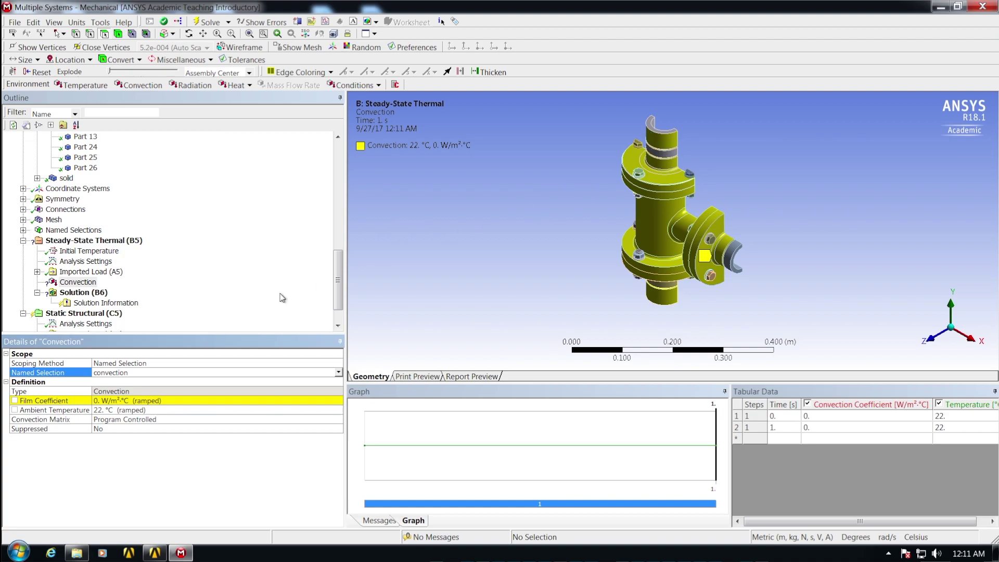
# Set the convection's film coefficient to 10 W/m²·°C and its ambient temperature to 15 °C
pyautogui.click(83, 283)
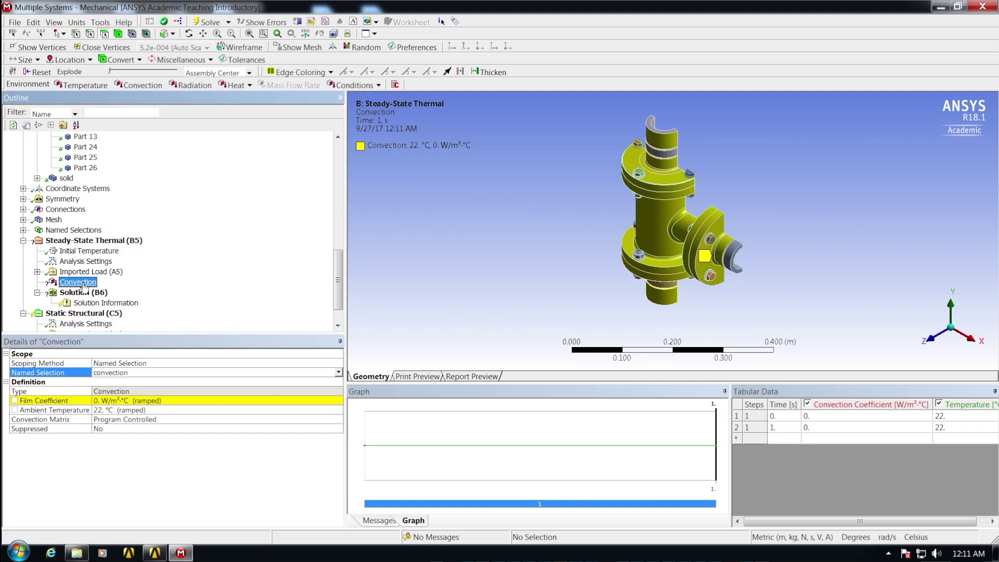
pyautogui.click(122, 403)
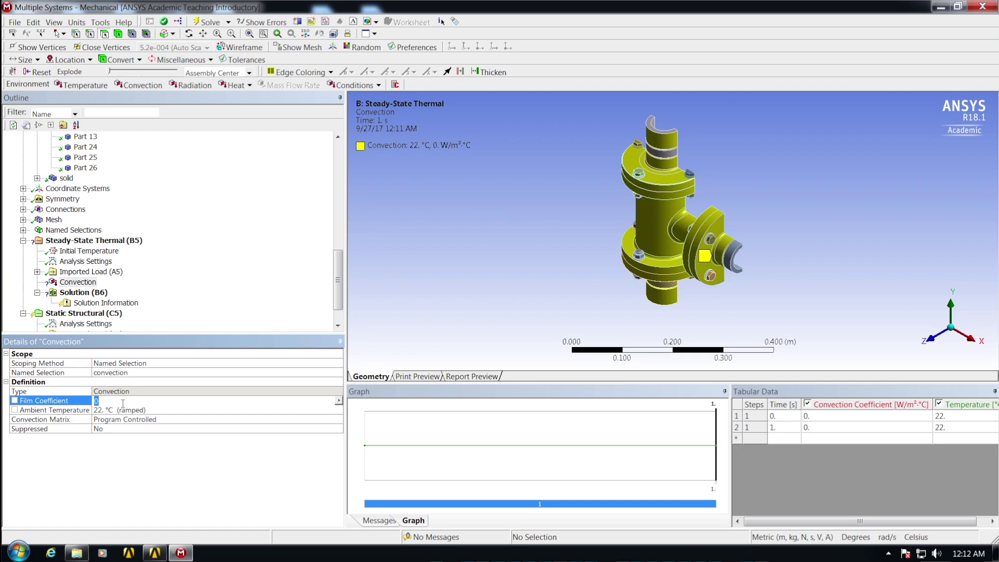
pyautogui.write('10')
pyautogui.press('Return')
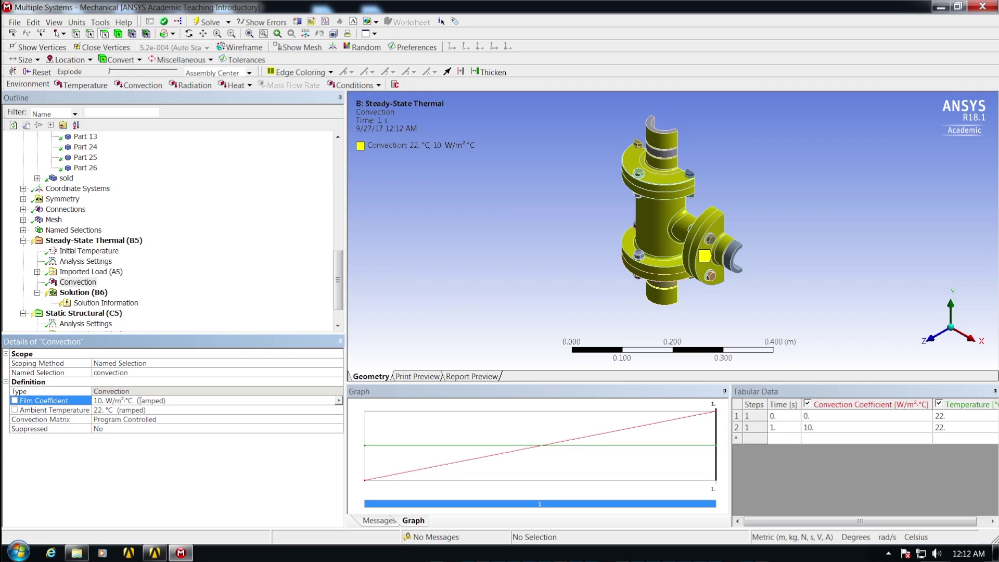
pyautogui.click(162, 410)
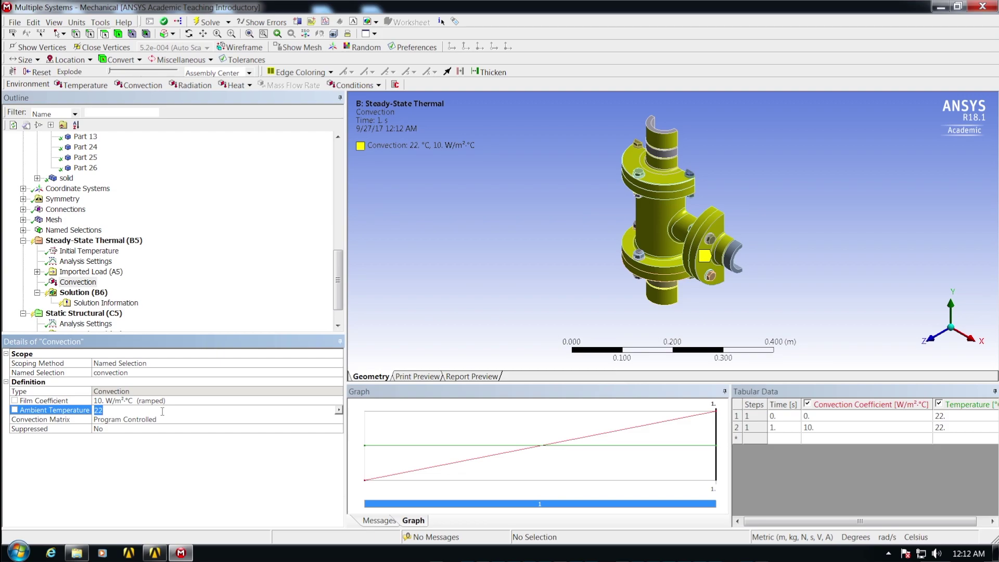
pyautogui.write('15')
pyautogui.press('Return')
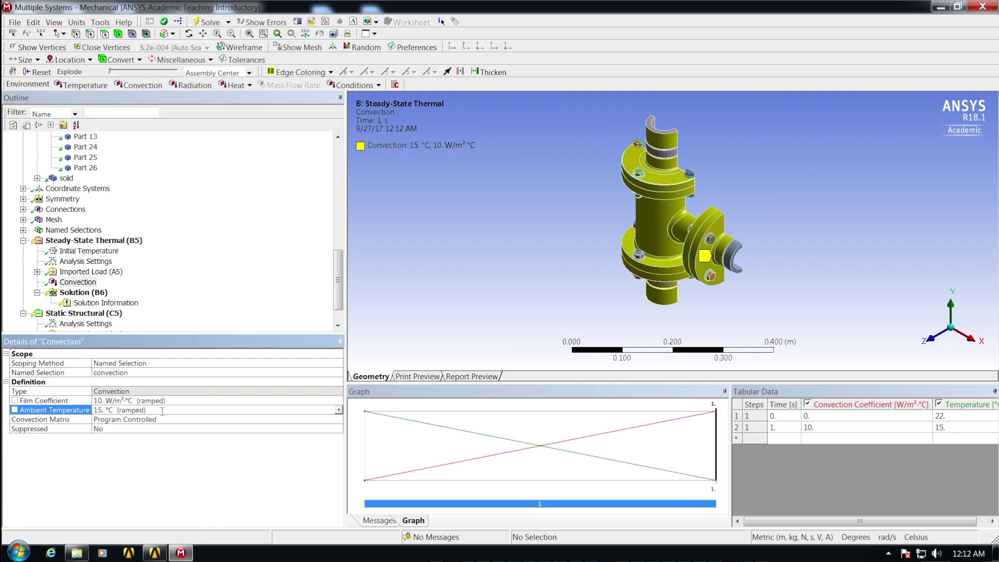
pyautogui.click(123, 284)
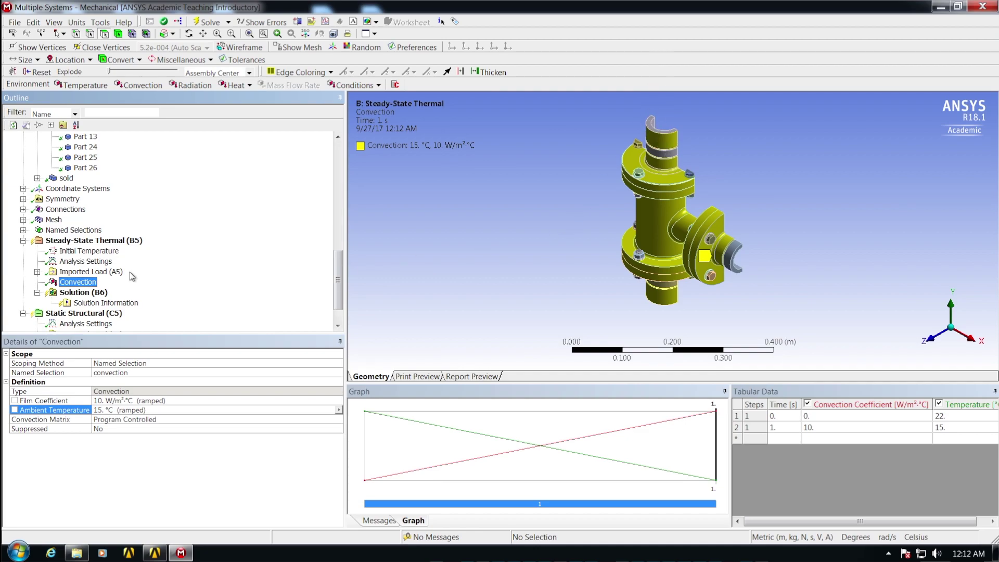
# Insert a temperature load into the Steady-State Thermal (B5) analysis
pyautogui.click(69, 242)
pyautogui.rightClick(73, 241)
pyautogui.moveTo(93, 247)
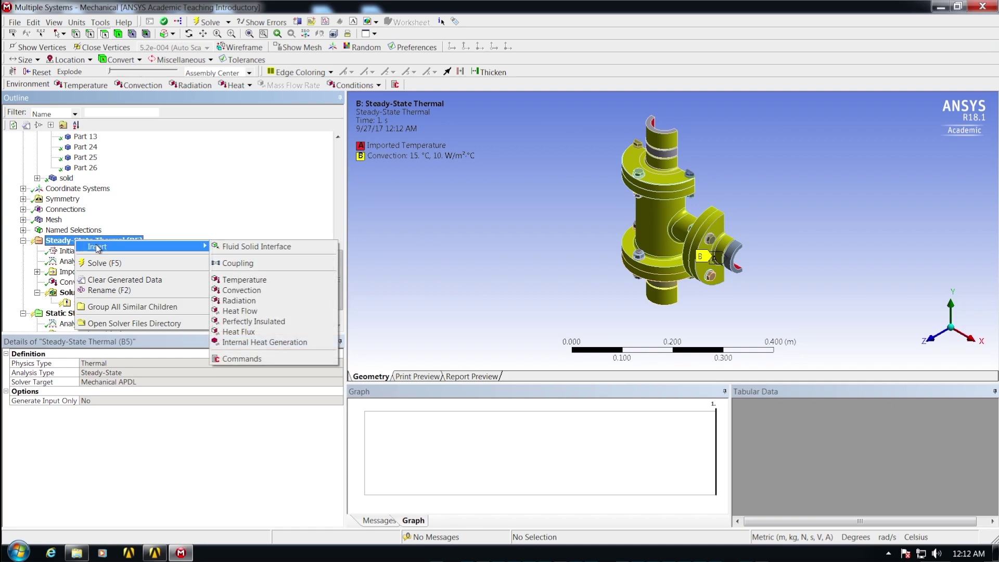
pyautogui.click(240, 279)
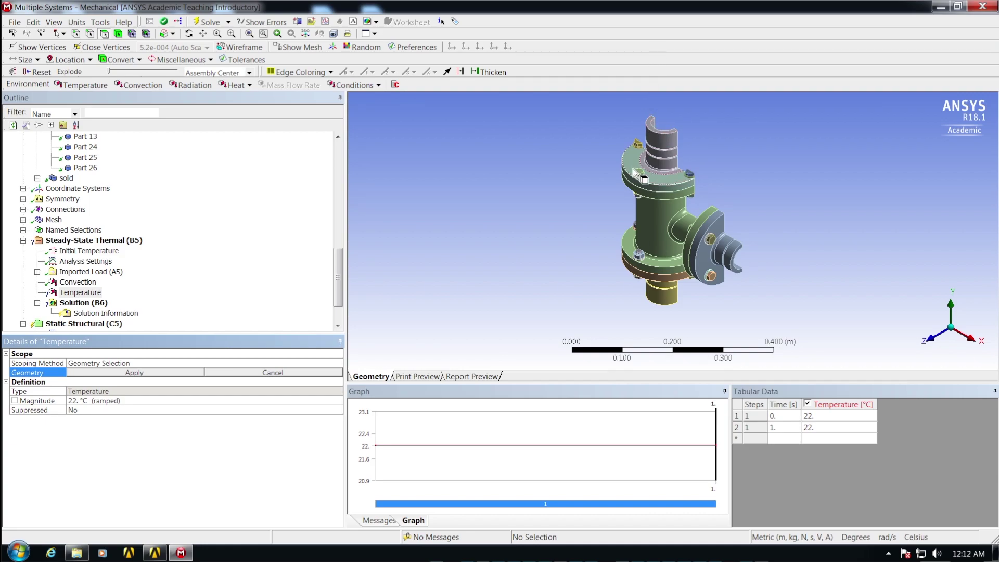
# Scope the temperature load by named selection to wall_hot_end
pyautogui.click(120, 363)
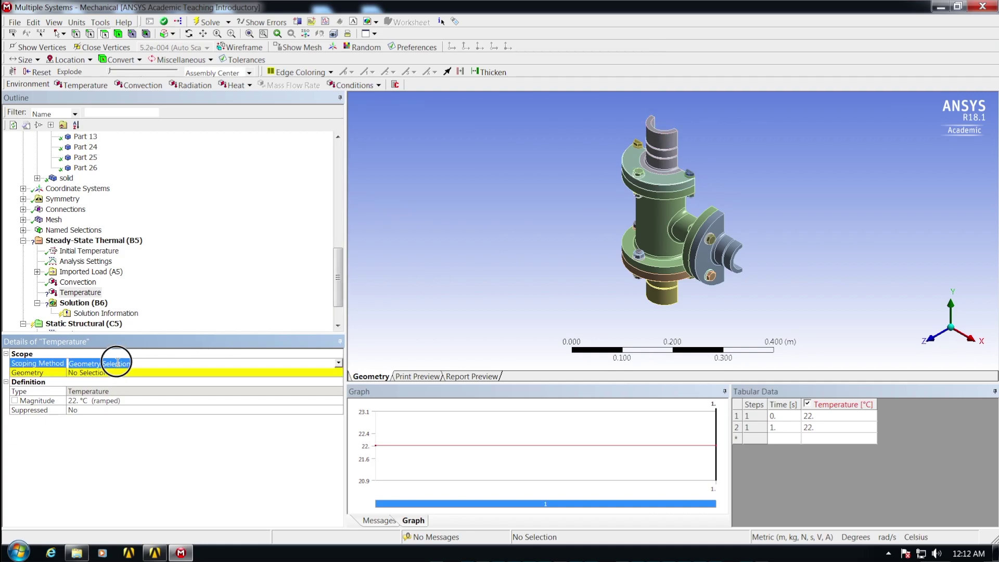
pyautogui.click(338, 363)
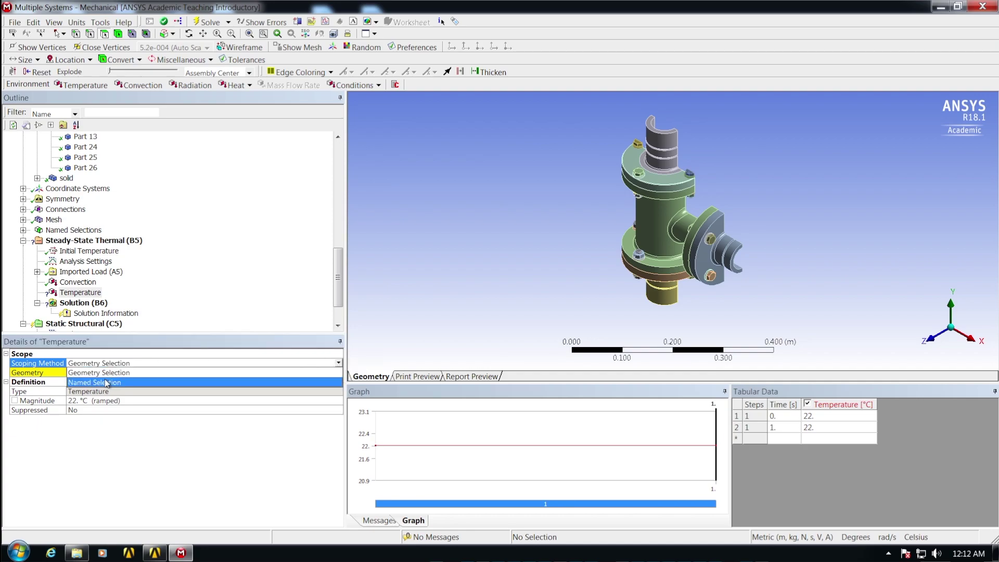
pyautogui.click(104, 382)
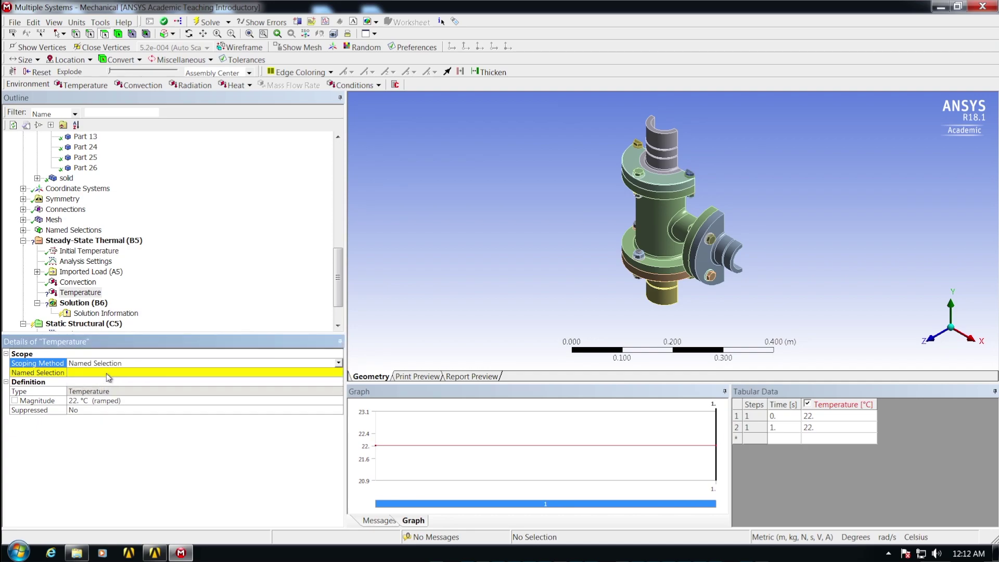
pyautogui.click(172, 373)
pyautogui.click(338, 373)
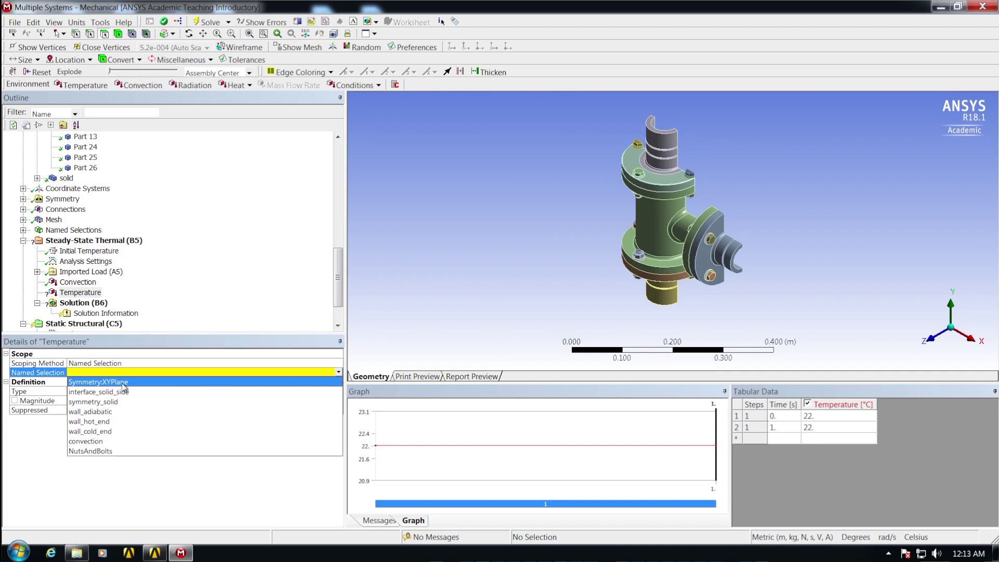
pyautogui.click(111, 422)
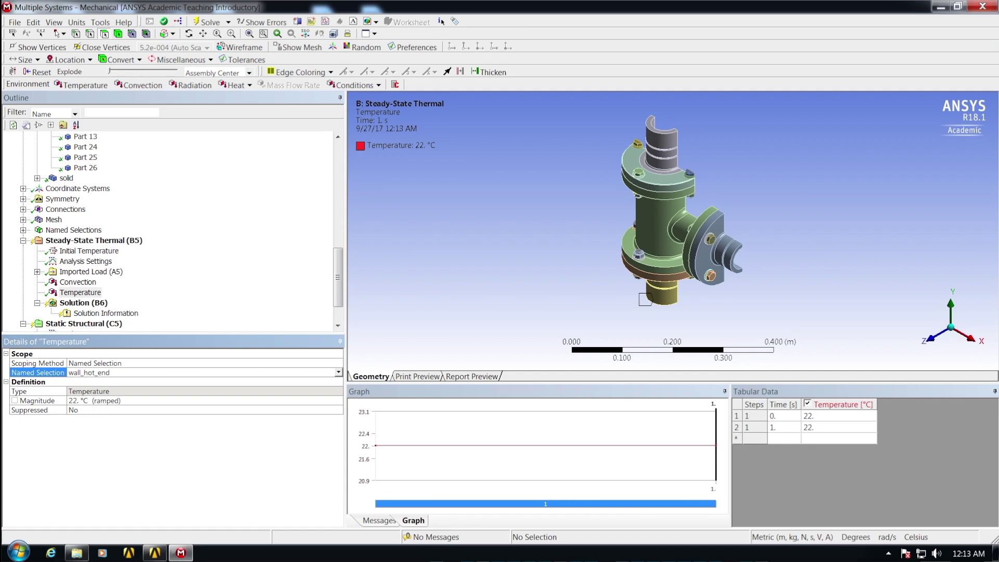
# Set the hot-end temperature magnitude to 80 °C and inspect the loaded pipe end face from below
pyautogui.click(119, 399)
pyautogui.press('Return')
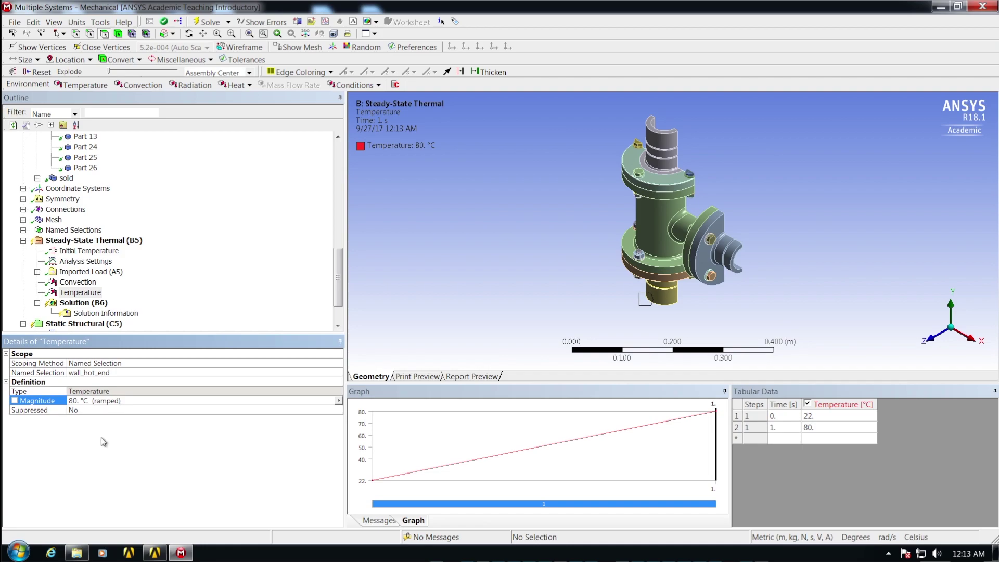
pyautogui.click(81, 293)
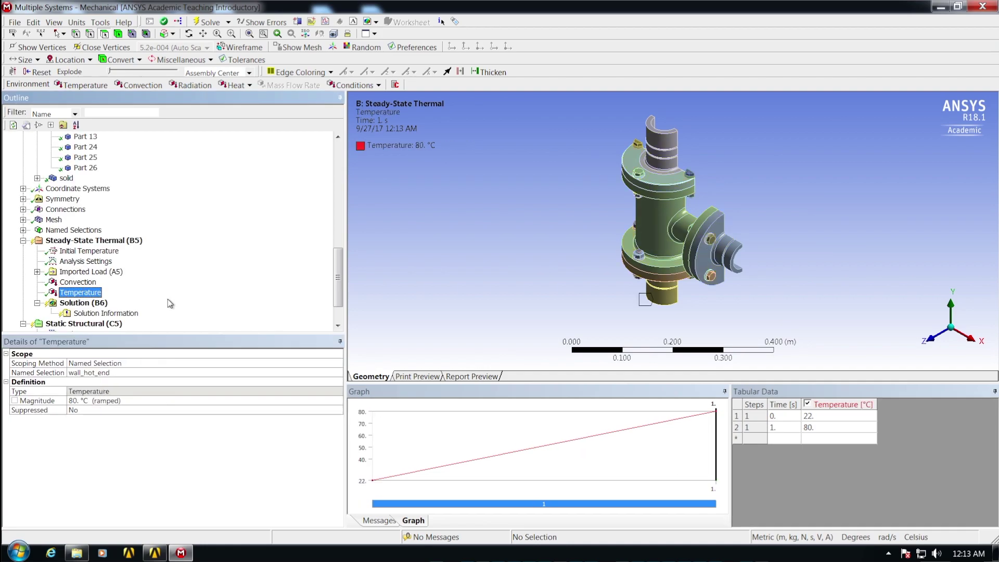
pyautogui.moveTo(723, 317); pyautogui.dragTo(668, 273)
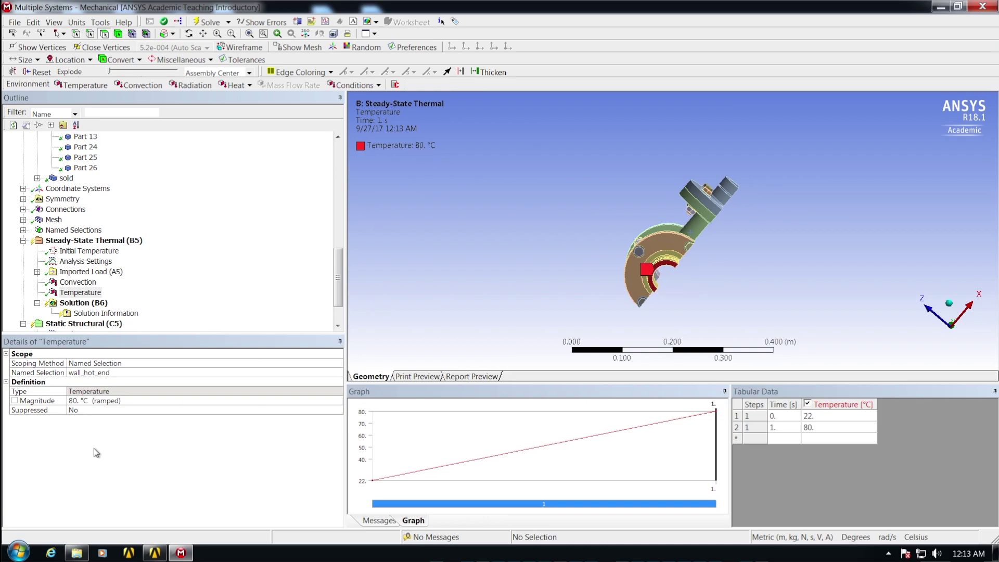
# Insert a second temperature load into the Steady-State Thermal (B5) analysis
pyautogui.click(85, 242)
pyautogui.rightClick(84, 243)
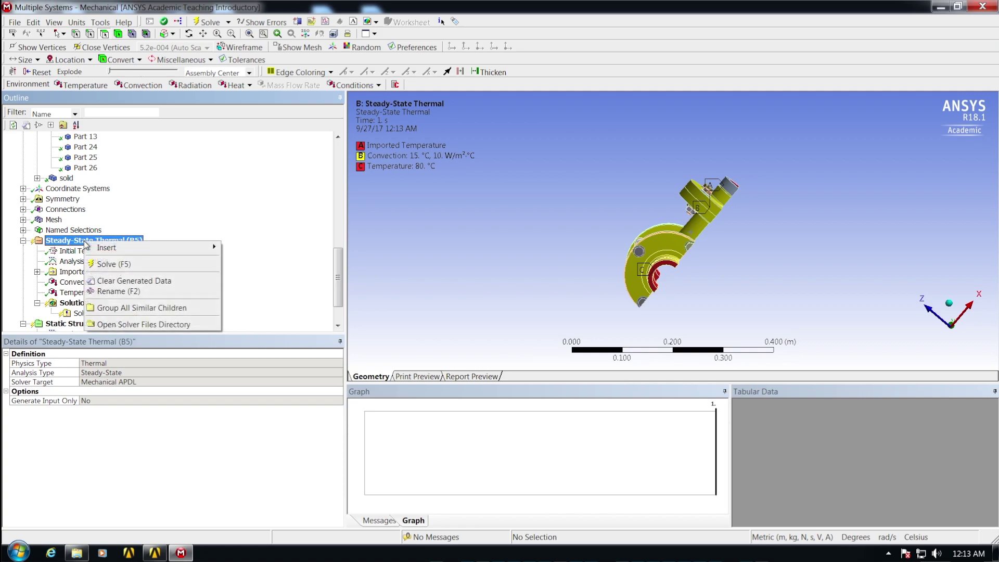
pyautogui.moveTo(93, 247)
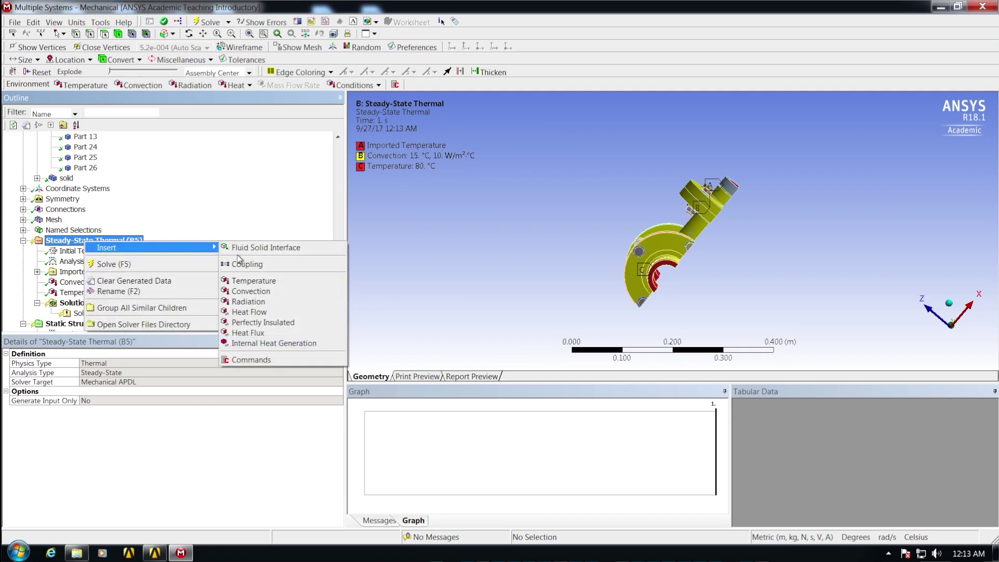
pyautogui.click(248, 282)
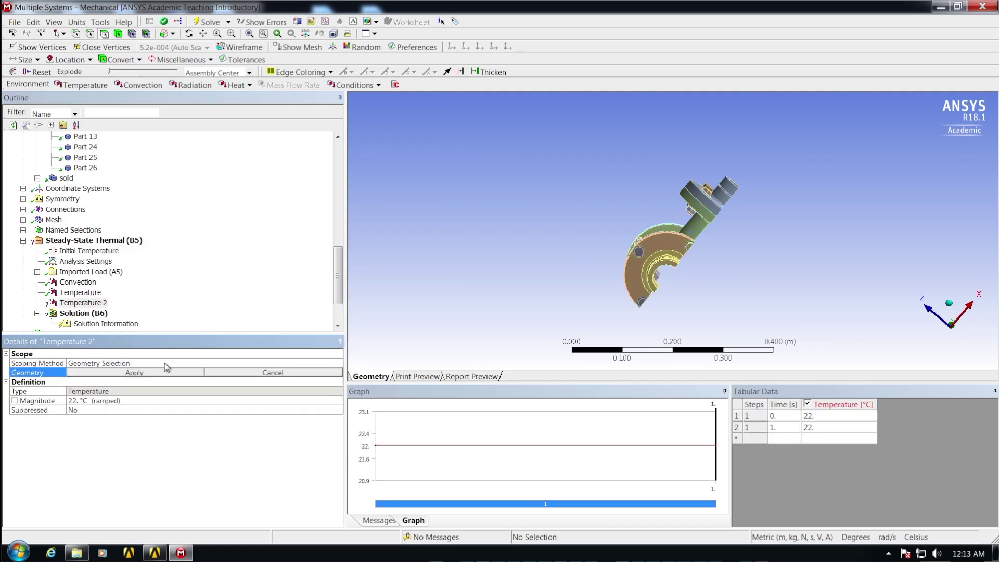
# Scope the second temperature load by named selection to wall_cold_end
pyautogui.click(277, 364)
pyautogui.click(339, 362)
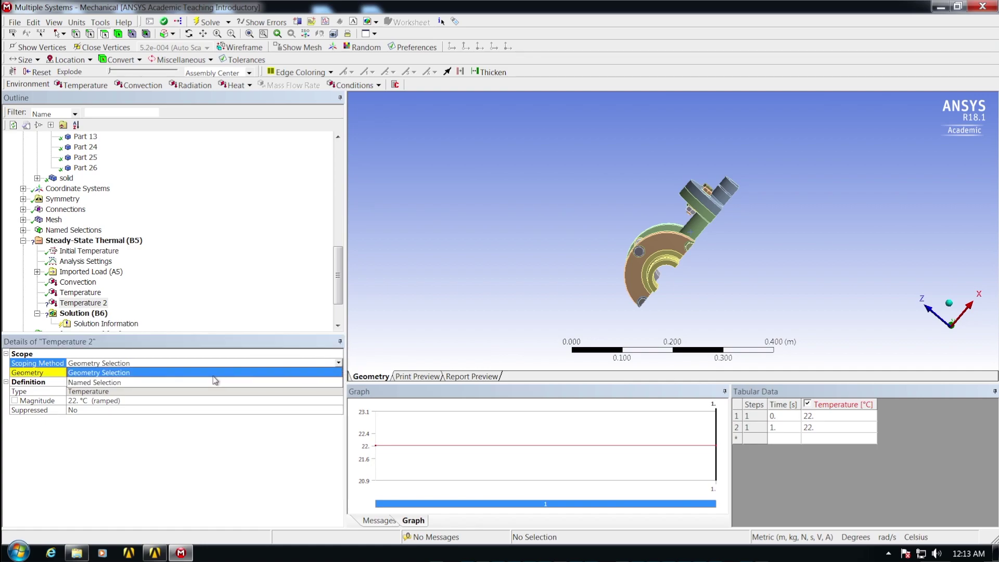
pyautogui.click(205, 383)
pyautogui.click(128, 374)
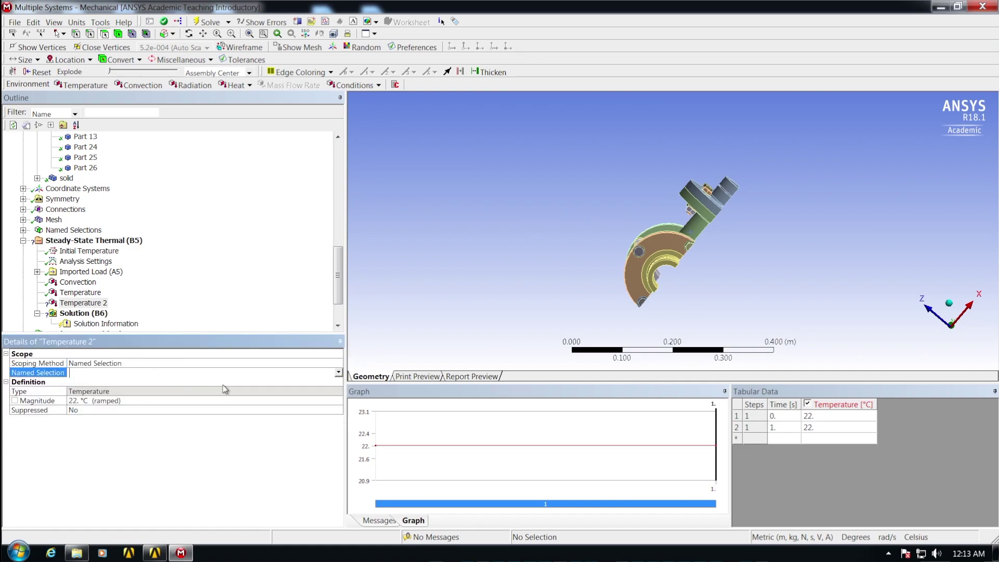
pyautogui.click(338, 373)
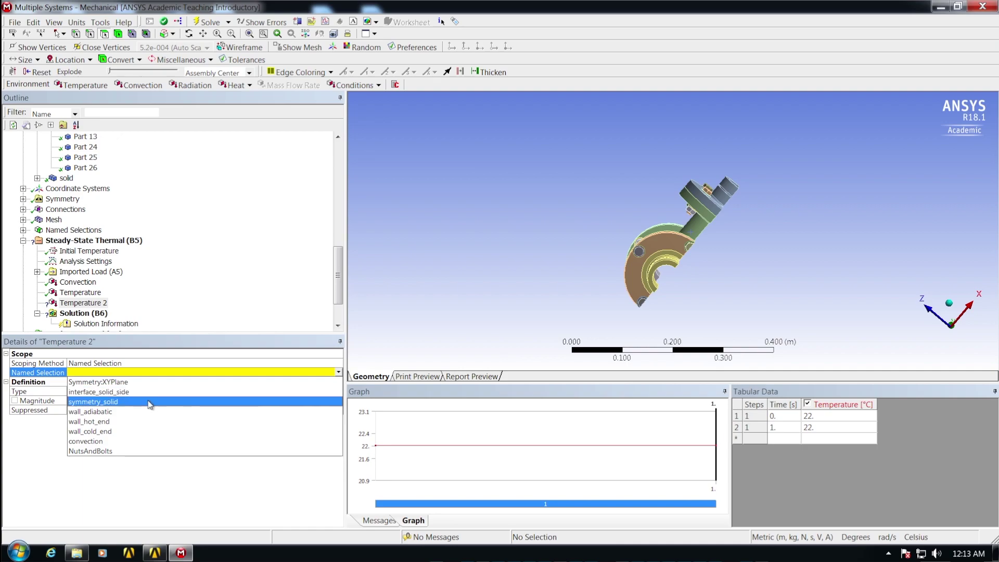
pyautogui.click(113, 431)
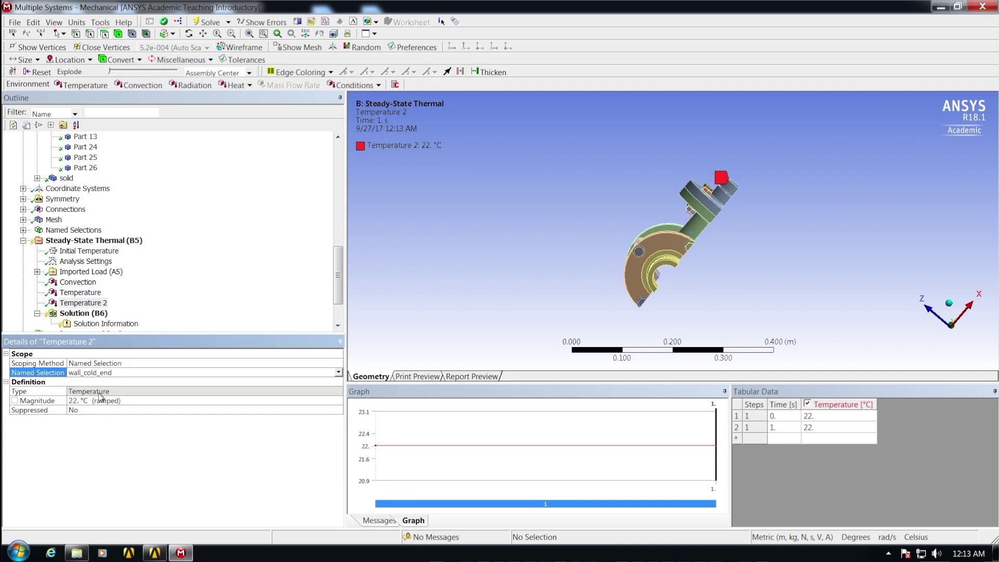
# Set the cold-end temperature magnitude to 20 °C and inspect the loaded branch pipe end
pyautogui.click(100, 398)
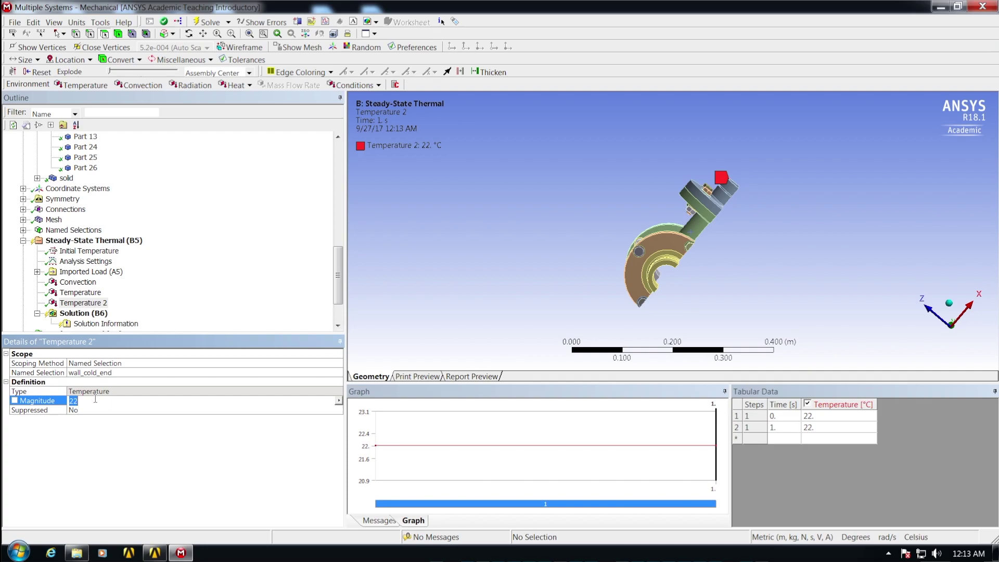
pyautogui.write('20')
pyautogui.press('Return')
pyautogui.moveTo(632, 187)
pyautogui.mouseDown(button='middle')
pyautogui.moveTo(530, 236)
pyautogui.moveTo(536, 245)
pyautogui.moveTo(566, 212)
pyautogui.moveTo(618, 276)
pyautogui.mouseUp(button='middle')
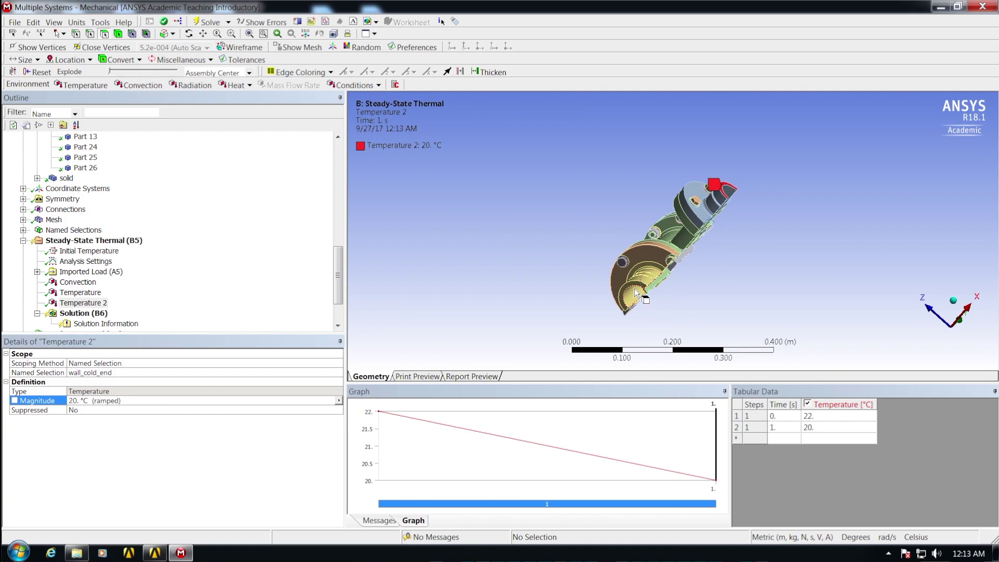
pyautogui.moveTo(623, 213); pyautogui.dragTo(510, 203, button='middle')
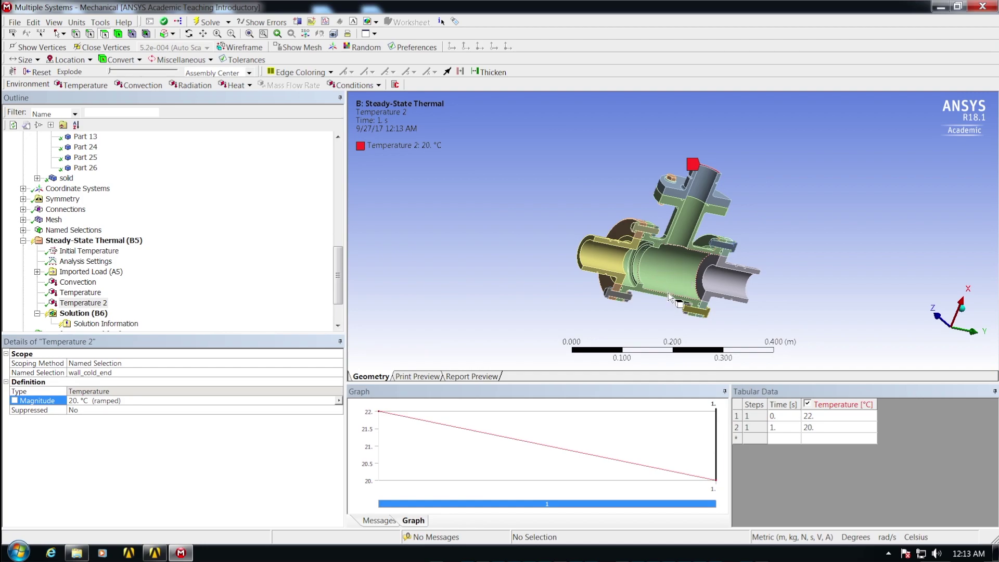
pyautogui.moveTo(574, 186); pyautogui.dragTo(504, 226, button='middle')
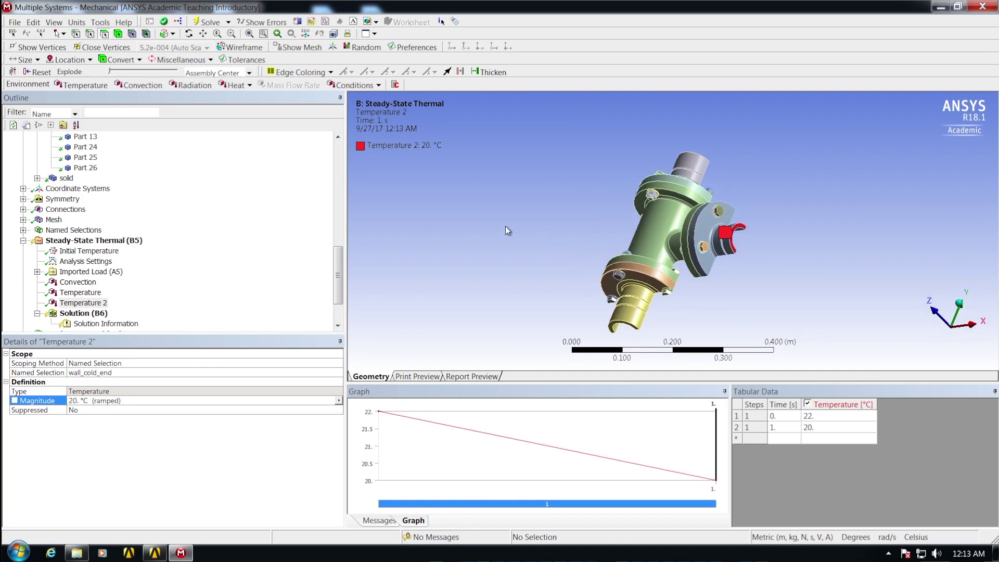
# Review the surfaces loaded by the convection and the imported Fluent temperature on the inner walls of the T-junction
pyautogui.click(79, 284)
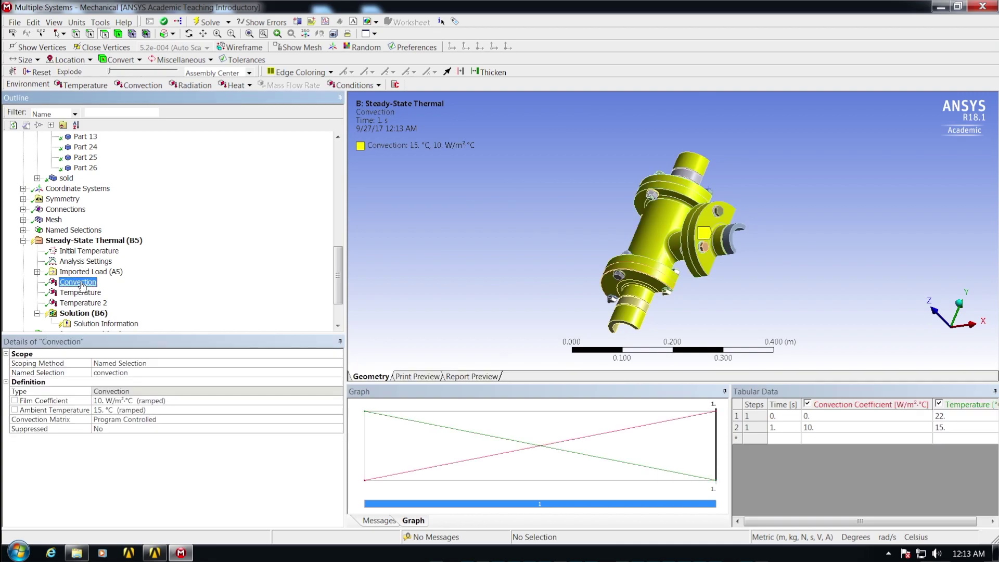
pyautogui.moveTo(543, 273); pyautogui.dragTo(453, 198, button='middle')
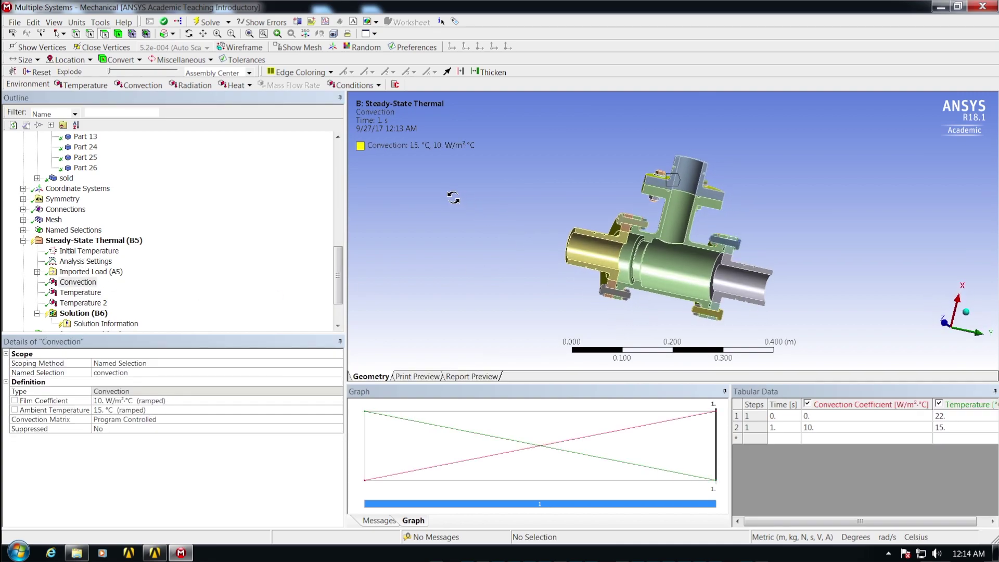
pyautogui.click(86, 272)
pyautogui.click(37, 271)
pyautogui.click(107, 282)
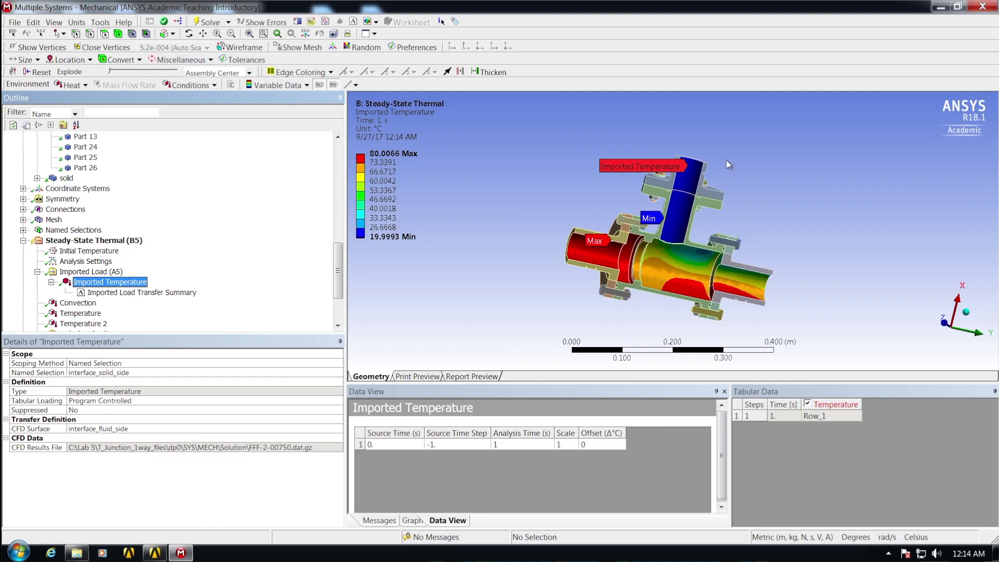
pyautogui.moveTo(727, 160); pyautogui.dragTo(721, 174, button='middle')
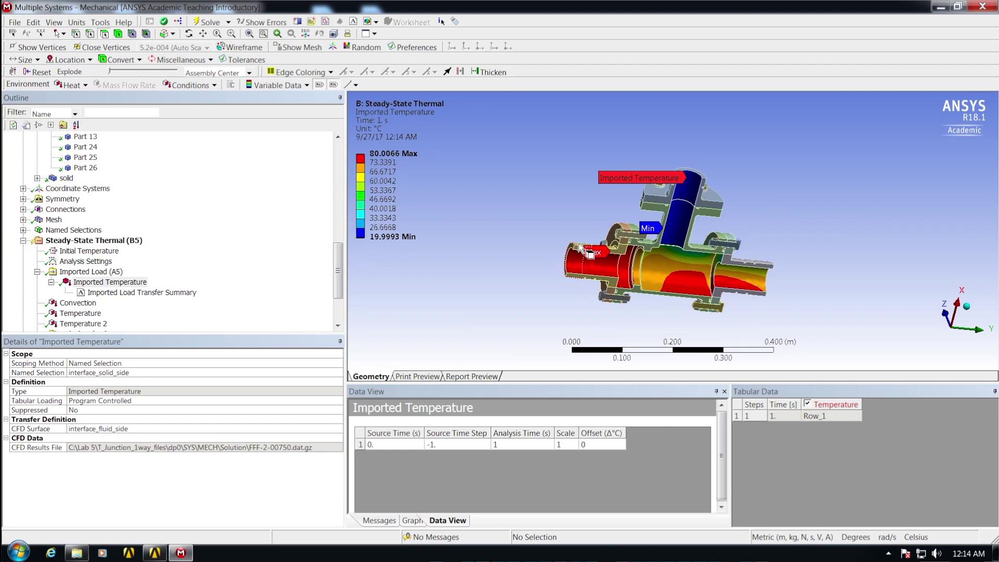
# Solve the steady-state thermal analysis from Solution (B6)
pyautogui.moveTo(338, 260); pyautogui.dragTo(339, 280)
pyautogui.click(38, 200)
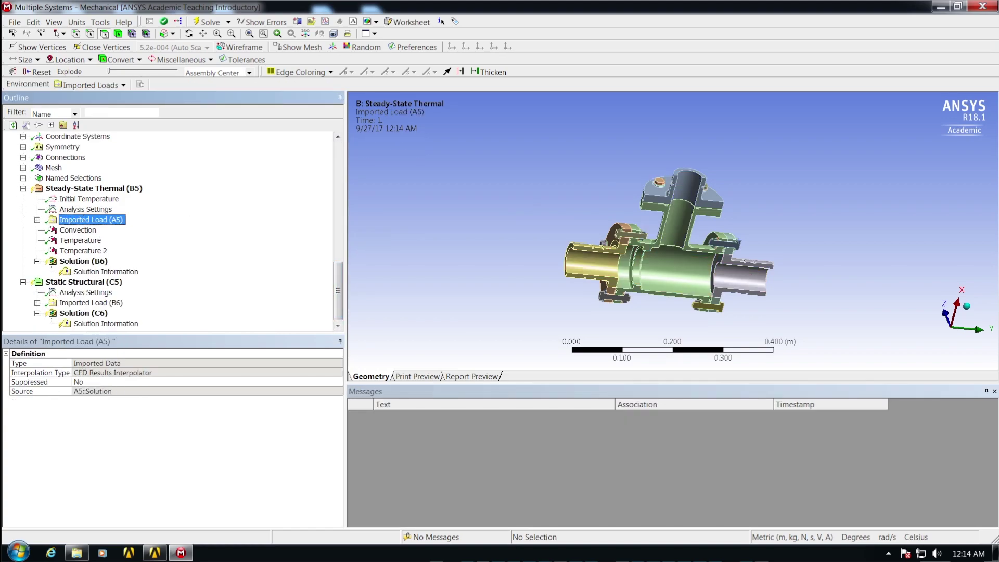
pyautogui.click(86, 261)
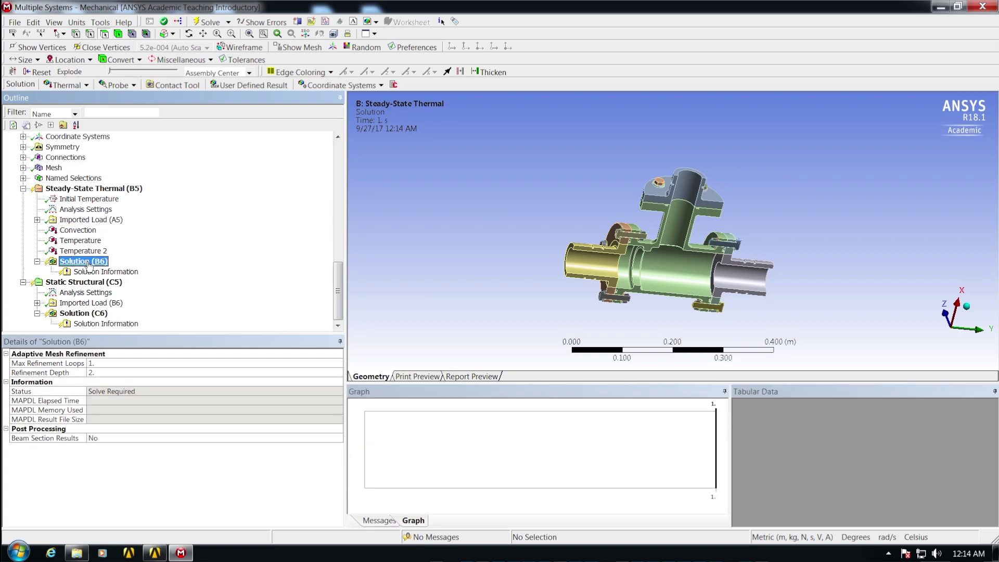
pyautogui.rightClick(89, 264)
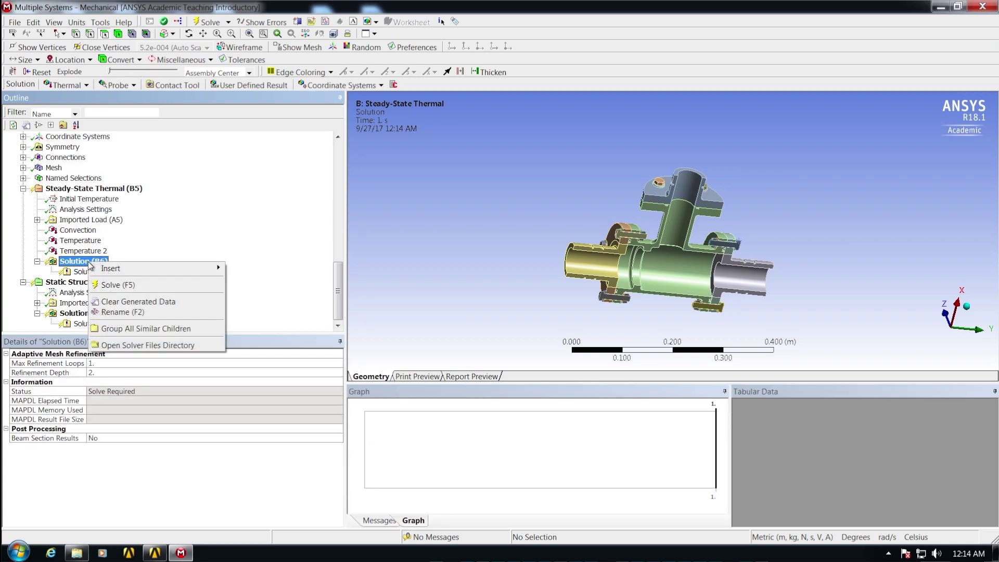
pyautogui.click(128, 286)
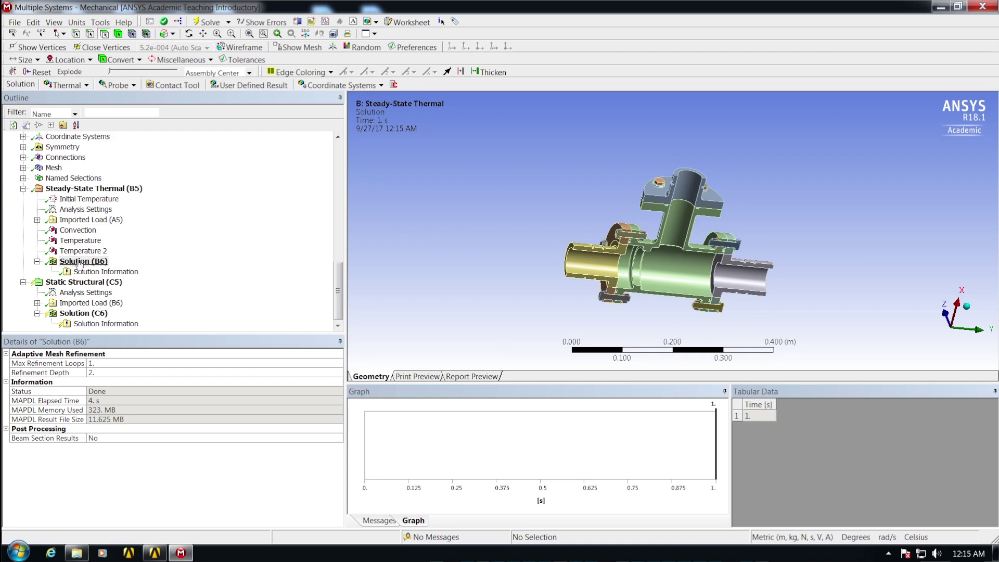
# Insert a thermal Temperature result under Solution (B6)
pyautogui.rightClick(78, 263)
pyautogui.moveTo(149, 270)
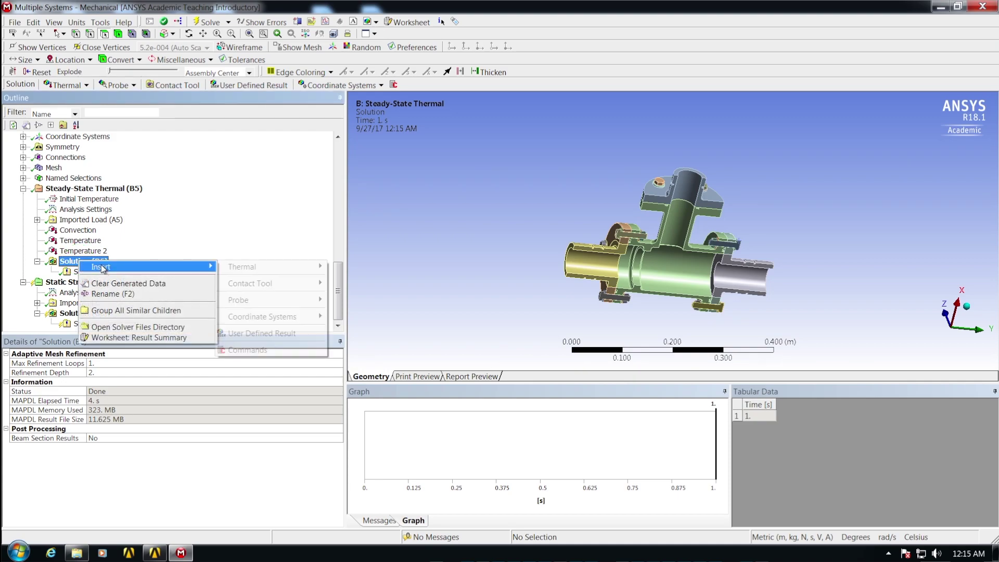
pyautogui.moveTo(271, 276)
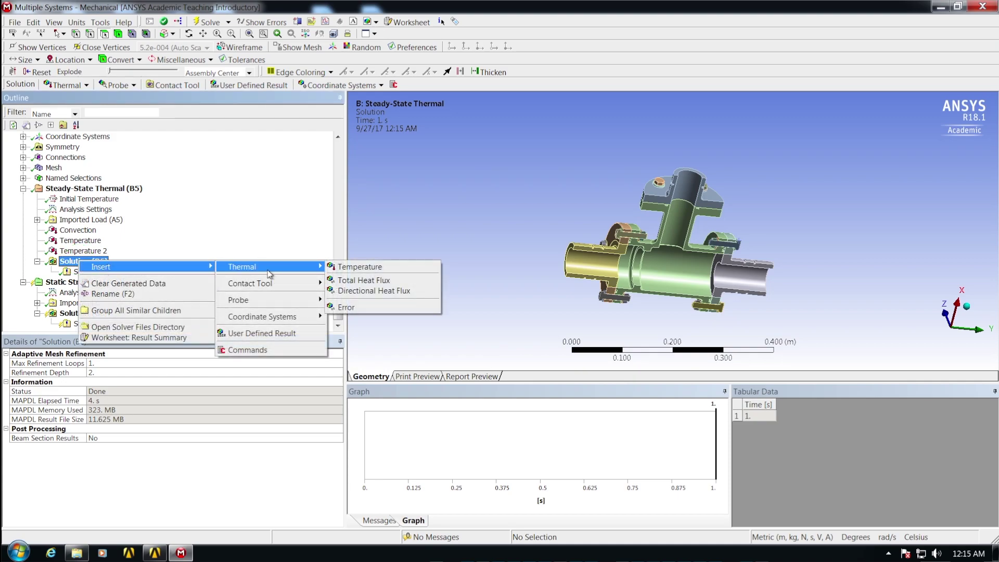
pyautogui.click(353, 267)
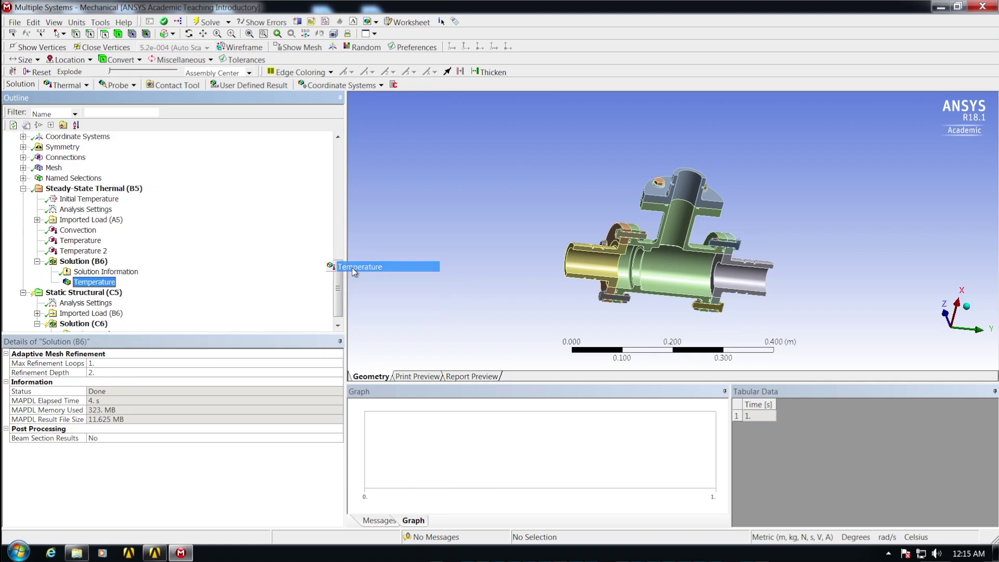
# Insert a Total Heat Flux result under Solution (B6)
pyautogui.click(87, 262)
pyautogui.rightClick(87, 264)
pyautogui.moveTo(102, 267)
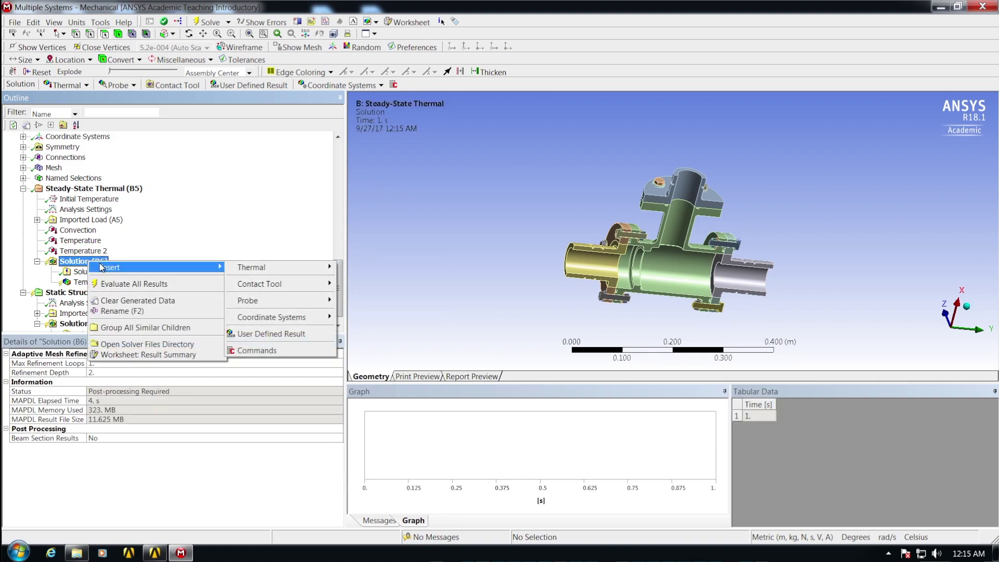
pyautogui.moveTo(272, 267)
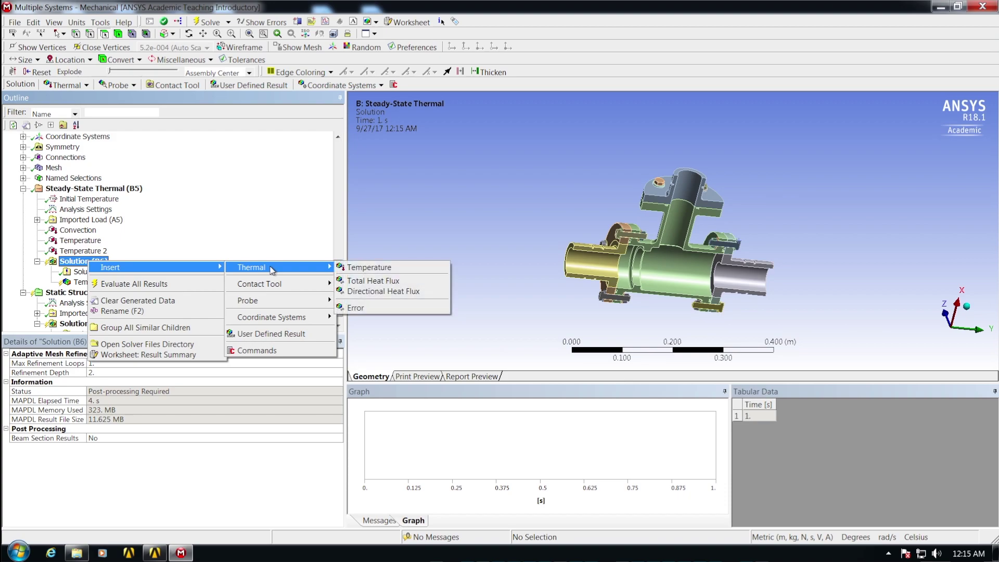
pyautogui.click(364, 282)
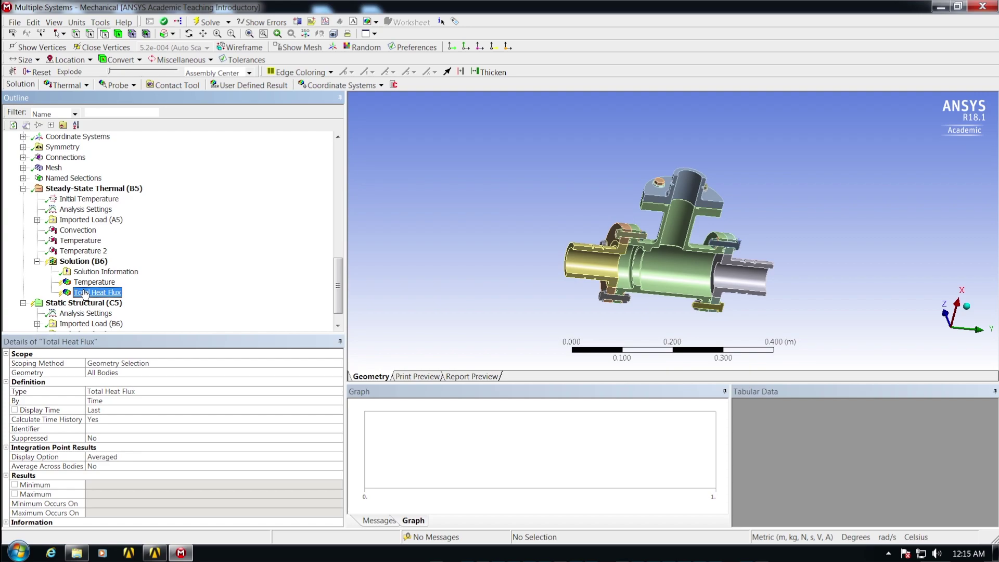
# Evaluate all thermal results and inspect the total heat flux contours from the isometric view and the cut side
pyautogui.rightClick(85, 291)
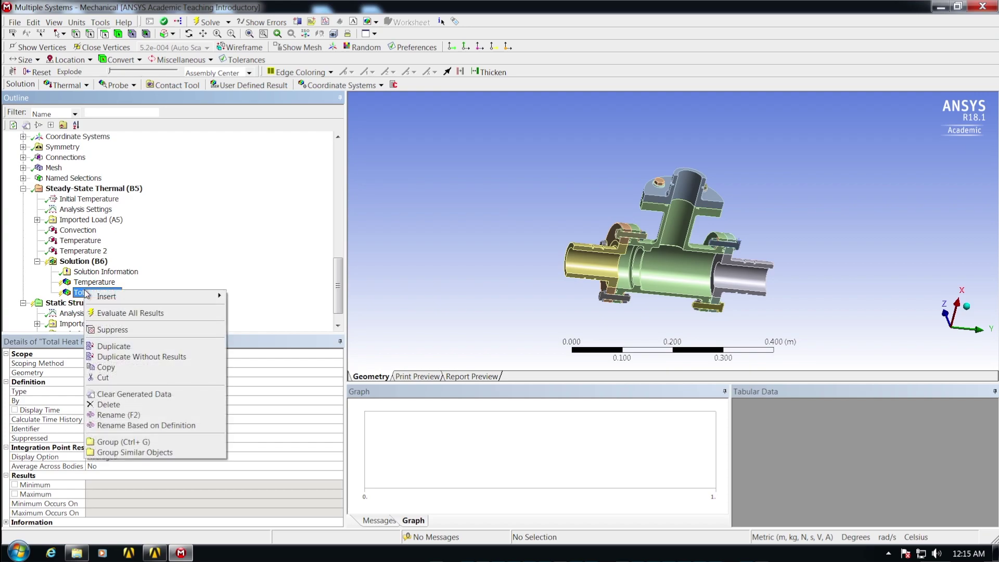
pyautogui.click(127, 314)
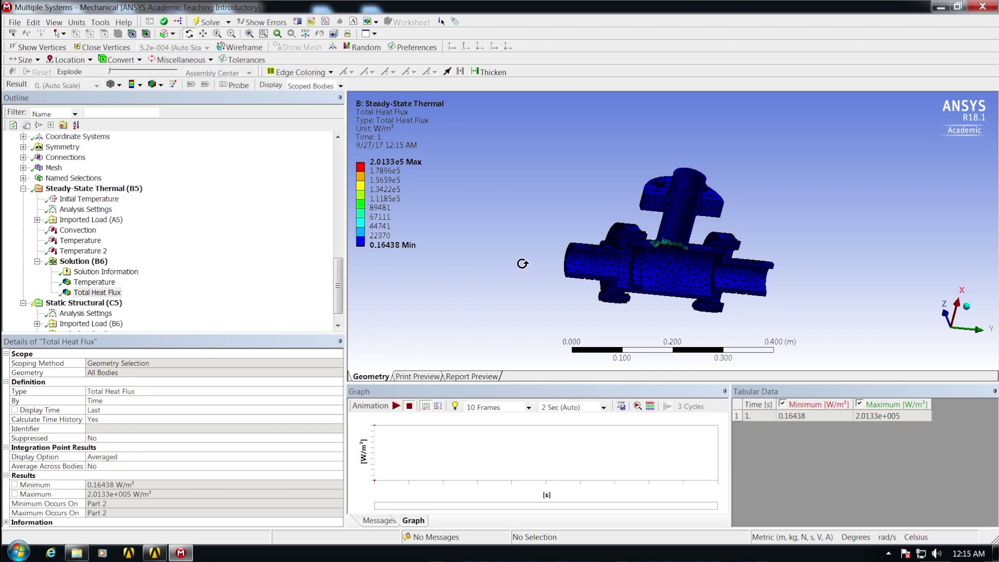
pyautogui.click(967, 308)
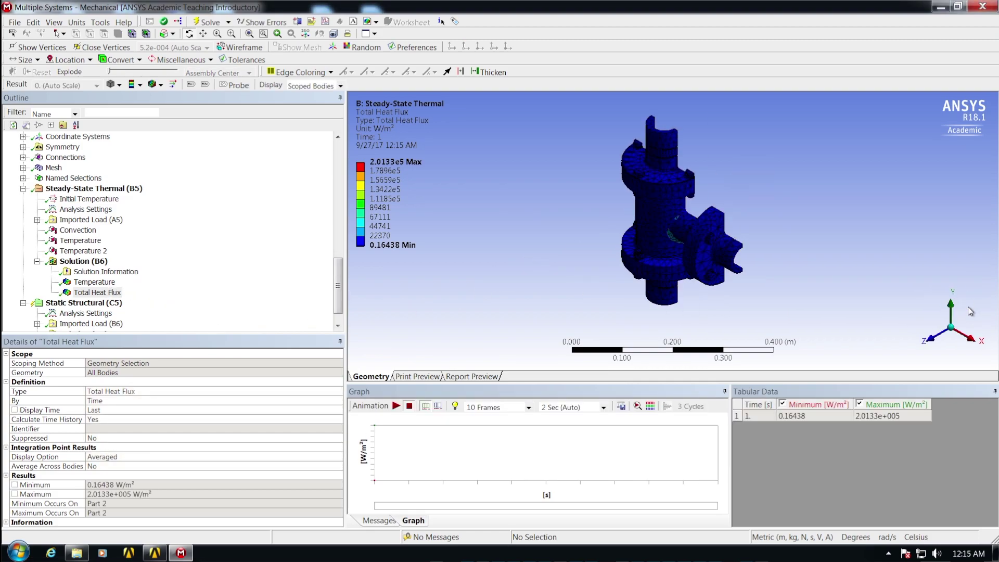
pyautogui.moveTo(733, 273); pyautogui.dragTo(617, 229, button='middle')
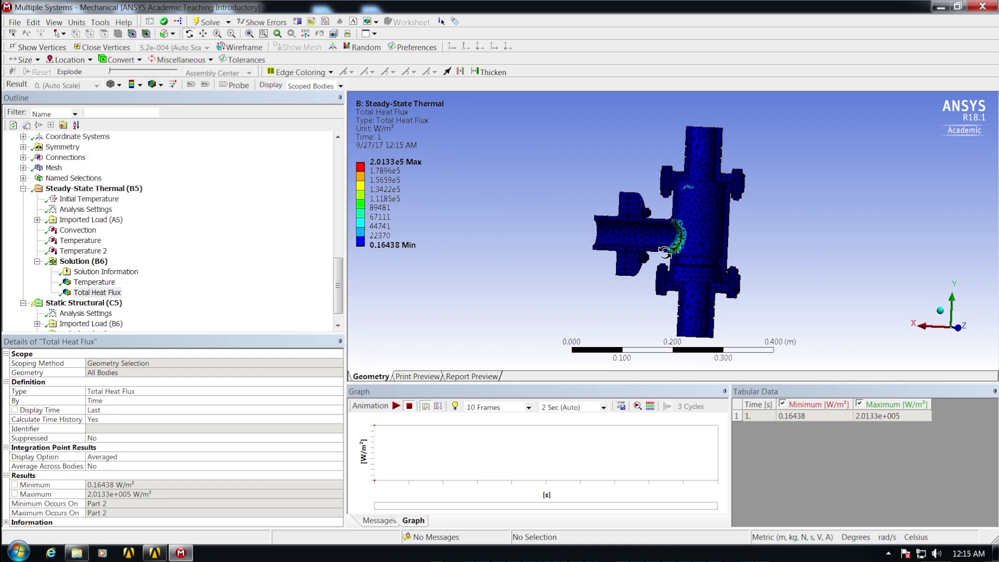
# Examine the Temperature result contours of Solution (B6) on the cut side of the T-junction
pyautogui.click(92, 281)
pyautogui.moveTo(573, 272); pyautogui.dragTo(746, 217)
pyautogui.moveTo(338, 263); pyautogui.dragTo(338, 288)
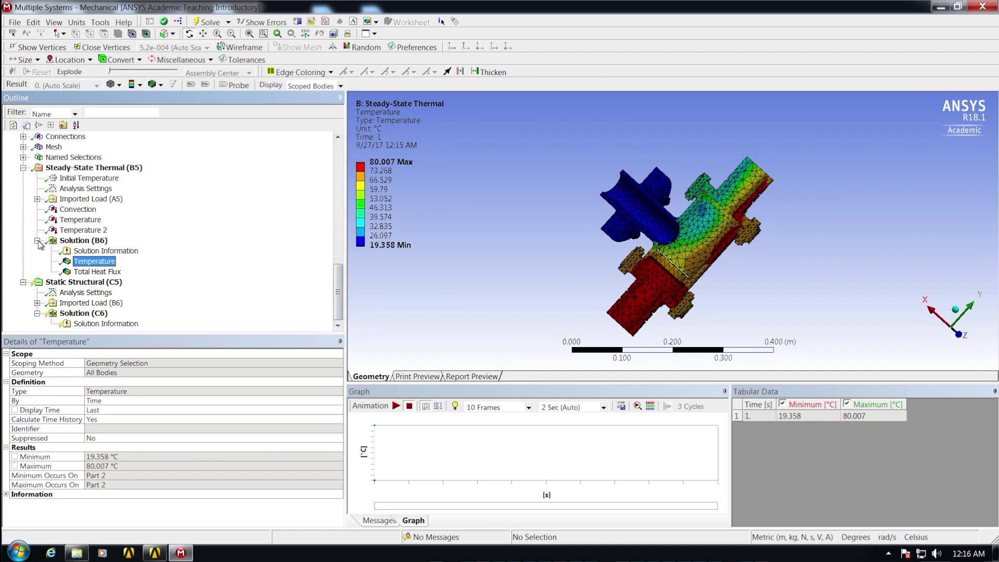
pyautogui.click(37, 241)
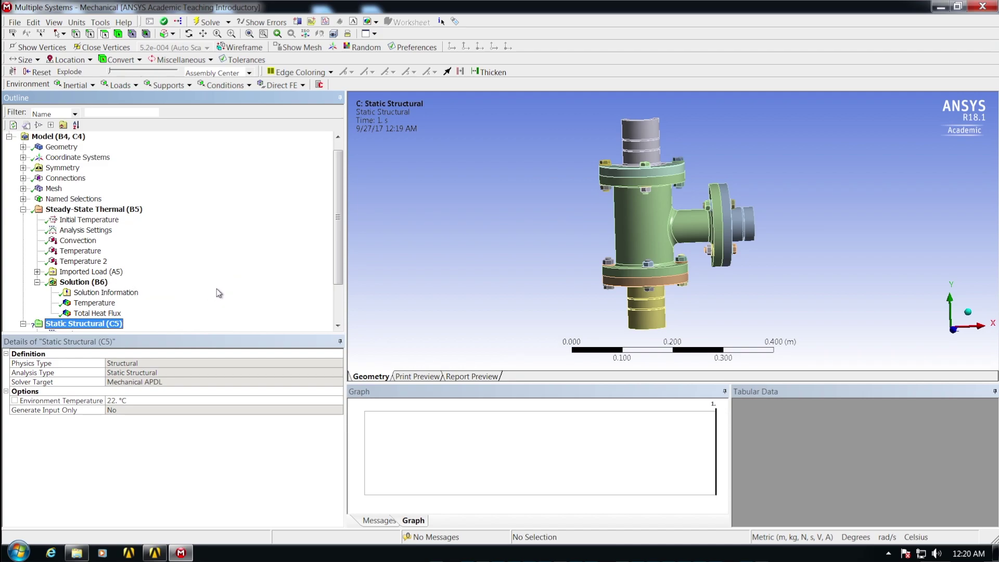
# Close Mechanical and reopen the Static Structural setup (C5) from the Workbench project schematic
pyautogui.click(991, 9)
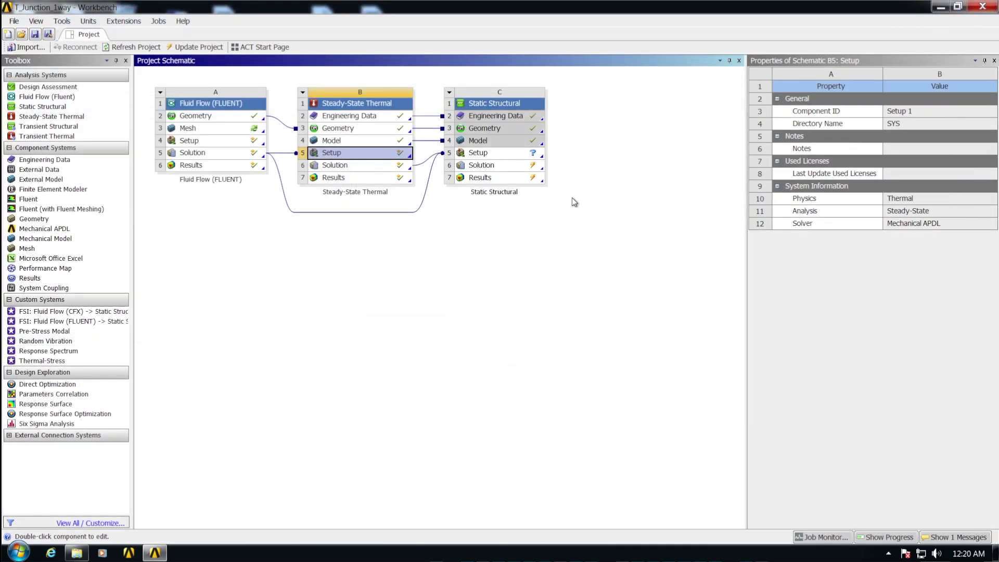
pyautogui.click(296, 320)
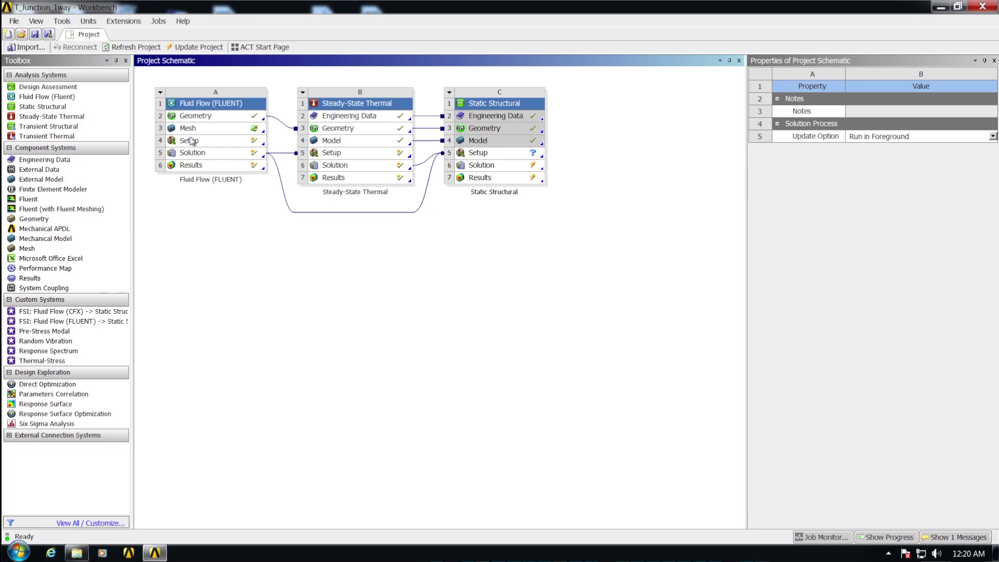
pyautogui.click(479, 157)
pyautogui.doubleClick(476, 153)
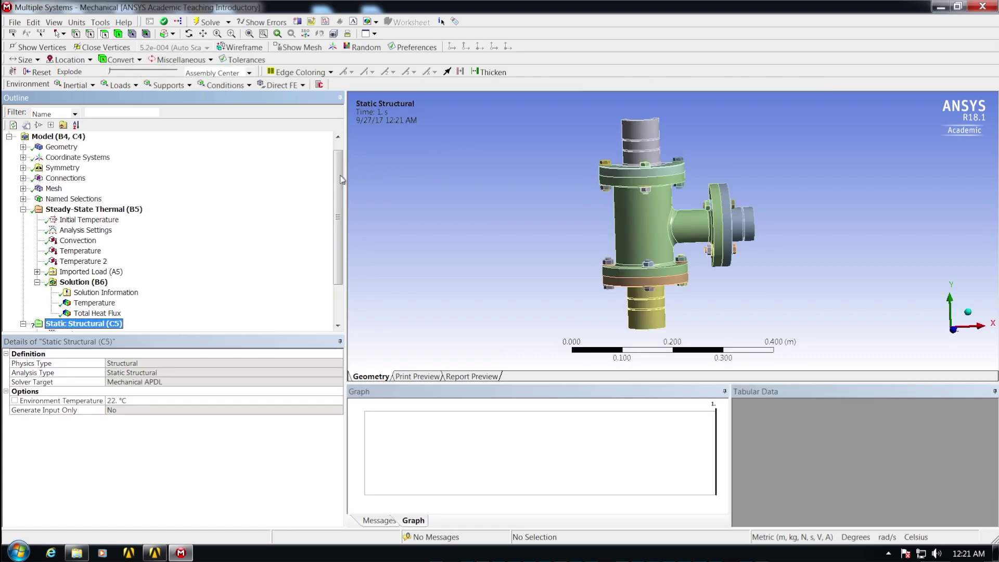
pyautogui.moveTo(340, 173); pyautogui.dragTo(339, 251)
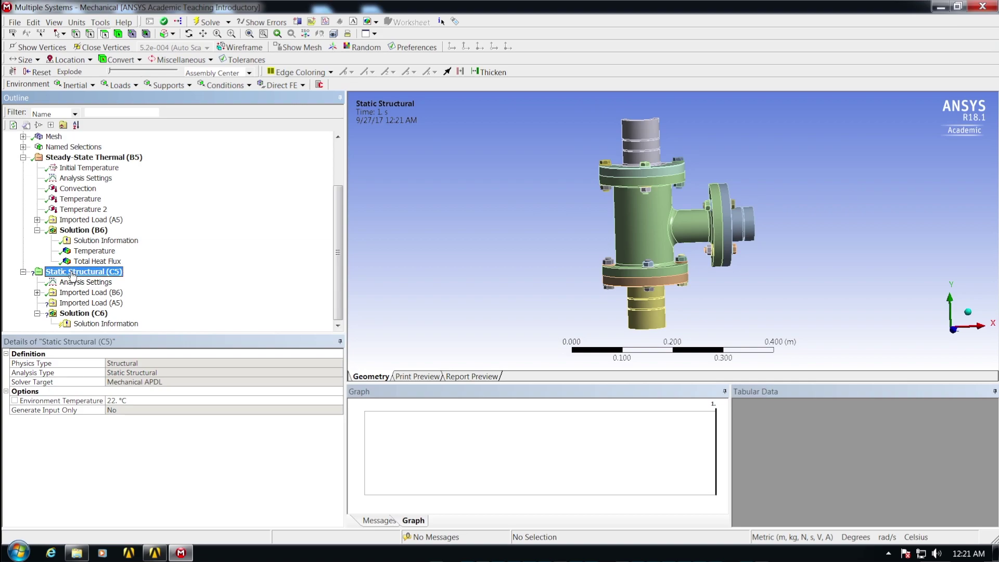
# Examine the Imported Body Temperature load under Imported Load (B6) of the Static Structural analysis
pyautogui.click(37, 292)
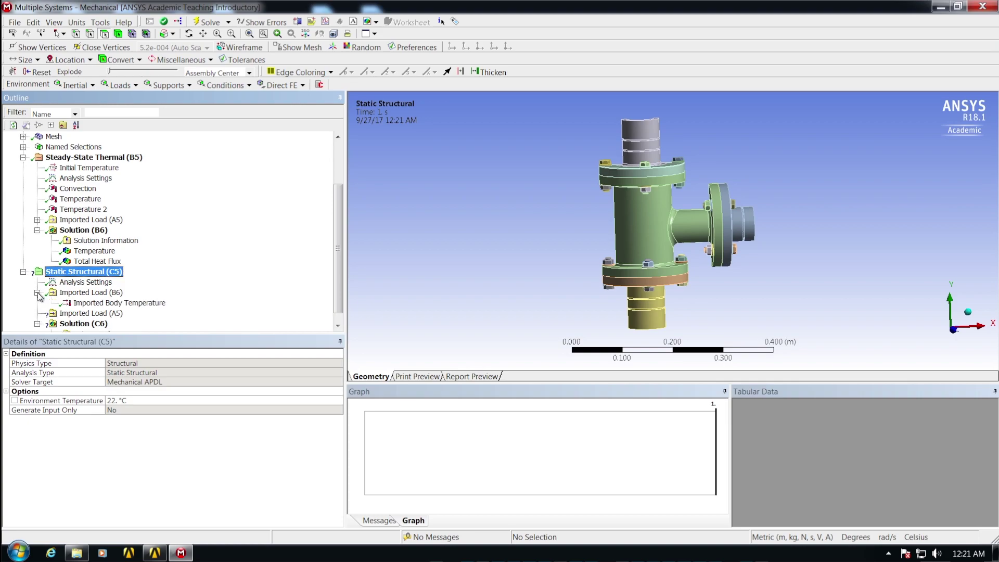
pyautogui.rightClick(94, 305)
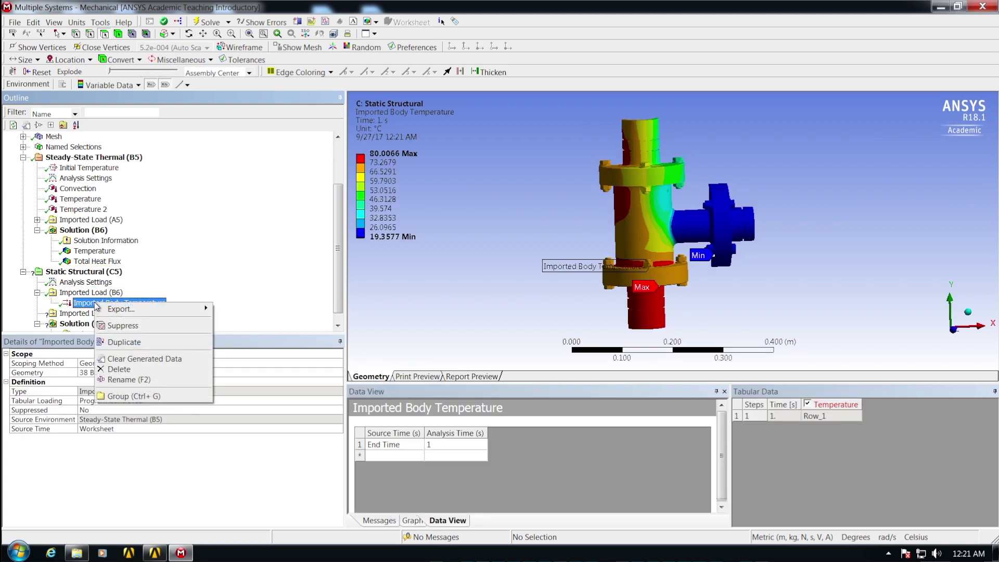
pyautogui.moveTo(156, 310)
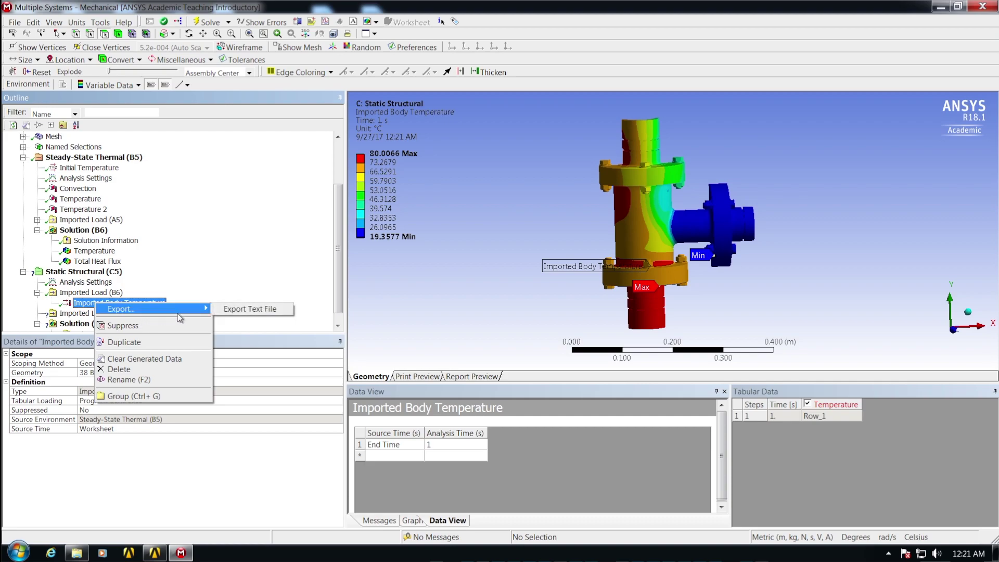
pyautogui.click(78, 305)
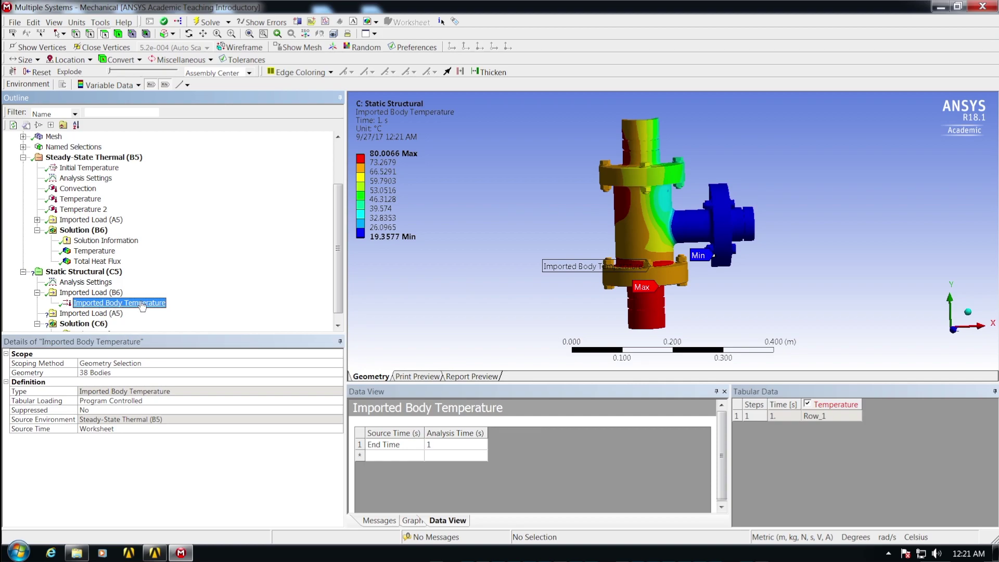
# Insert an imported Pressure load under Imported Load (A5) of the Static Structural analysis
pyautogui.click(73, 315)
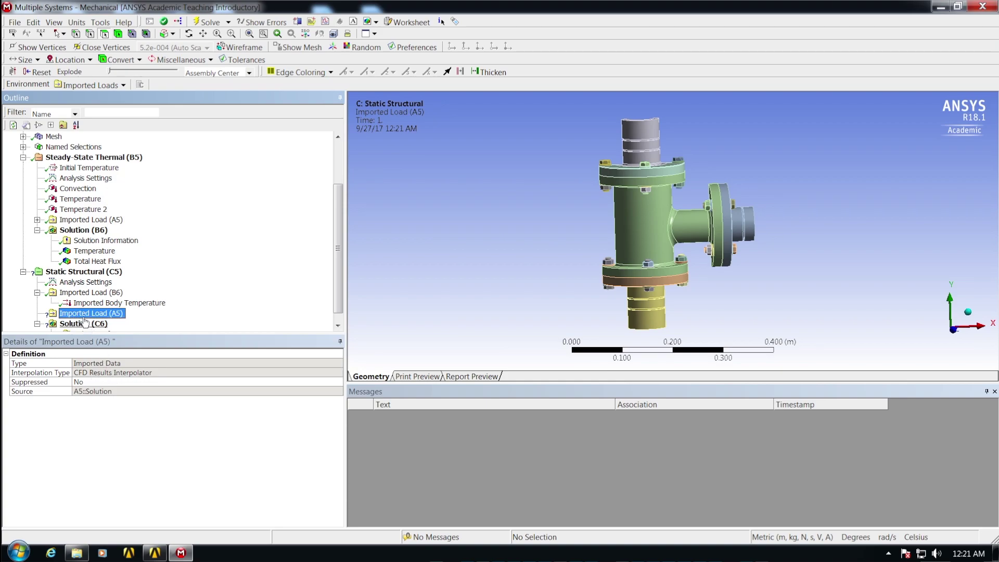
pyautogui.rightClick(86, 316)
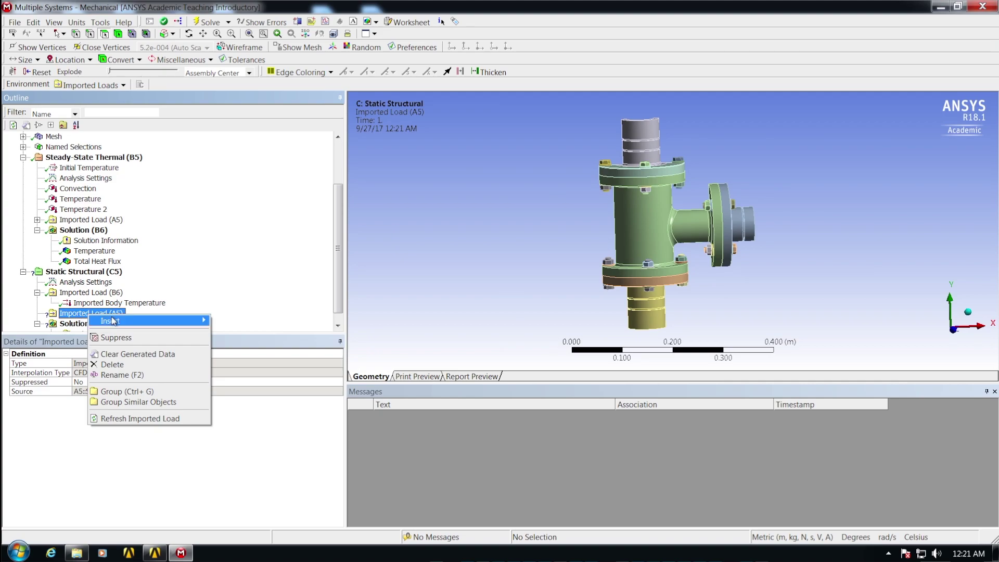
pyautogui.moveTo(113, 321)
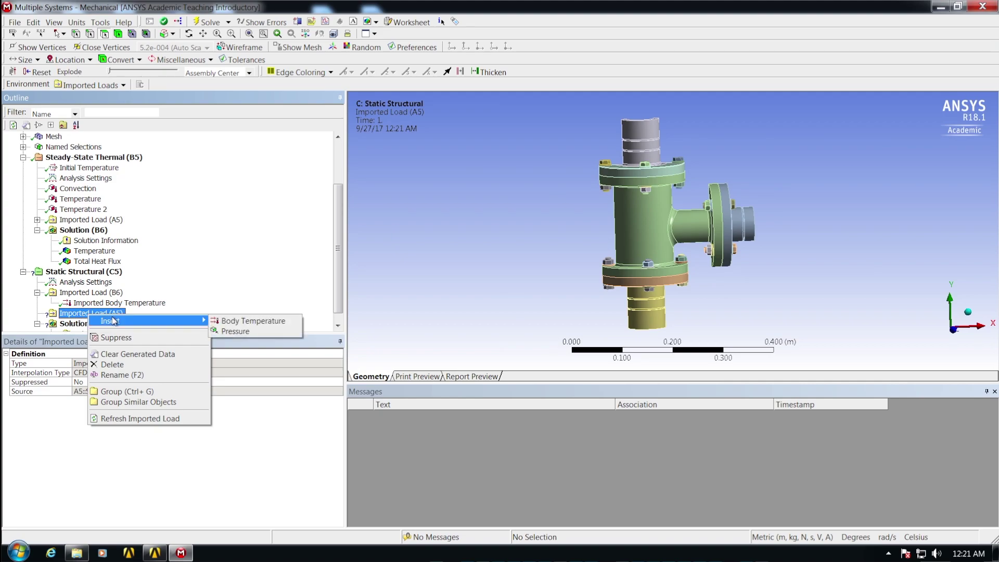
pyautogui.click(235, 332)
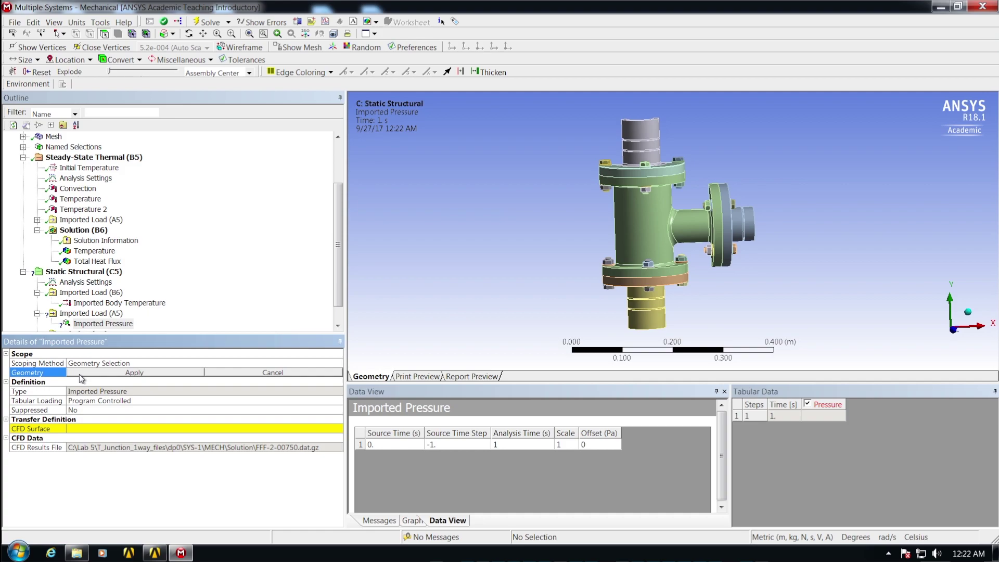
# Scope the imported pressure by Named Selection to interface_solid_side
pyautogui.click(119, 363)
pyautogui.click(336, 364)
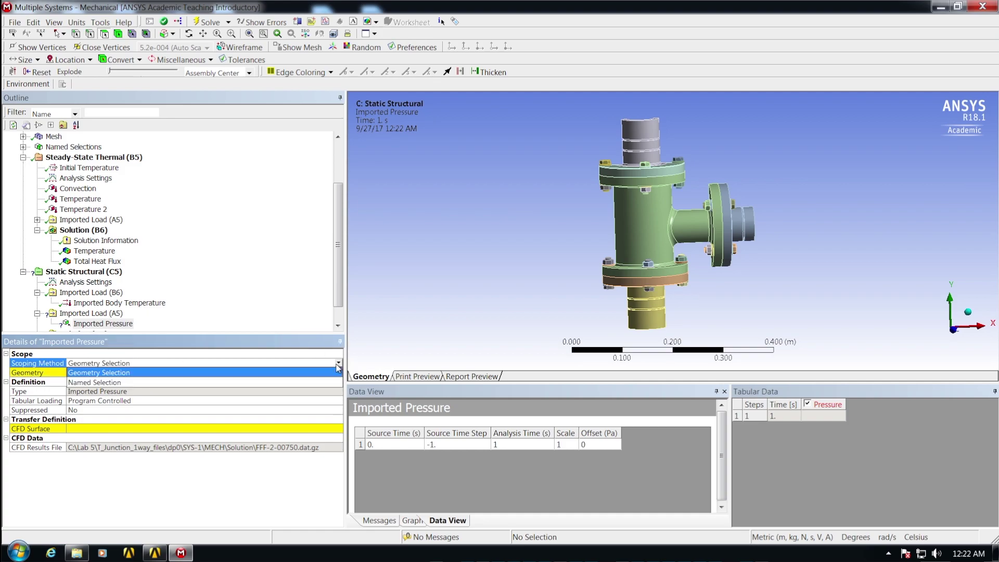
pyautogui.click(86, 383)
pyautogui.click(94, 371)
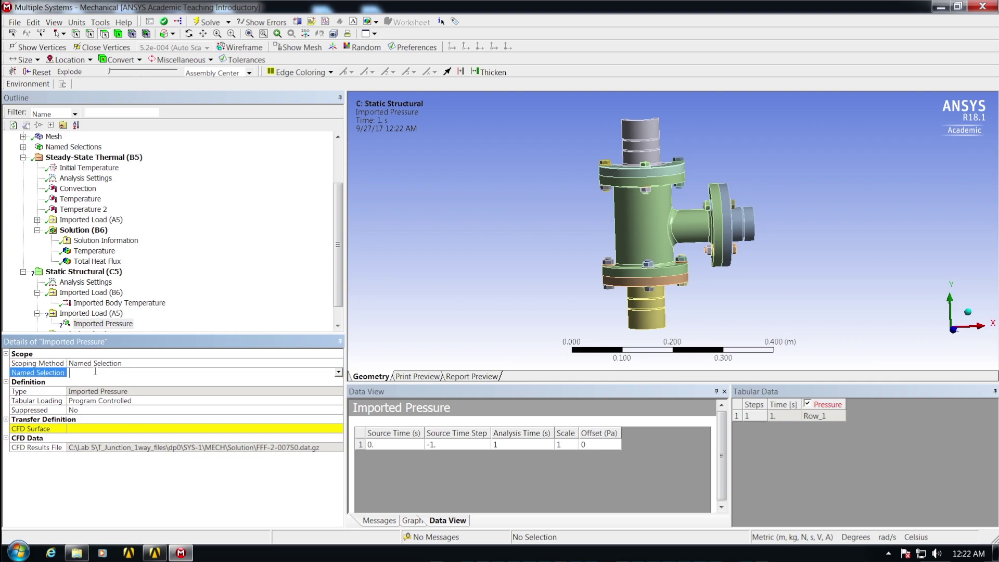
pyautogui.click(338, 372)
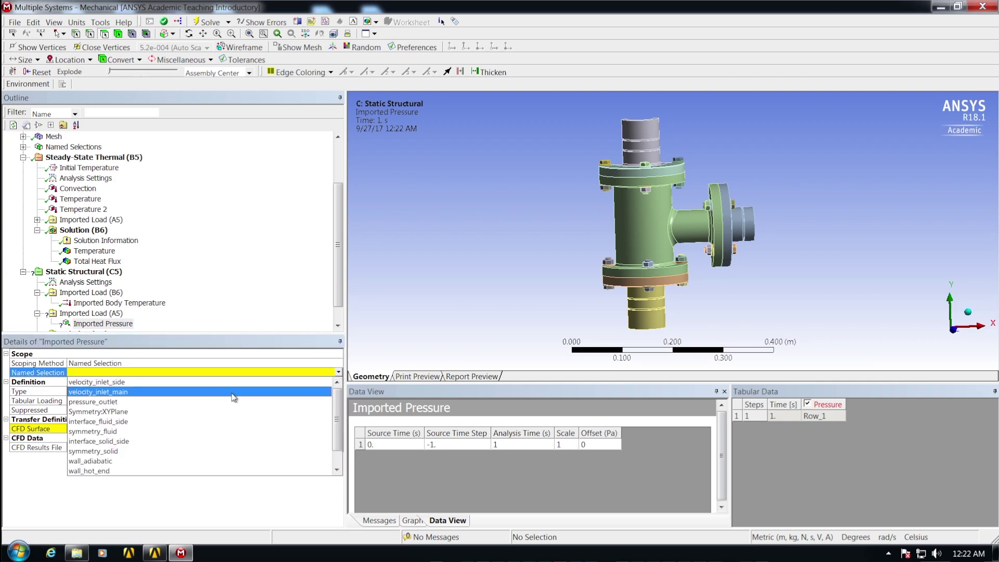
pyautogui.click(165, 441)
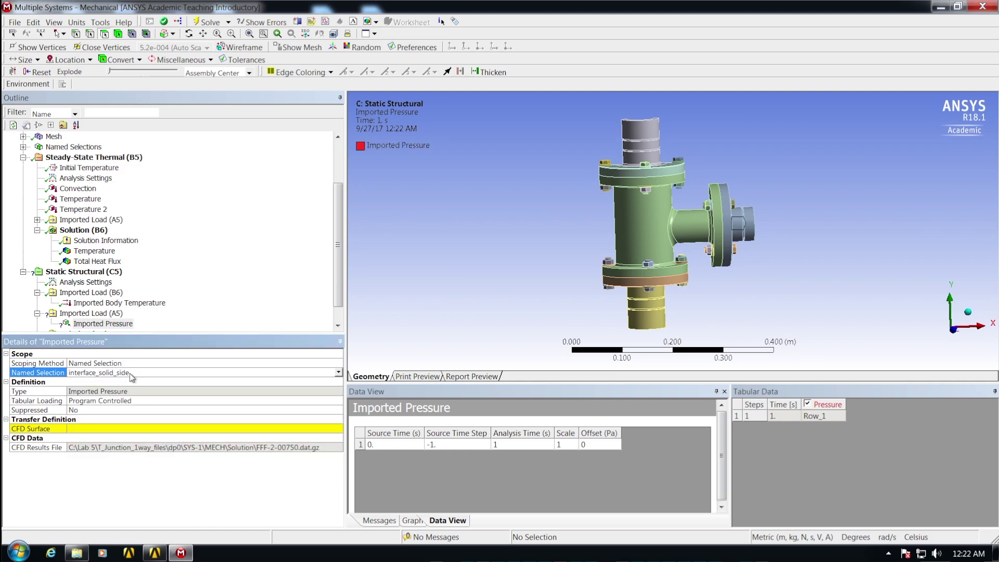
# Set the imported pressure's CFD Surface to interface_fluid_side and import the load
pyautogui.click(193, 429)
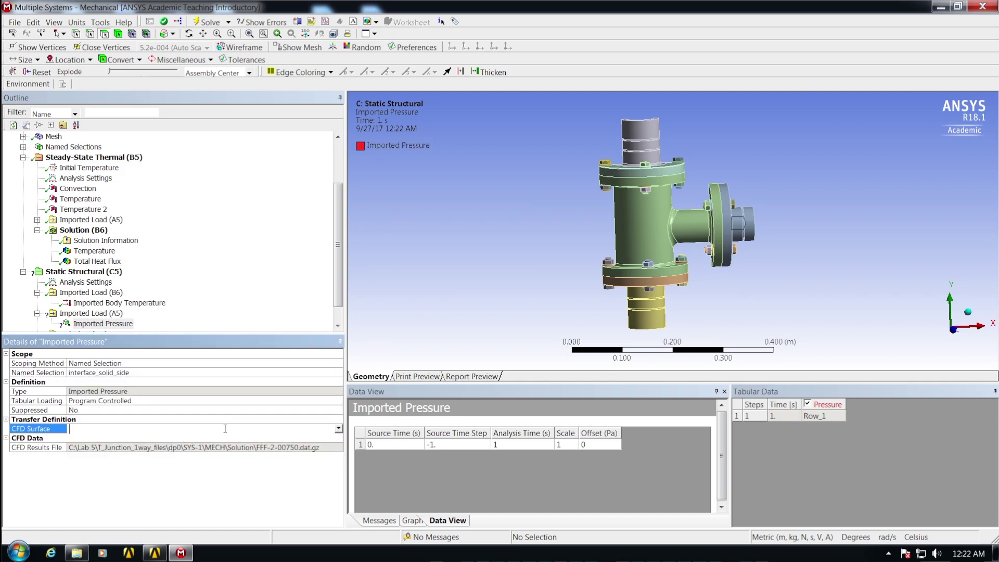
pyautogui.click(338, 429)
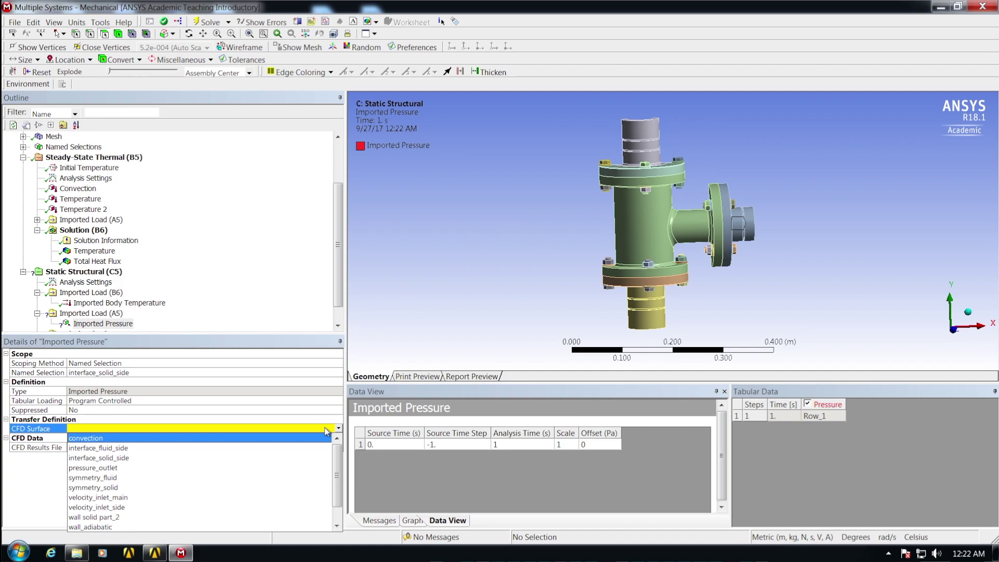
pyautogui.click(125, 447)
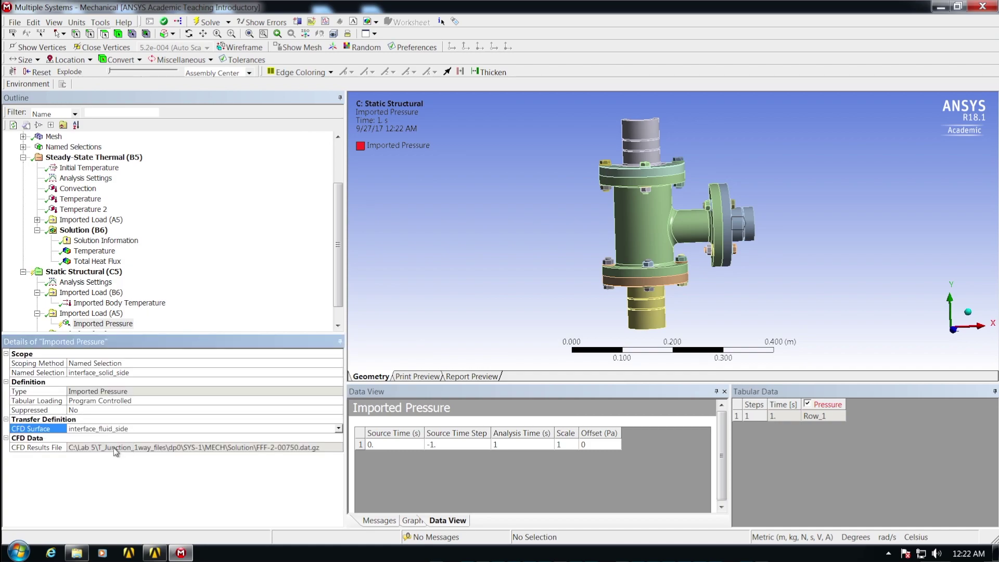
pyautogui.rightClick(95, 324)
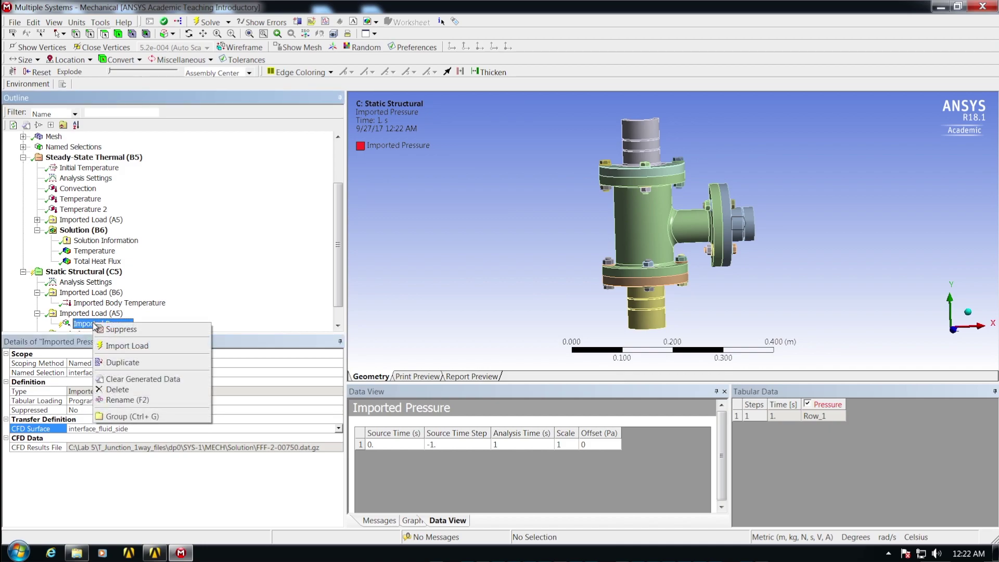
pyautogui.click(123, 346)
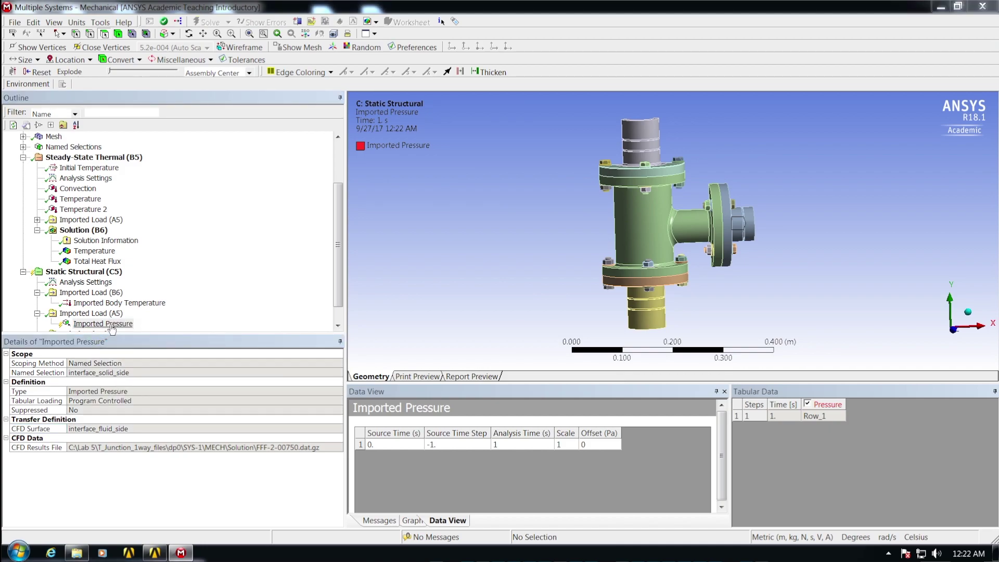
# Inspect the imported pressure on the cut side of the T-junction and compare it with the Imported Body Temperature contours
pyautogui.moveTo(815, 214); pyautogui.dragTo(755, 215, button='middle')
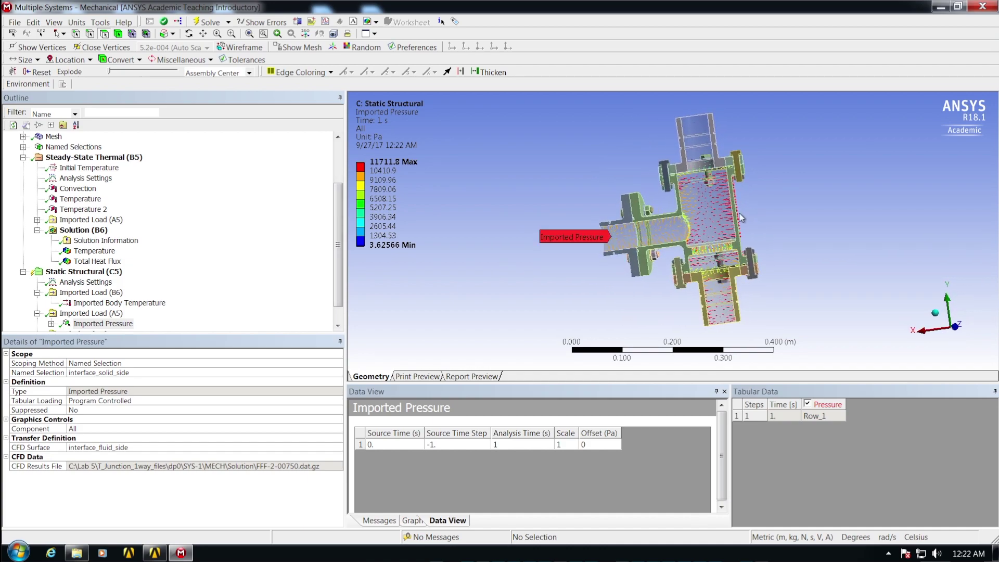
pyautogui.moveTo(668, 229); pyautogui.dragTo(713, 222, button='middle')
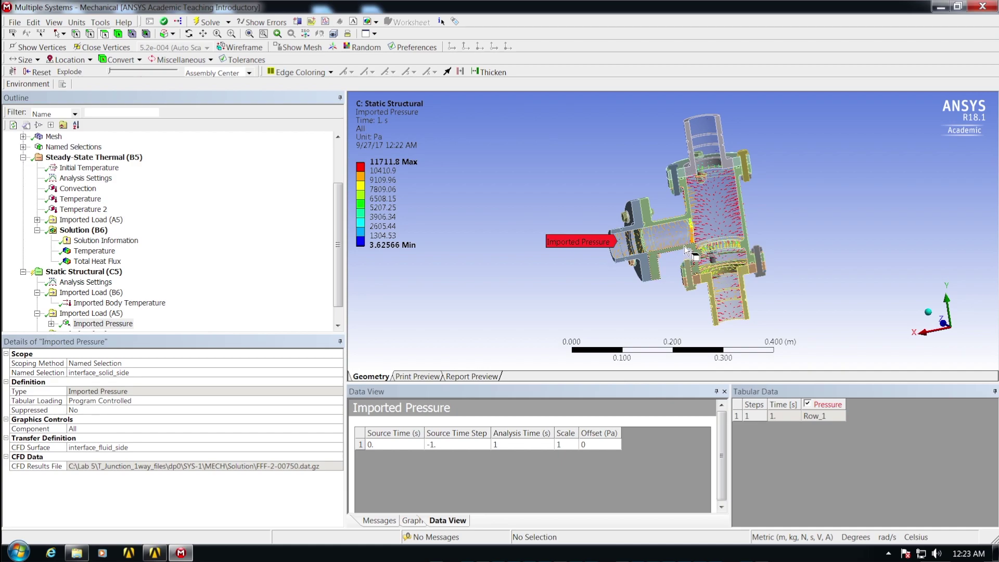
pyautogui.moveTo(780, 230); pyautogui.dragTo(759, 229, button='middle')
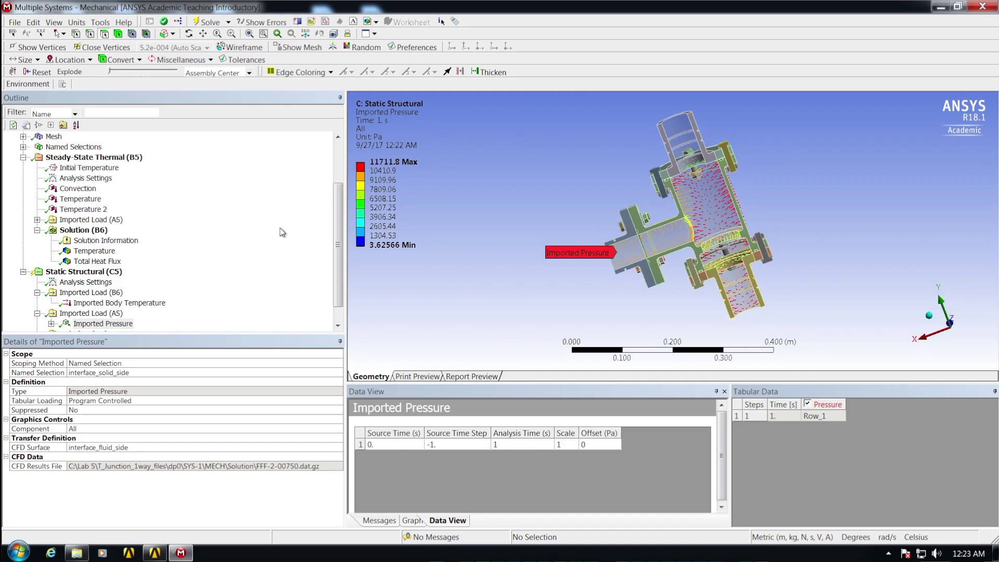
pyautogui.click(123, 303)
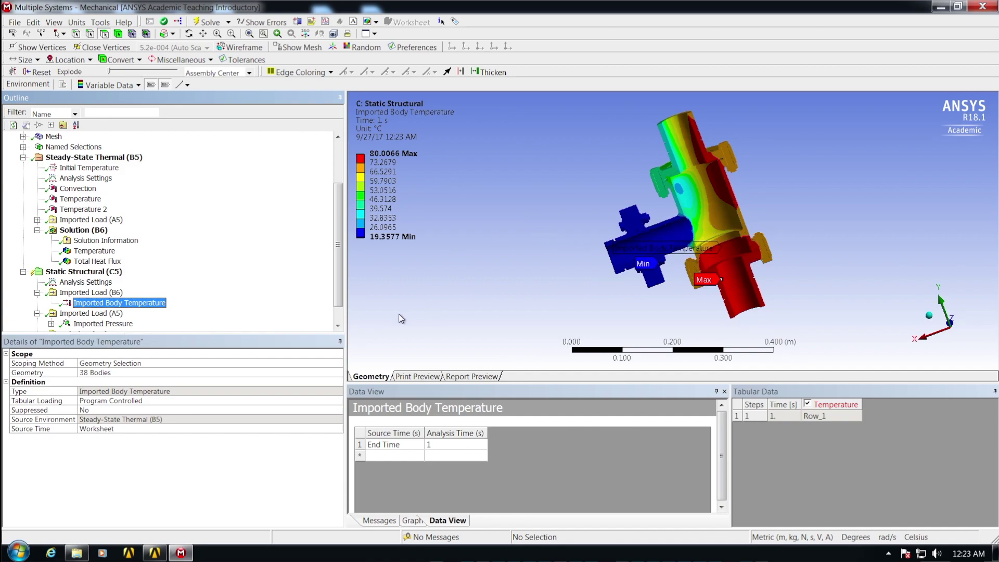
# Insert a Fixed Support into Static Structural (C5)
pyautogui.scroll(-1, 338, 276)
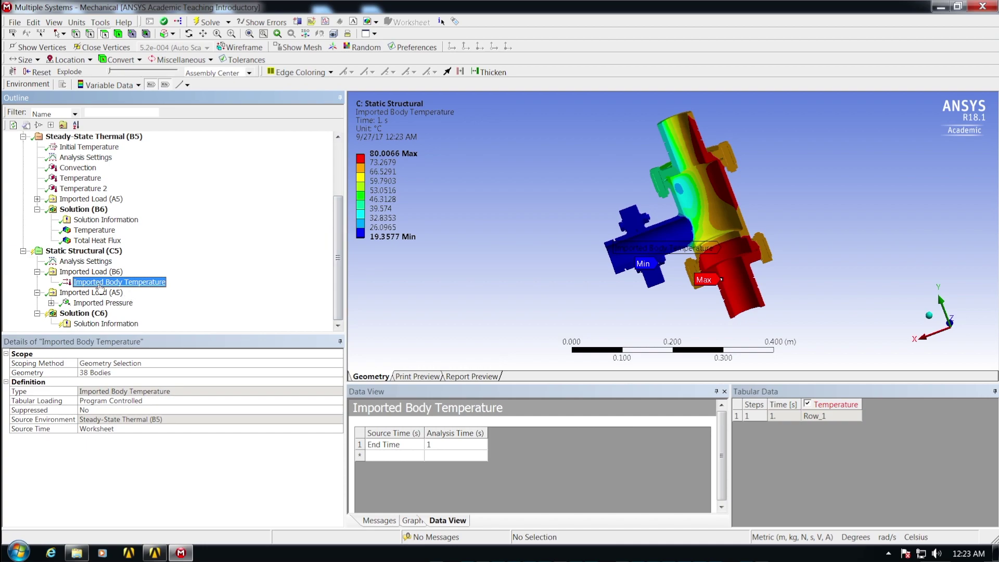
pyautogui.click(74, 253)
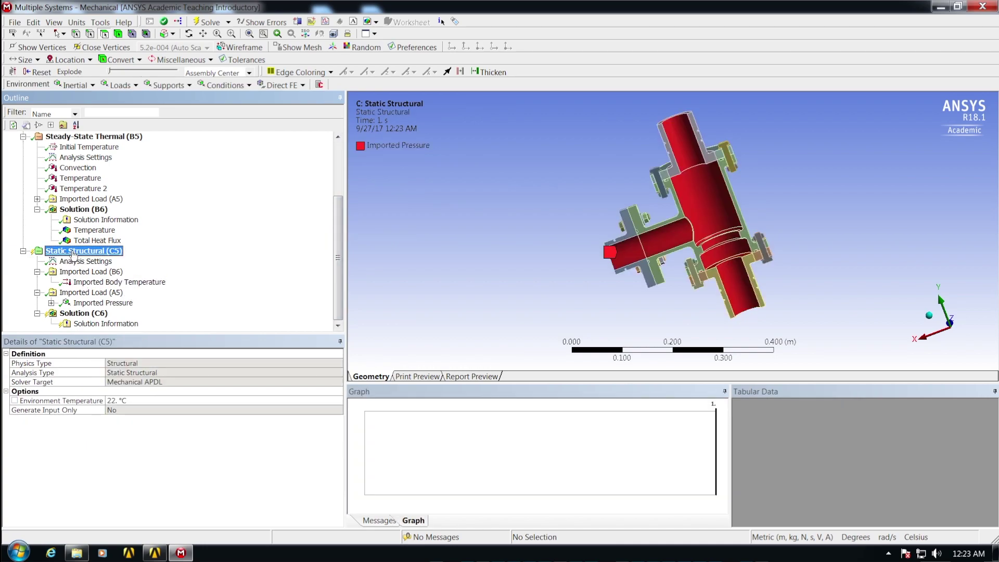
pyautogui.rightClick(73, 254)
pyautogui.moveTo(94, 261)
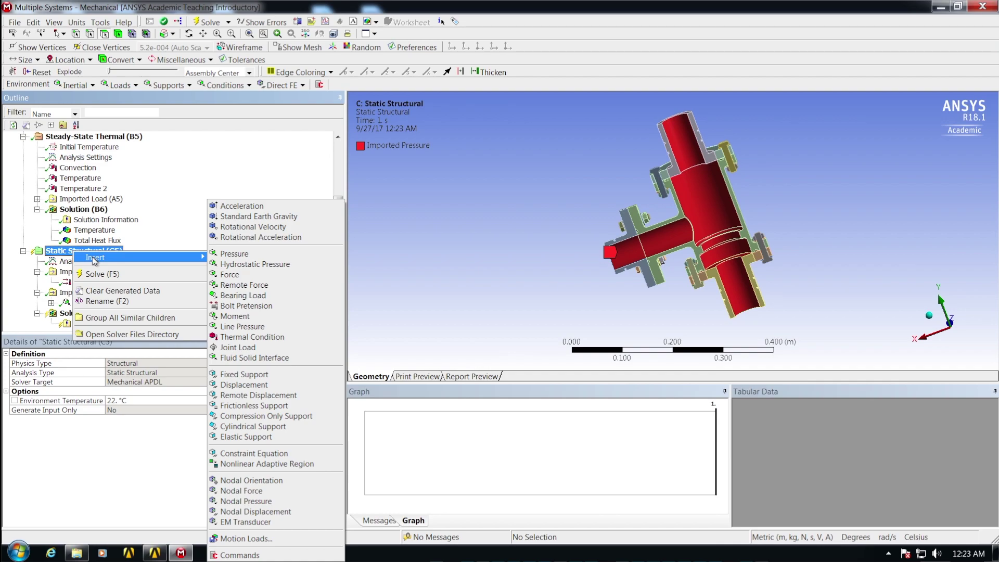
pyautogui.click(251, 378)
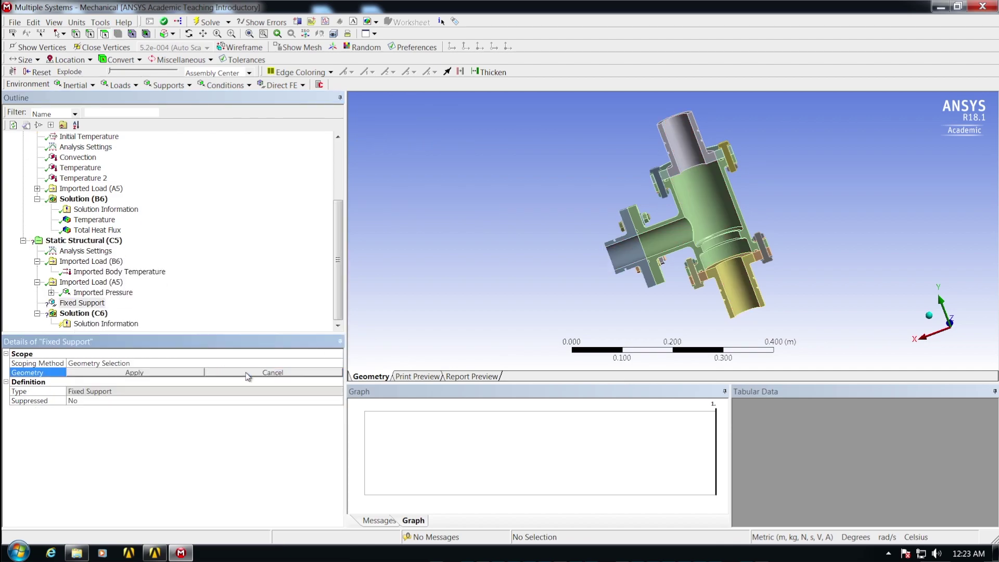
# Apply the fixed support to three outer cylindrical faces: the middle bands of the upper and lower pipes and the side pipe's end band
pyautogui.moveTo(503, 257); pyautogui.dragTo(816, 227, button='middle')
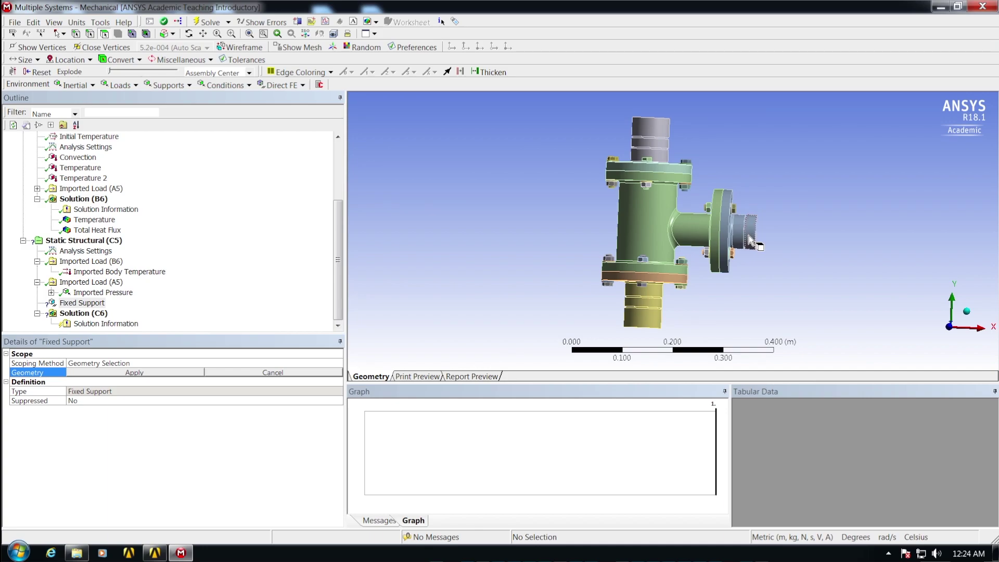
pyautogui.click(653, 146)
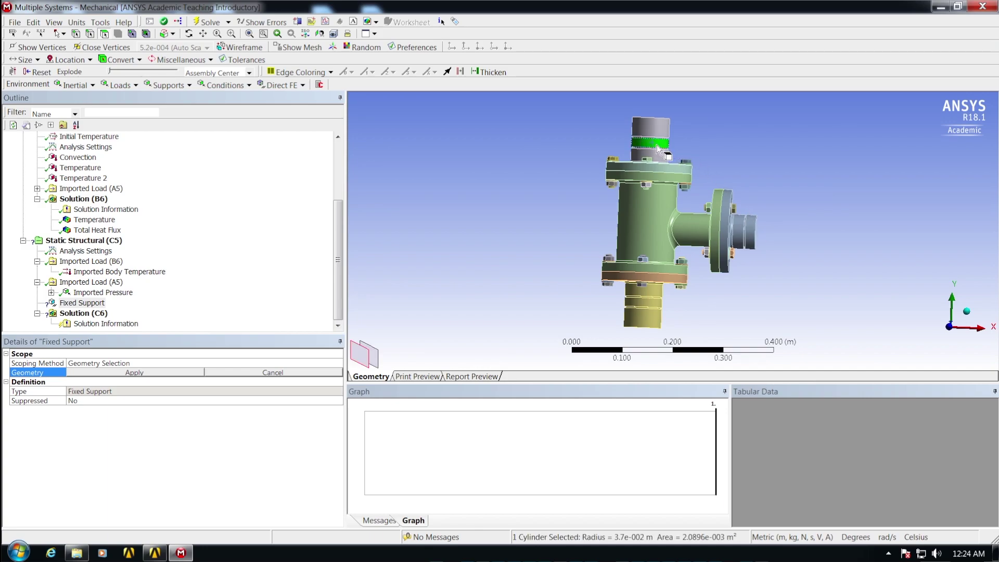
pyautogui.keyDown('ctrl'); pyautogui.click(641, 306); pyautogui.keyUp('ctrl')
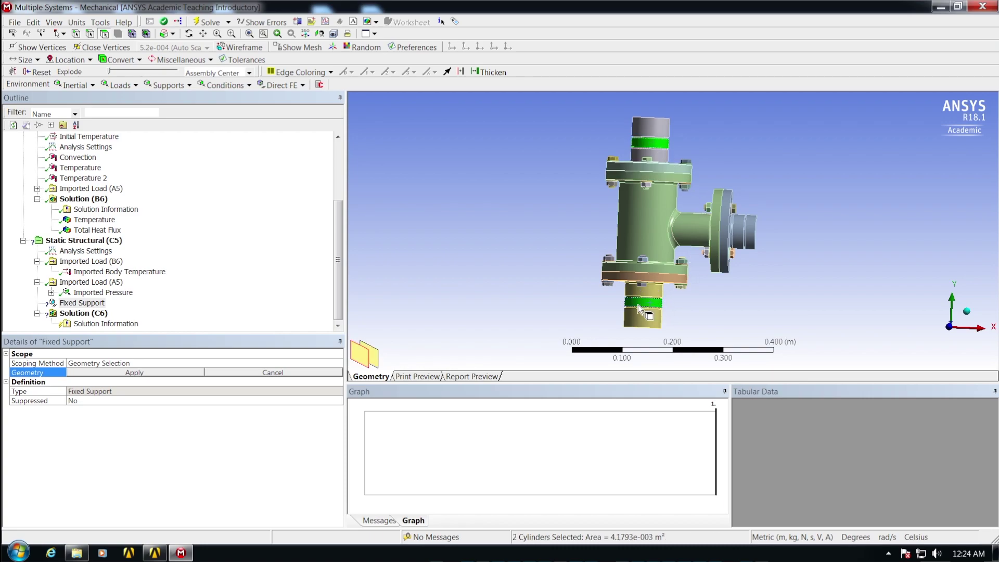
pyautogui.keyDown('ctrl'); pyautogui.click(749, 240); pyautogui.keyUp('ctrl')
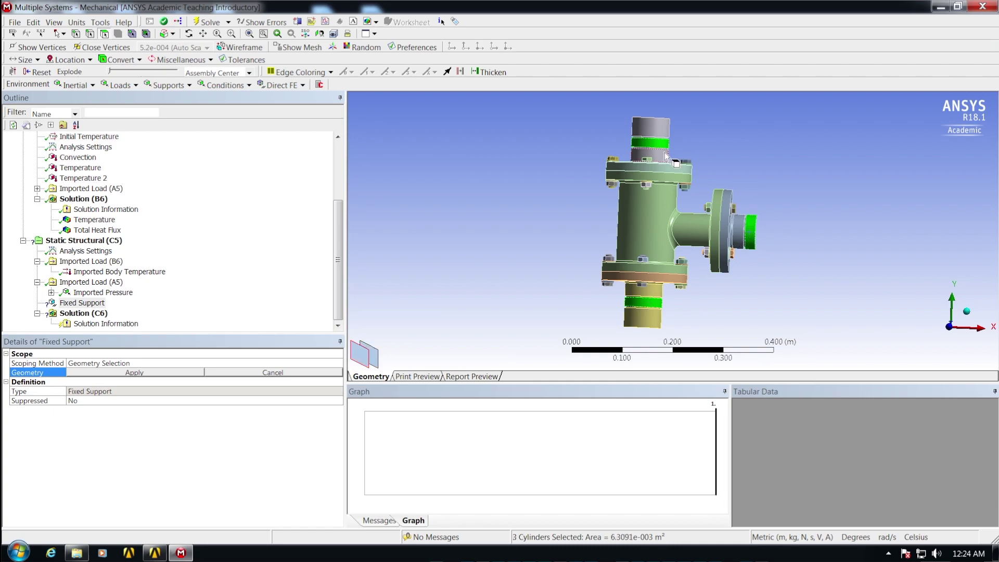
pyautogui.click(152, 373)
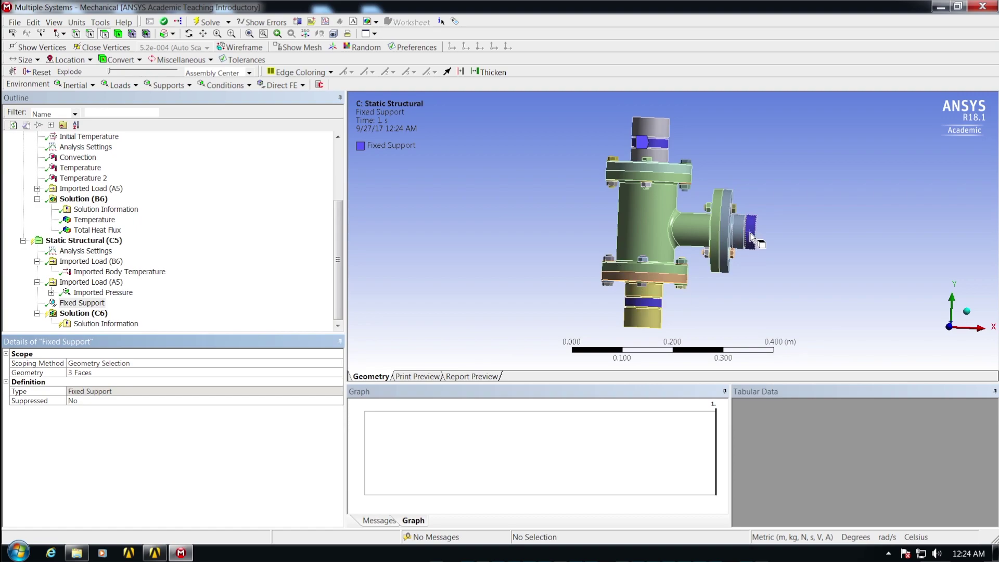
# Review the Imported Body Temperature and Imported Pressure loads on the cut side of the T-junction
pyautogui.moveTo(796, 263); pyautogui.dragTo(481, 254, button='middle')
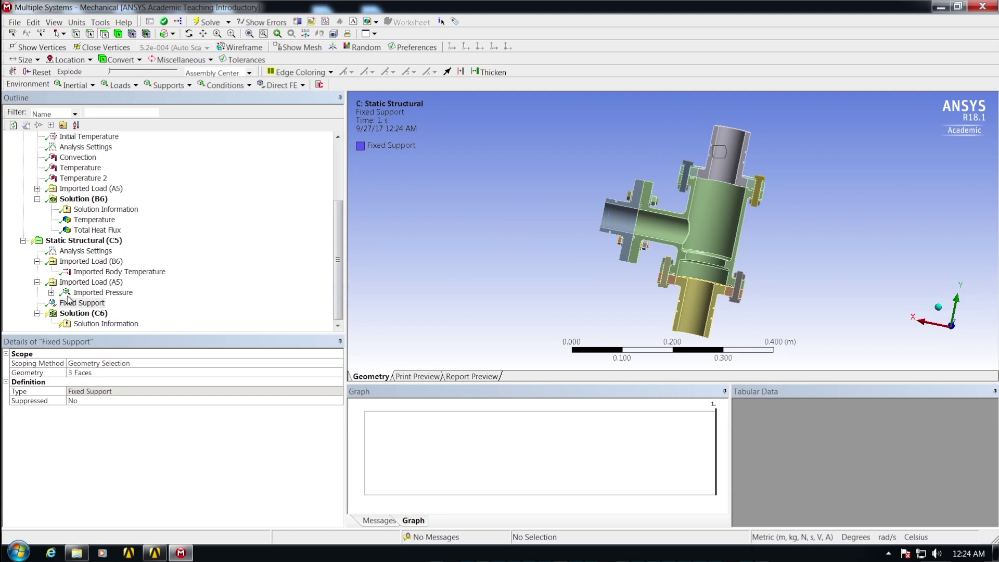
pyautogui.click(122, 271)
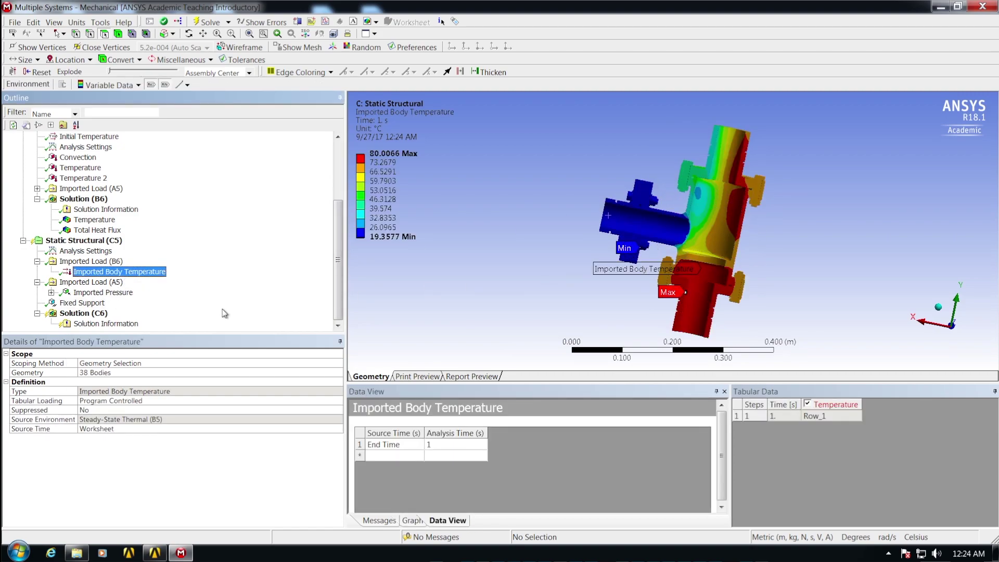
pyautogui.click(112, 293)
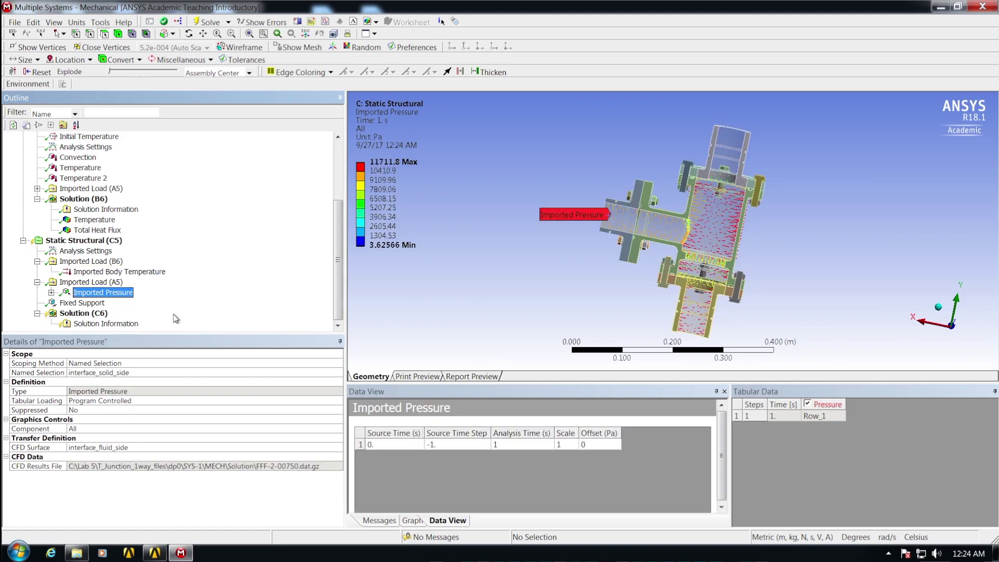
# Solve the Static Structural solution (C6)
pyautogui.click(83, 313)
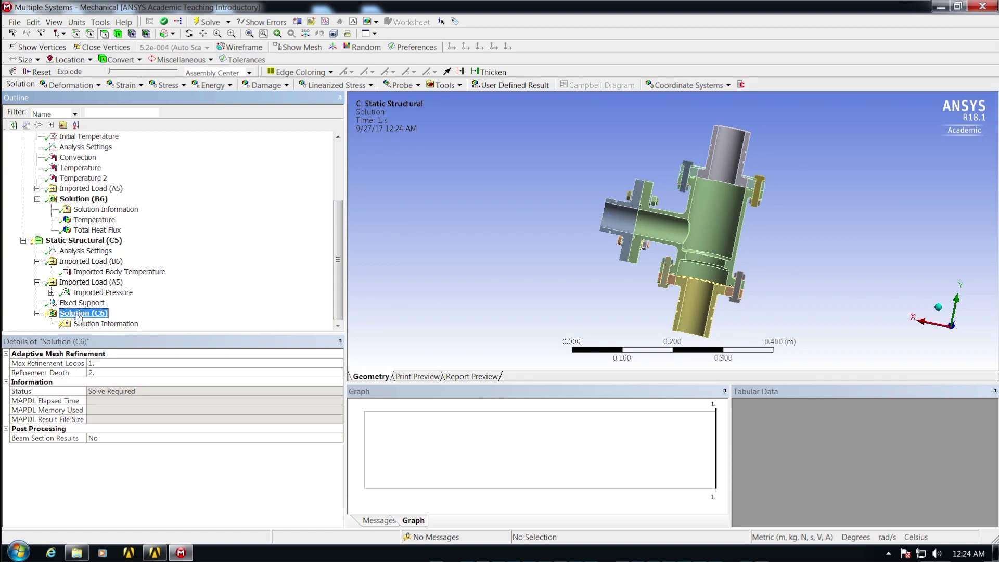
pyautogui.rightClick(79, 317)
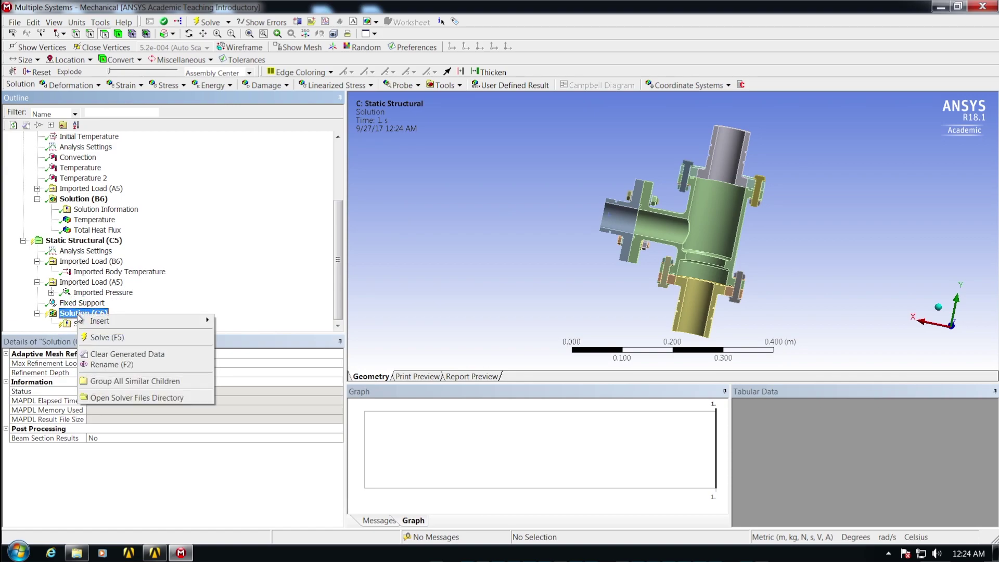
pyautogui.click(110, 339)
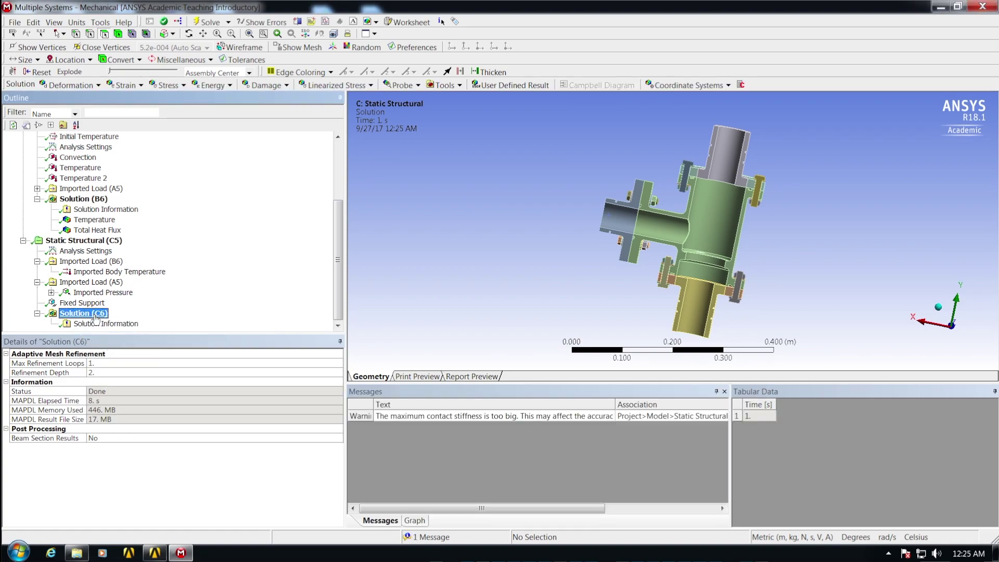
# Add Total Deformation and Equivalent (von-Mises) Stress results for all bodies to Solution (C6)
pyautogui.rightClick(93, 318)
pyautogui.moveTo(113, 327)
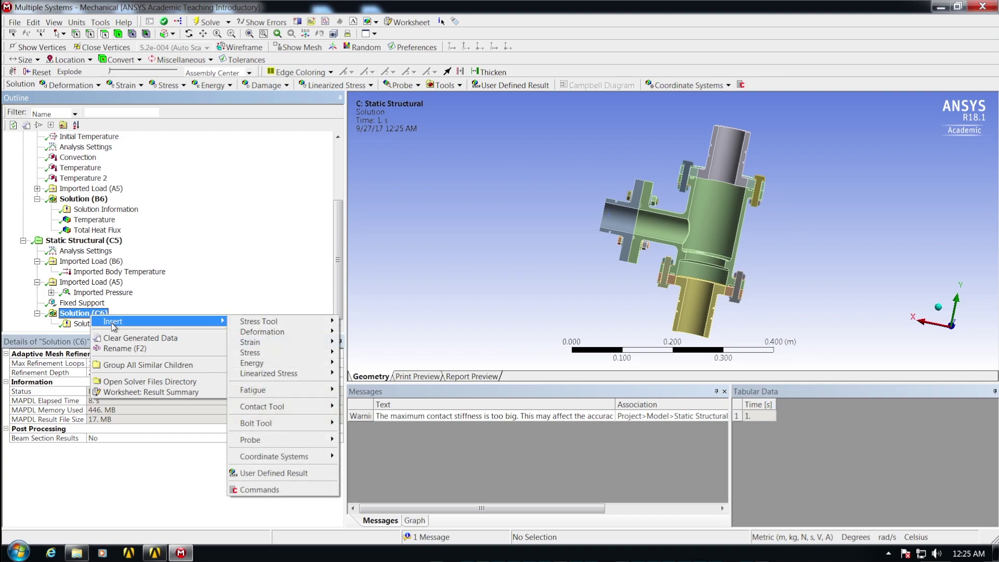
pyautogui.moveTo(285, 333)
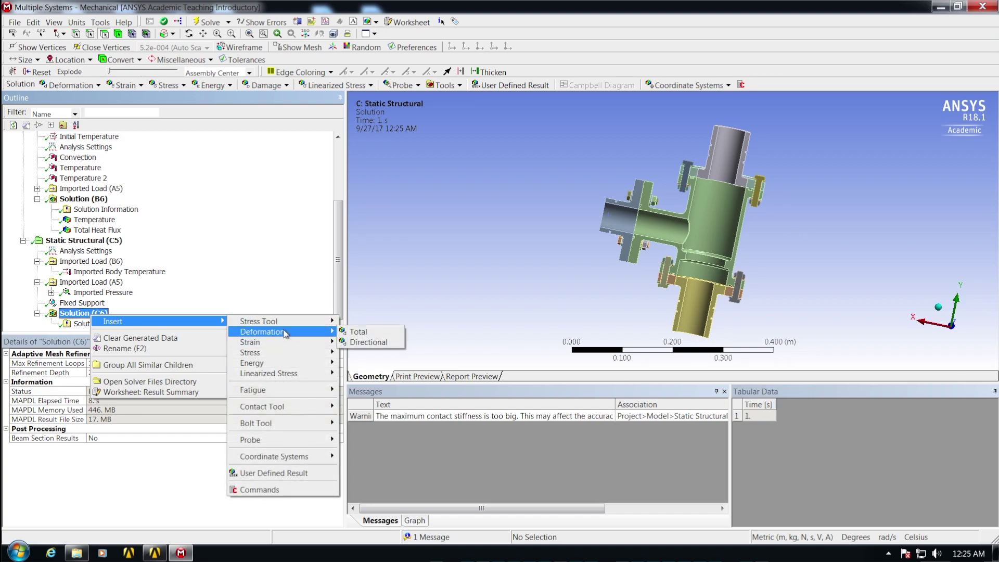
pyautogui.click(367, 333)
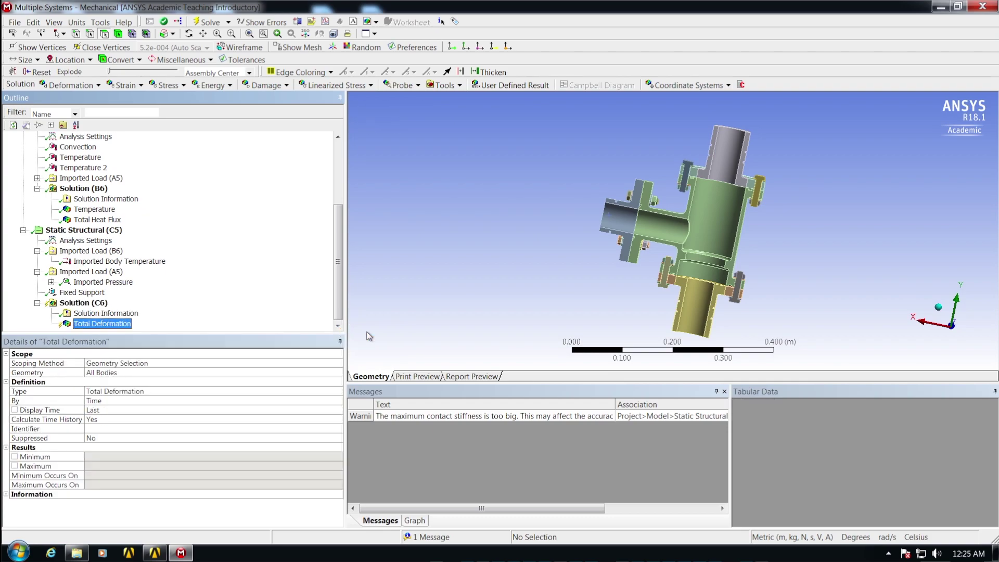
pyautogui.rightClick(101, 305)
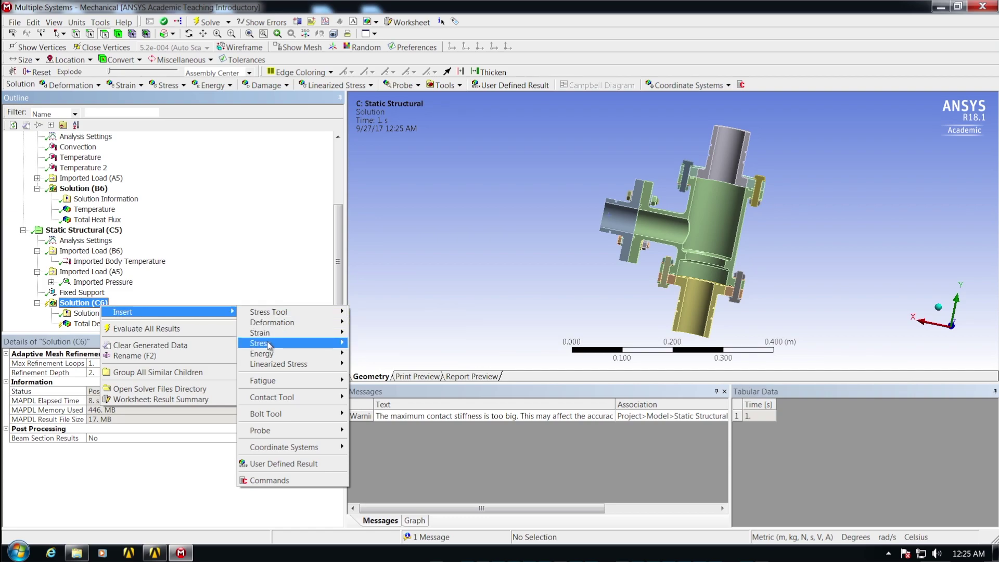
pyautogui.moveTo(269, 345)
pyautogui.click(379, 344)
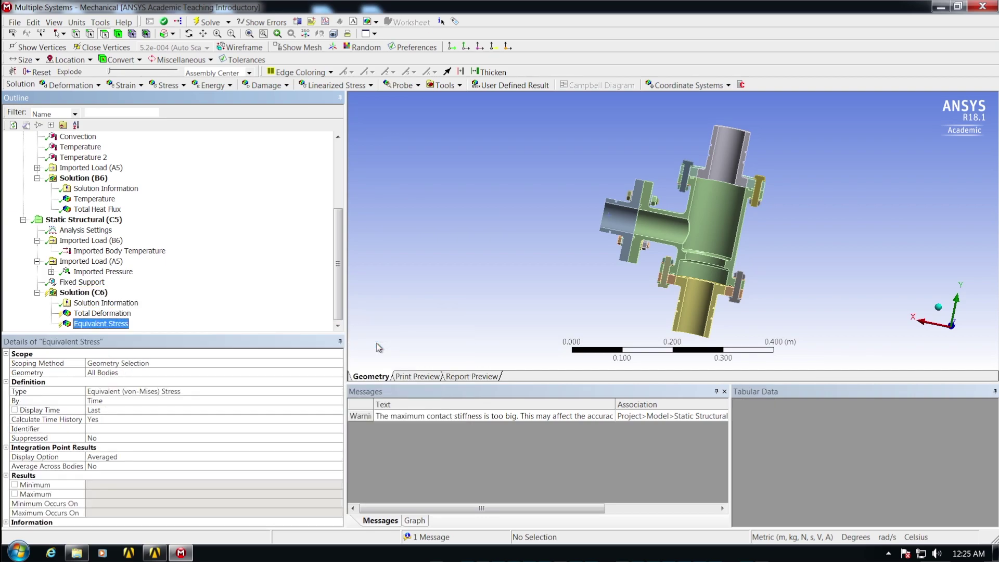
# Add a Stress Tool based on Max Equivalent Stress to Solution (C6) and evaluate all results
pyautogui.rightClick(97, 293)
pyautogui.moveTo(106, 299)
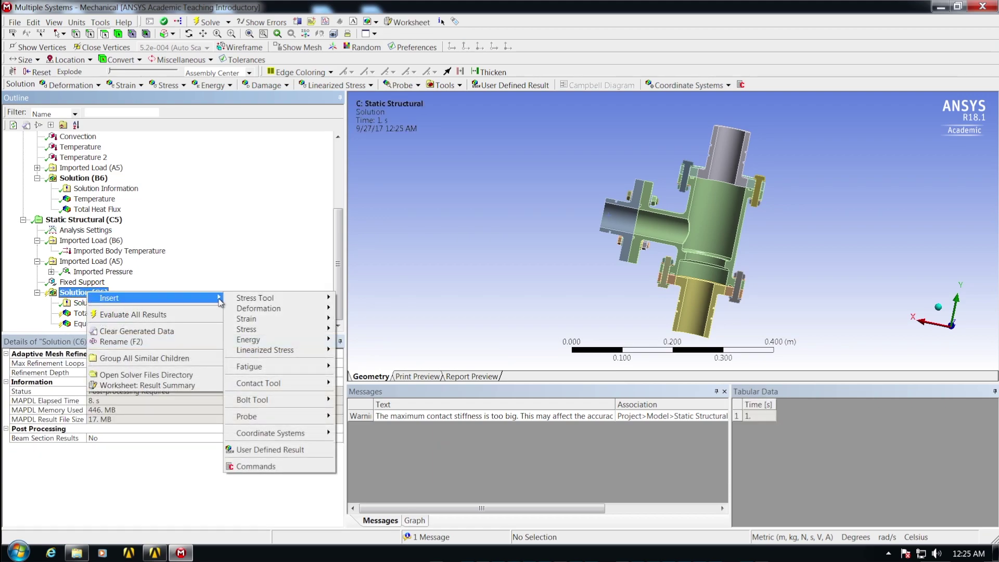
pyautogui.moveTo(260, 299)
pyautogui.click(358, 299)
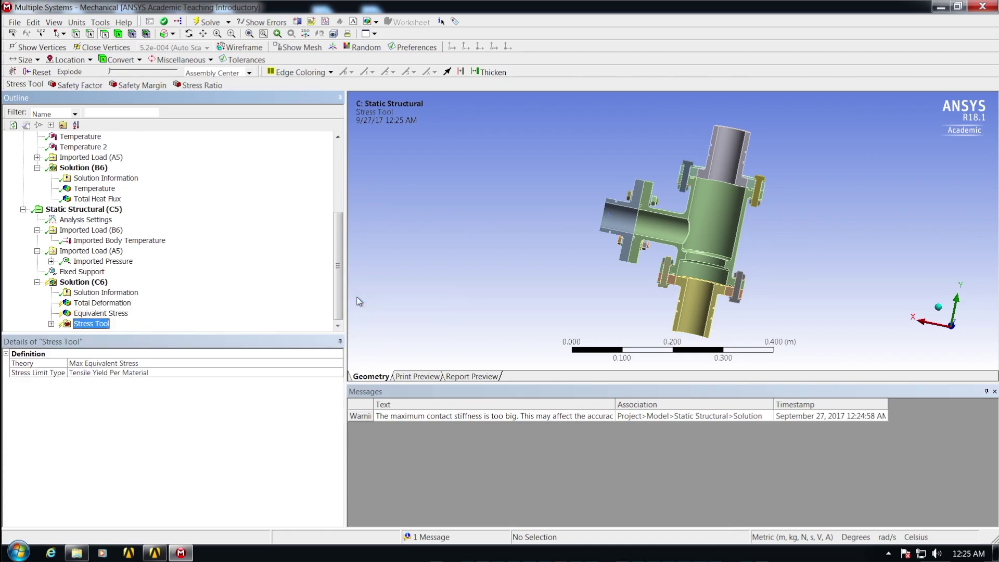
pyautogui.rightClick(83, 285)
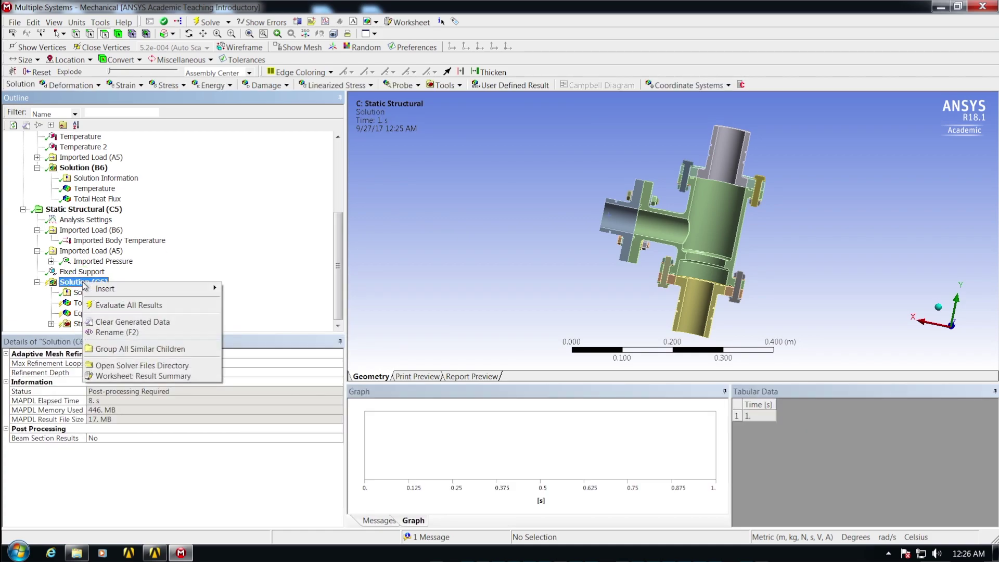
pyautogui.click(140, 307)
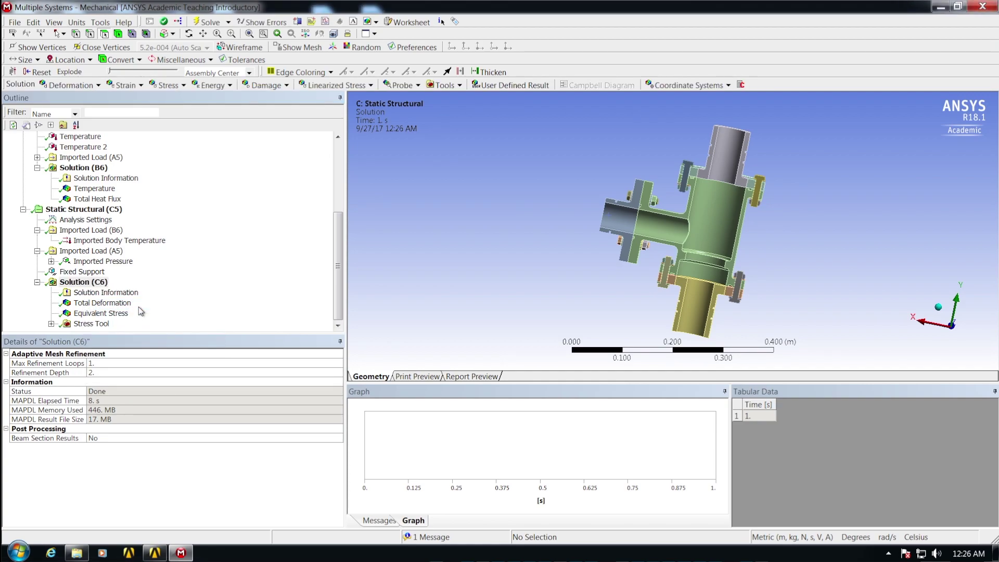
# Inspect the Total Deformation and Equivalent Stress contours on the cut and outer sides of the T-junction
pyautogui.click(117, 303)
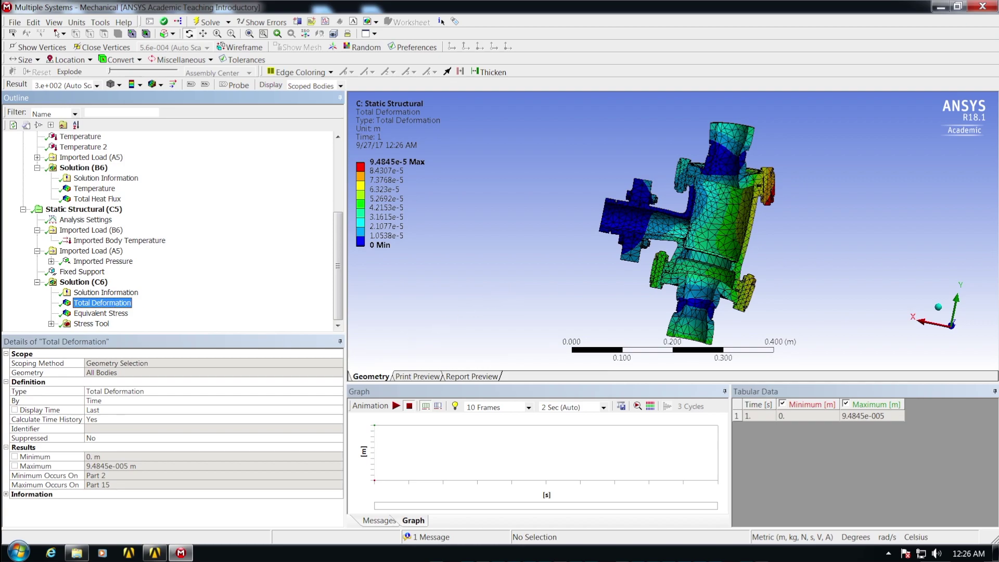
pyautogui.moveTo(829, 277); pyautogui.dragTo(645, 274)
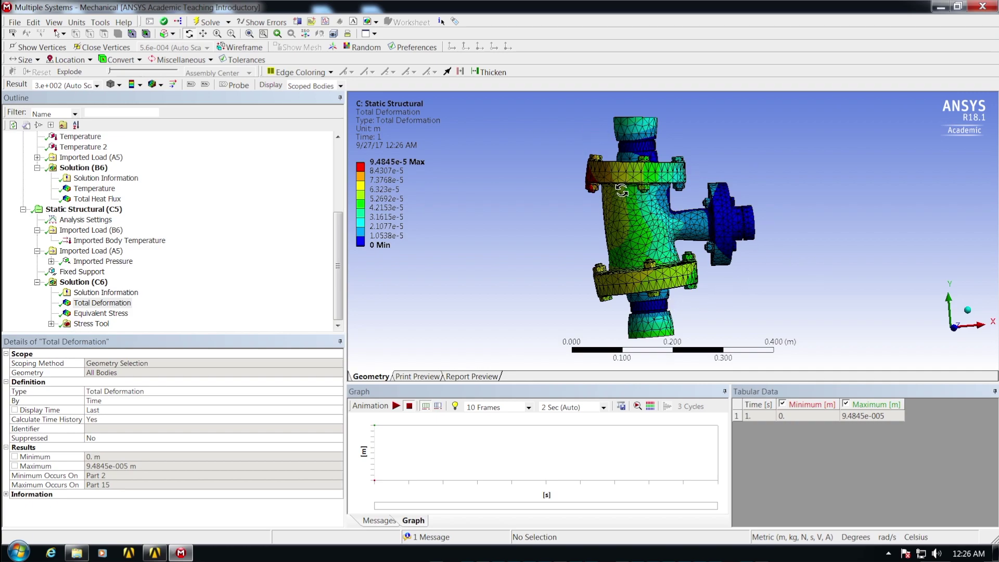
pyautogui.click(385, 162)
pyautogui.click(116, 314)
pyautogui.moveTo(717, 209); pyautogui.dragTo(697, 237, button='middle')
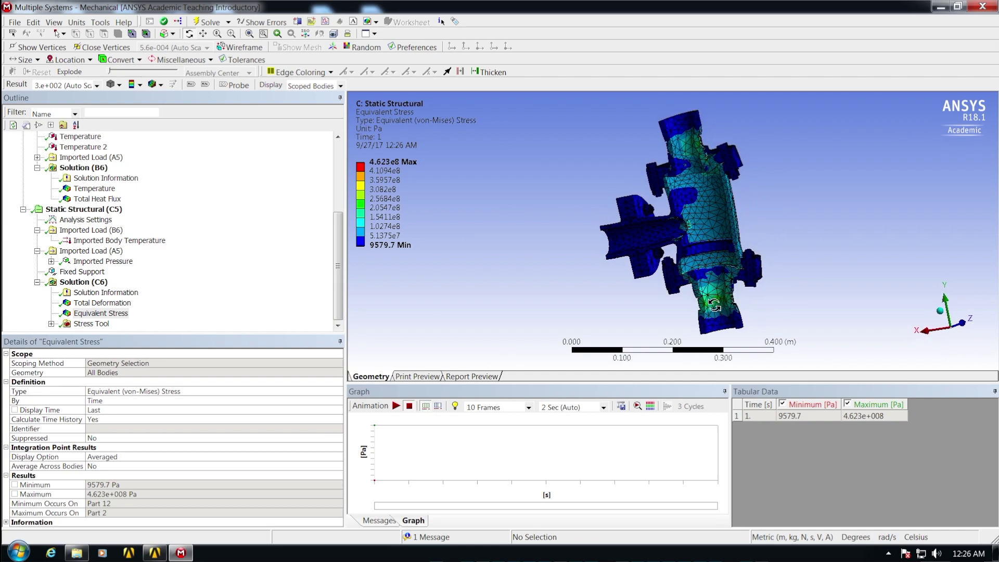
pyautogui.moveTo(702, 224); pyautogui.dragTo(627, 159, button='middle')
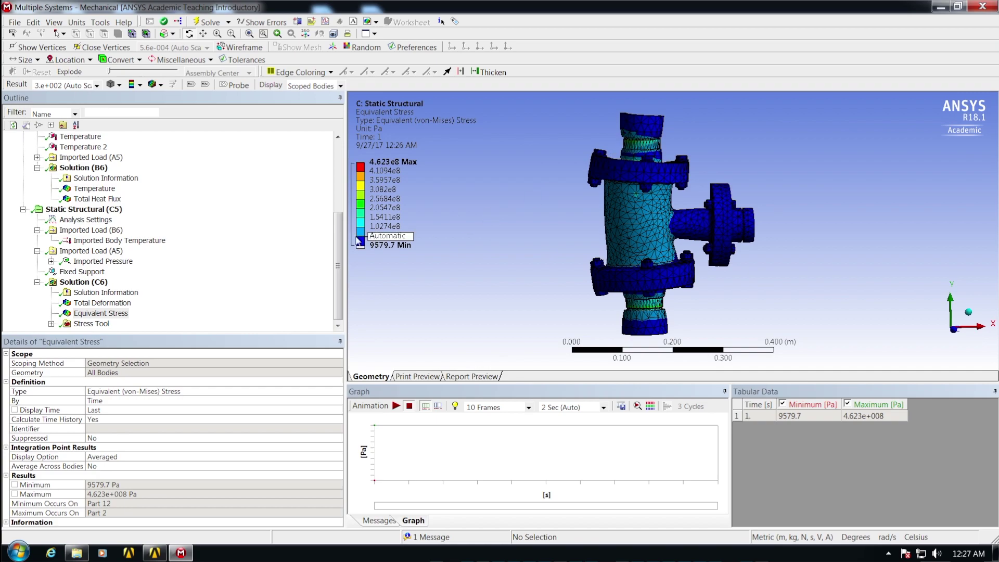
# Examine the Stress Tool's Safety Factor contours, compare them with the Equivalent Stress result and view the safety factor isometrically
pyautogui.click(51, 324)
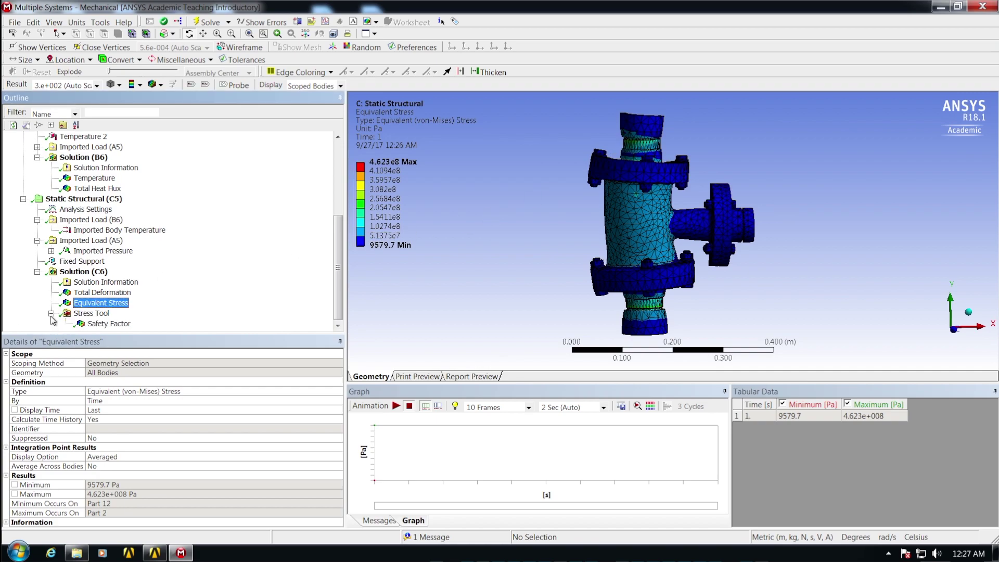
pyautogui.click(101, 324)
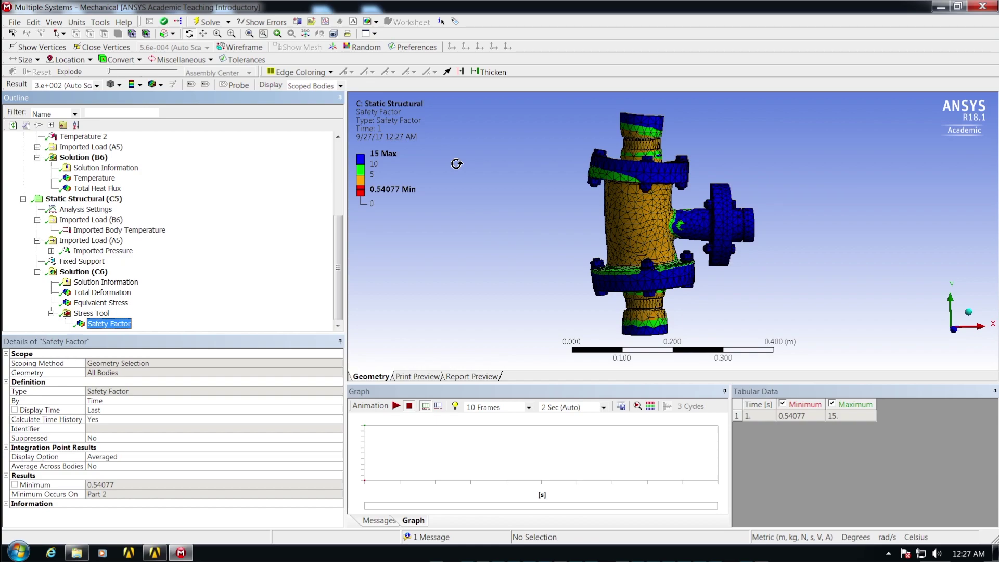
pyautogui.click(116, 305)
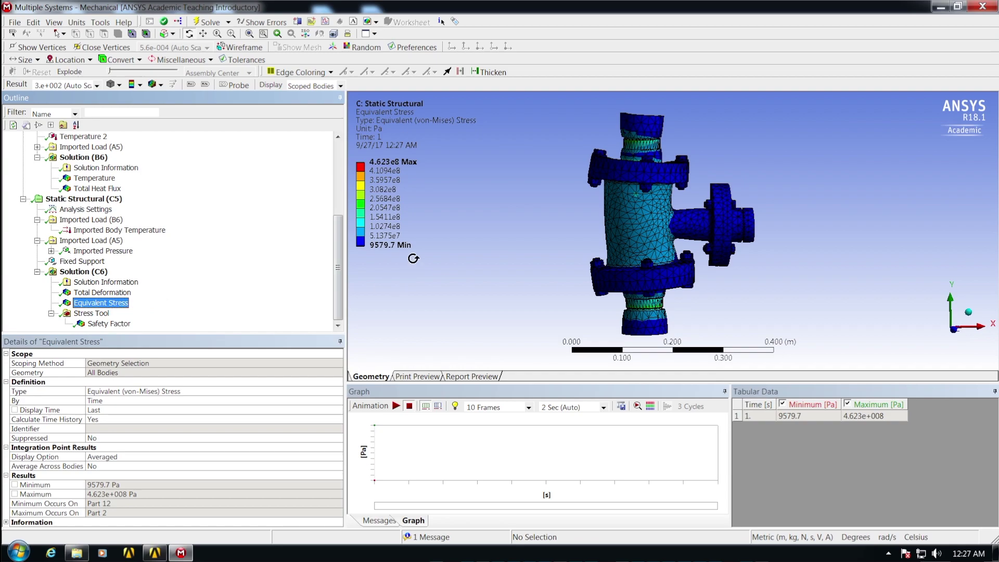
pyautogui.moveTo(378, 251)
pyautogui.click(110, 323)
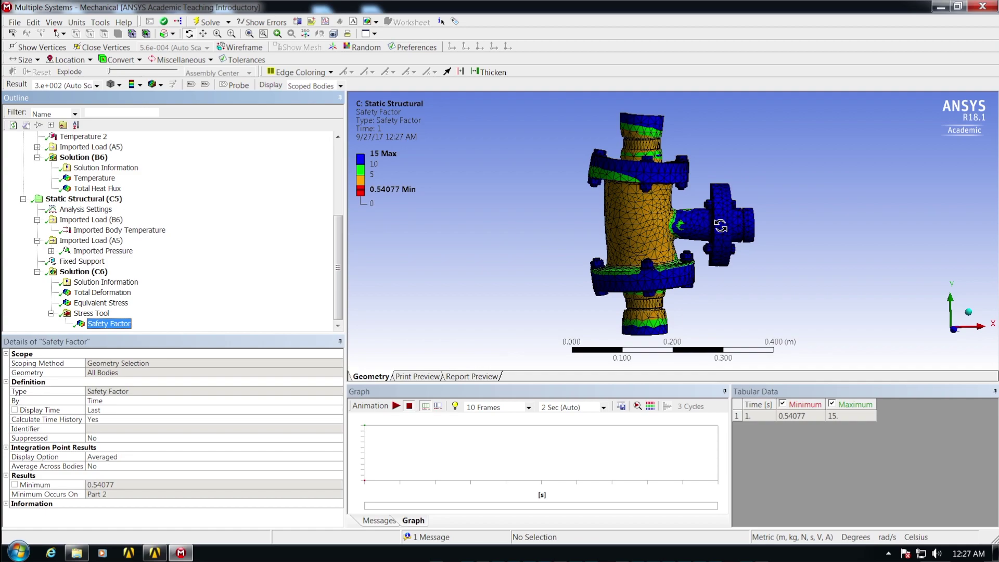
pyautogui.moveTo(660, 230); pyautogui.dragTo(682, 284)
pyautogui.click(976, 314)
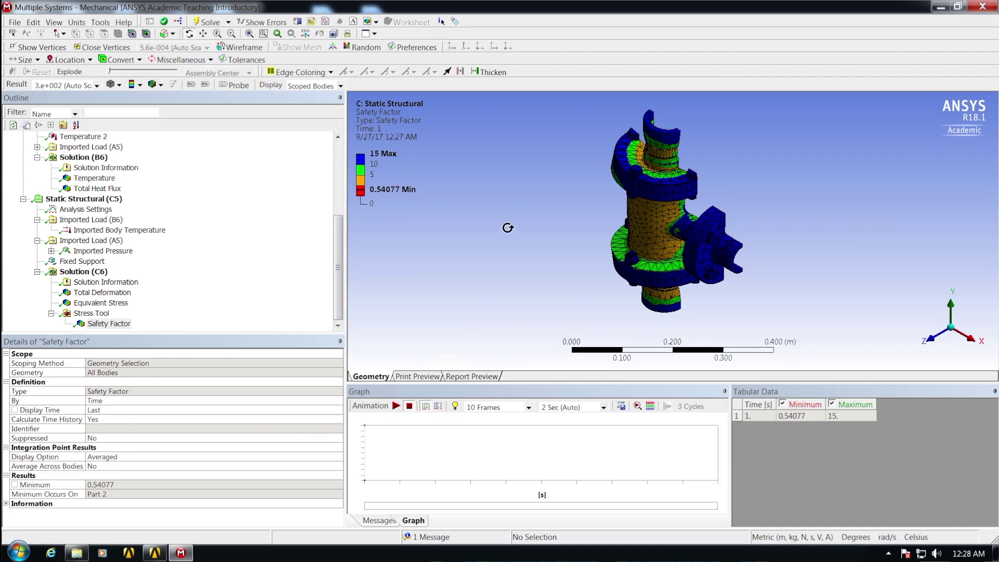
# Close Mechanical and return to the Workbench project schematic
pyautogui.click(982, 7)
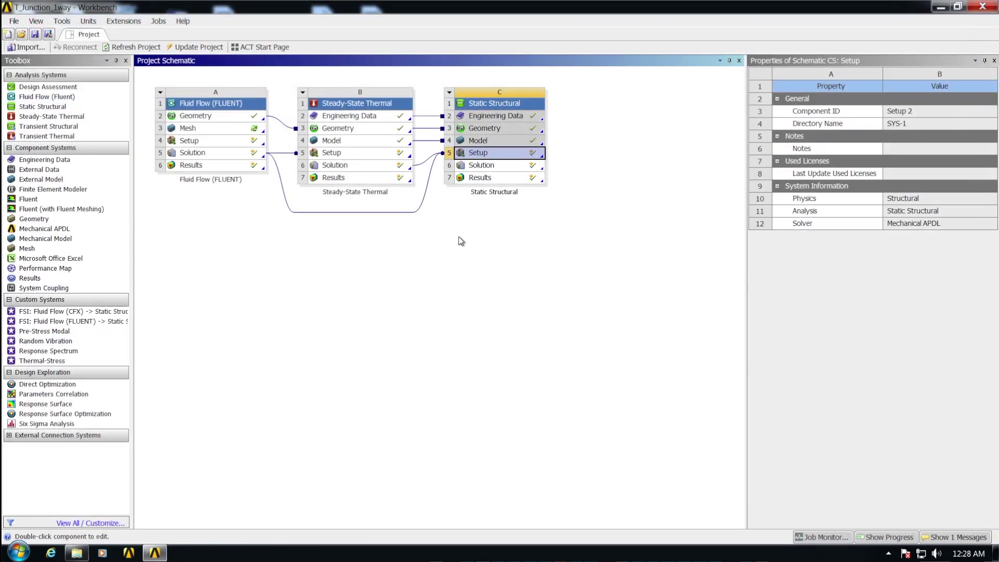